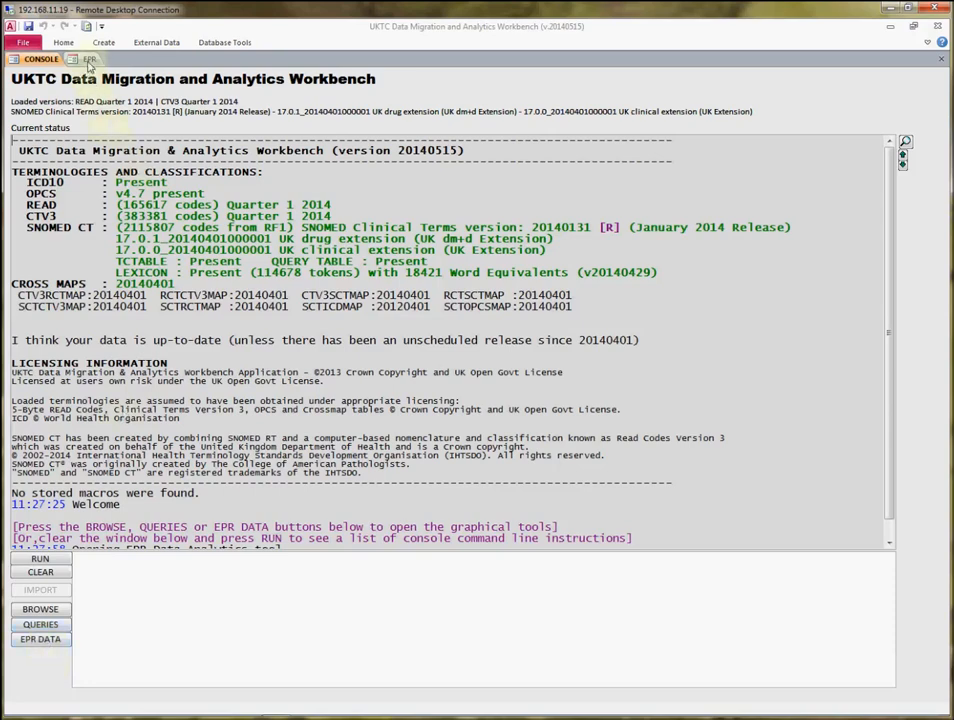
Go to the EPR data tool, bring up the completed Clinical Data Analysis text report, and reposition and lengthen its window.
click(89, 60)
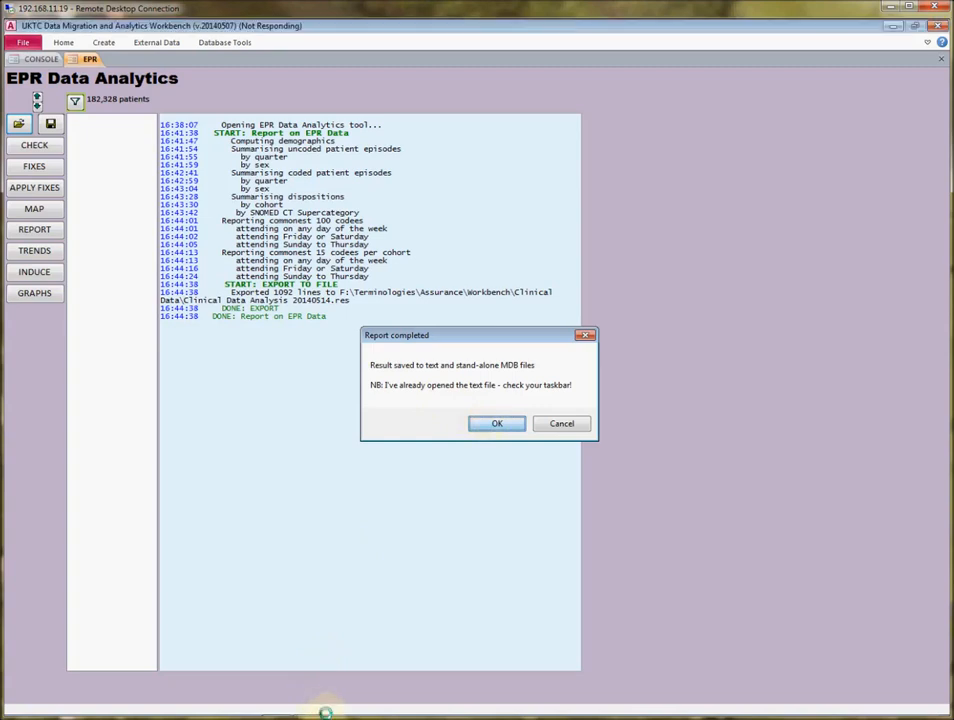
mouse_move(327, 712)
click(310, 707)
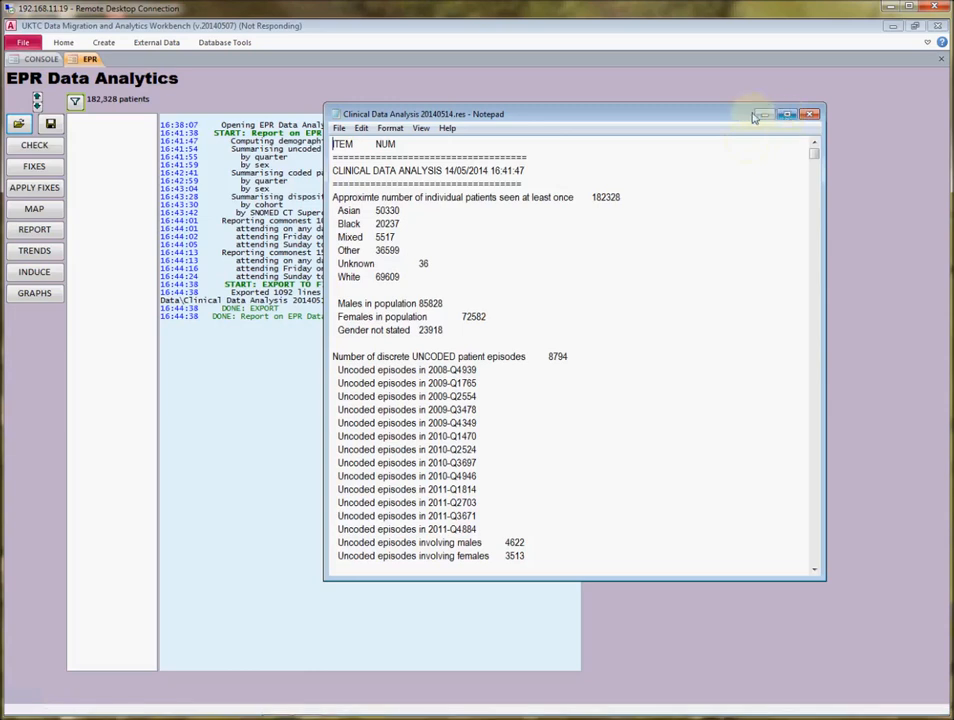
drag(717, 116, 656, 100)
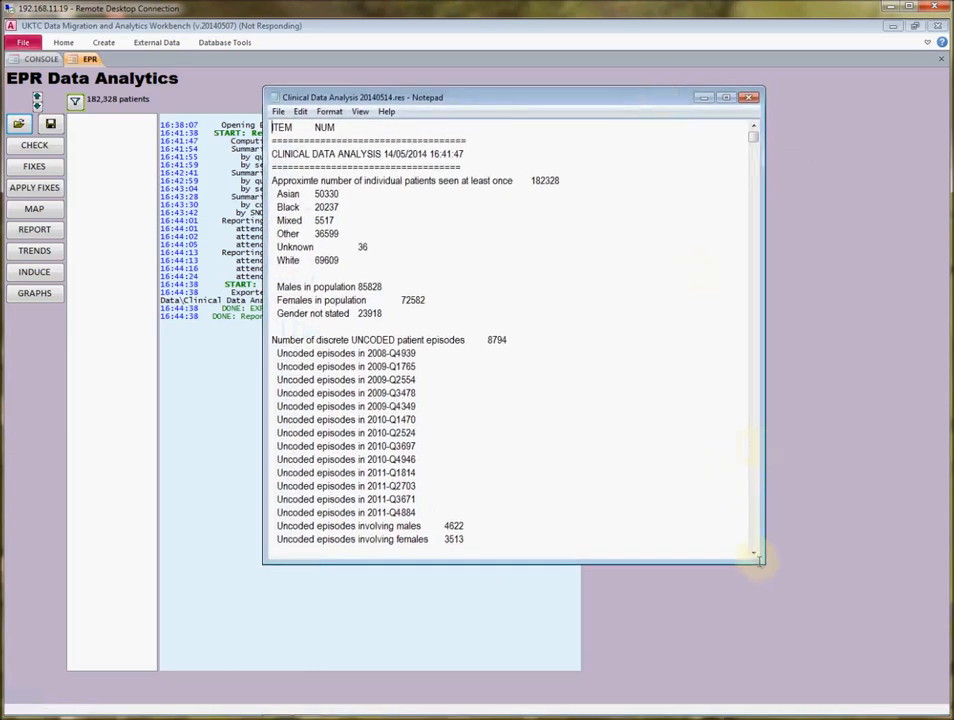
drag(759, 561, 745, 655)
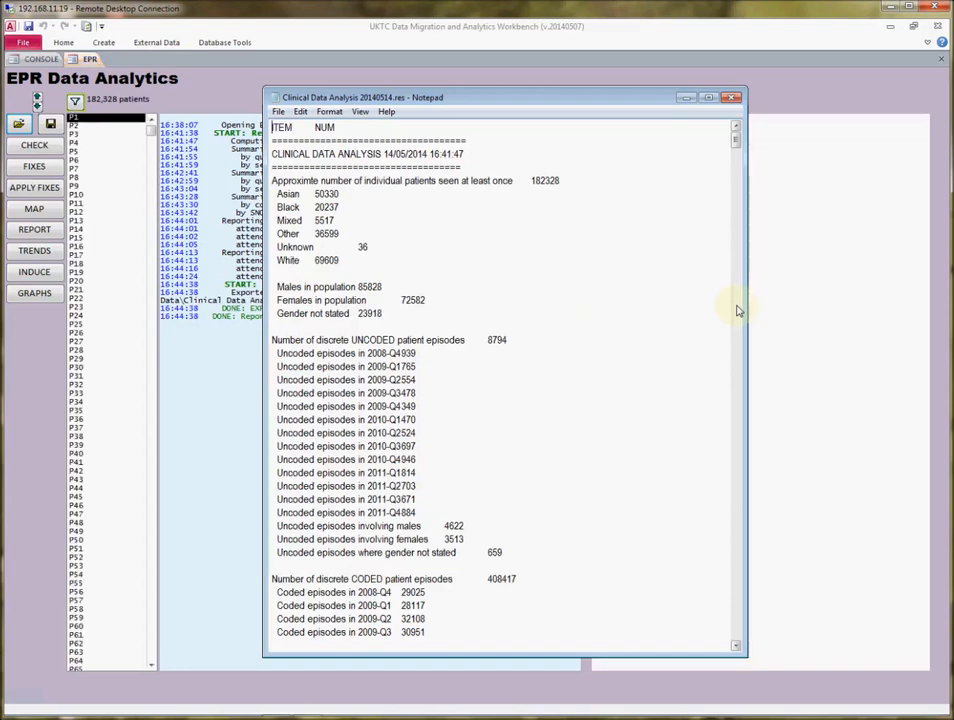
Review the report's coded episodes, dispositions, age cohorts and SNOMED CT supercategory analysis, and close the report.
click(737, 311)
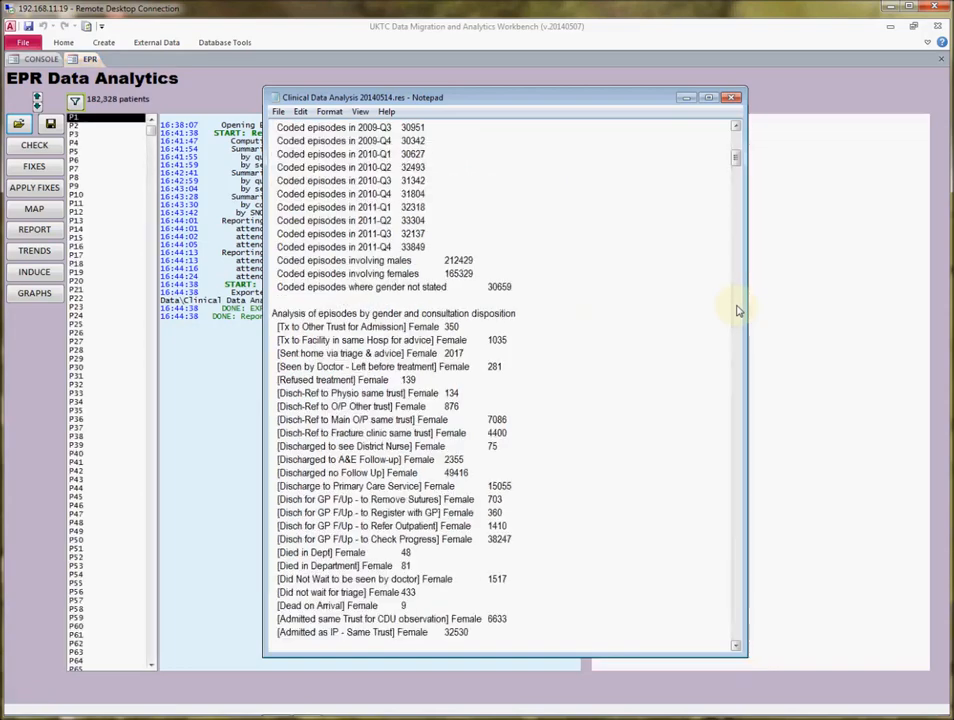
click(737, 311)
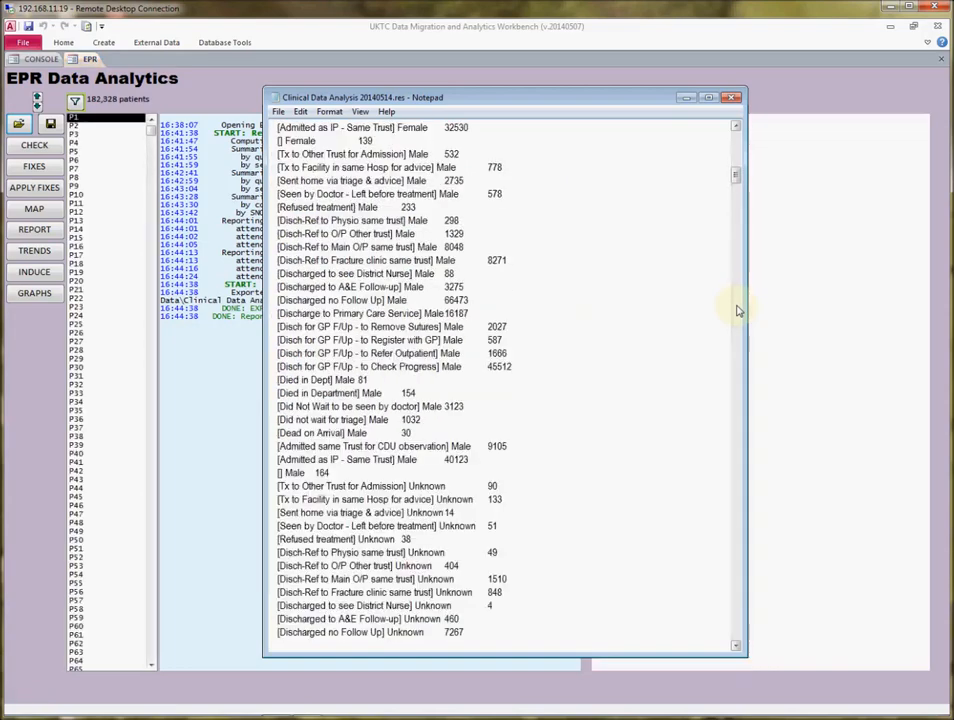
click(737, 311)
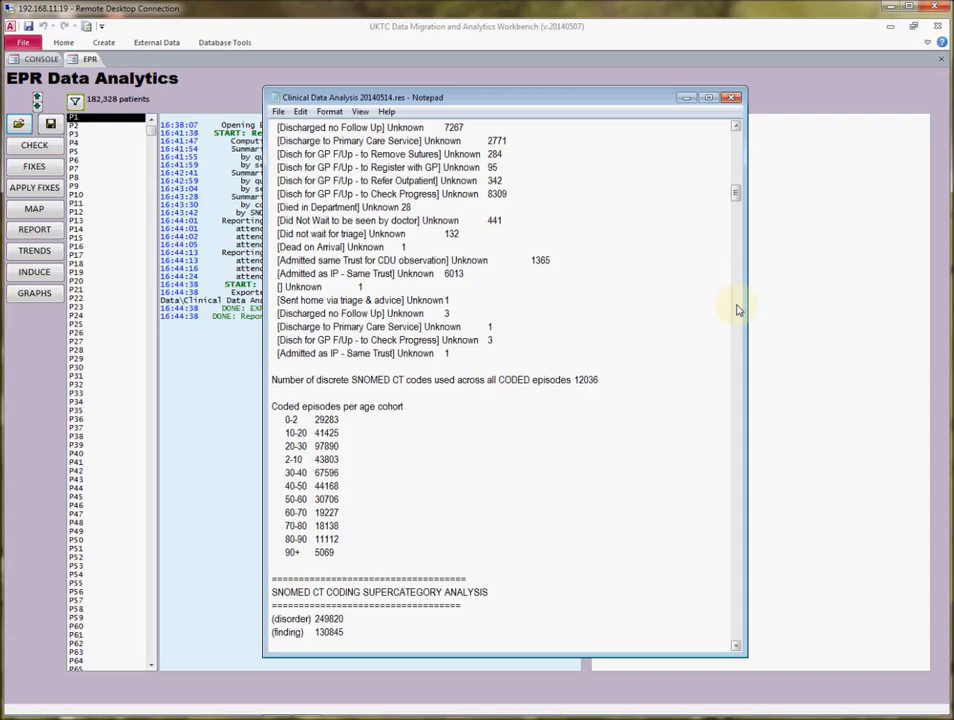
click(736, 646)
drag(736, 646, 736, 646)
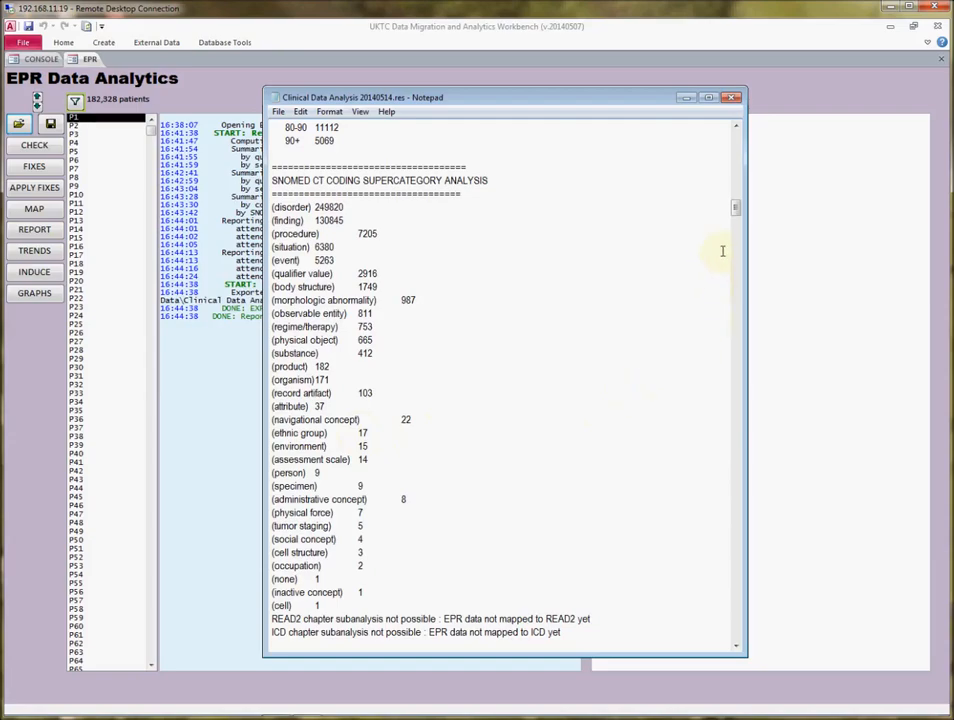
drag(737, 207, 708, 200)
click(733, 97)
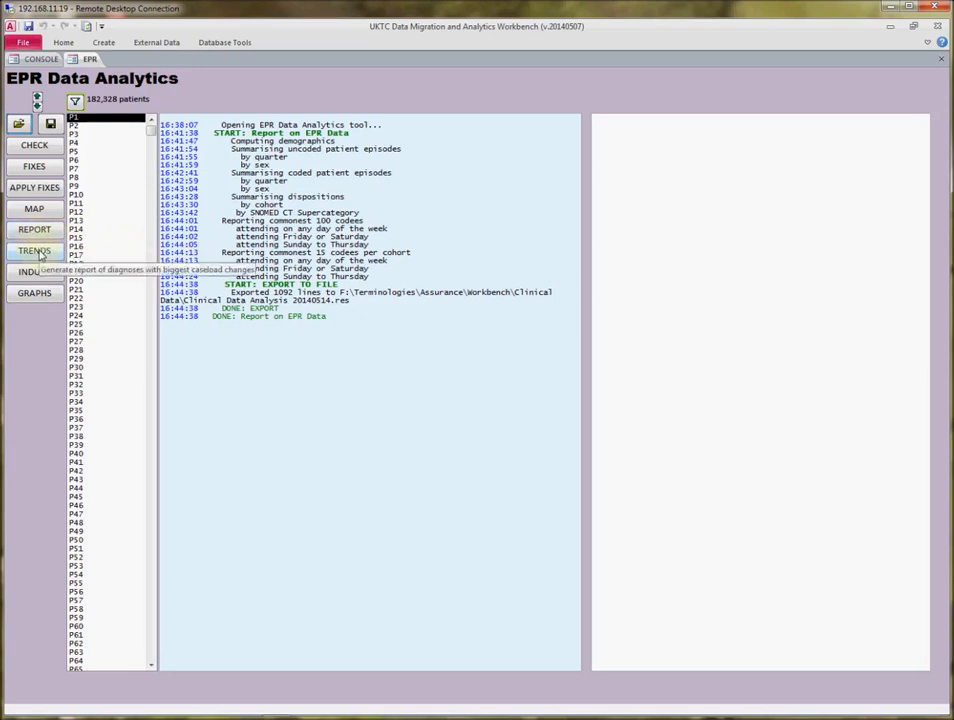
Generate the caseload trends report, look up the venous thromboembolism risk assessment code's hierarchy, and review the biggest risers and fallers.
click(38, 253)
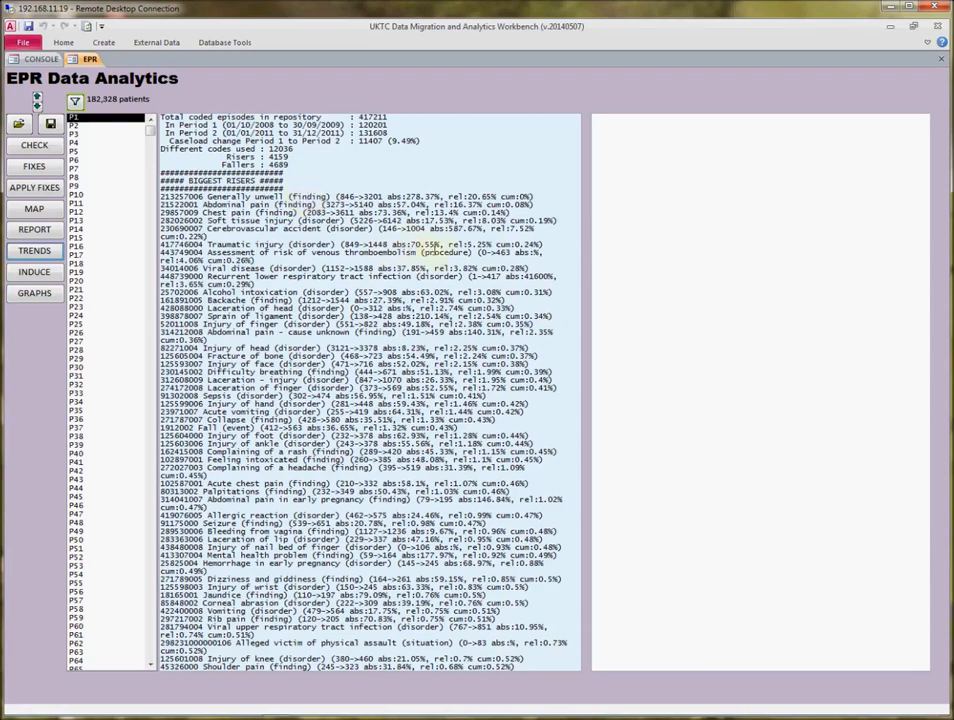
click(548, 255)
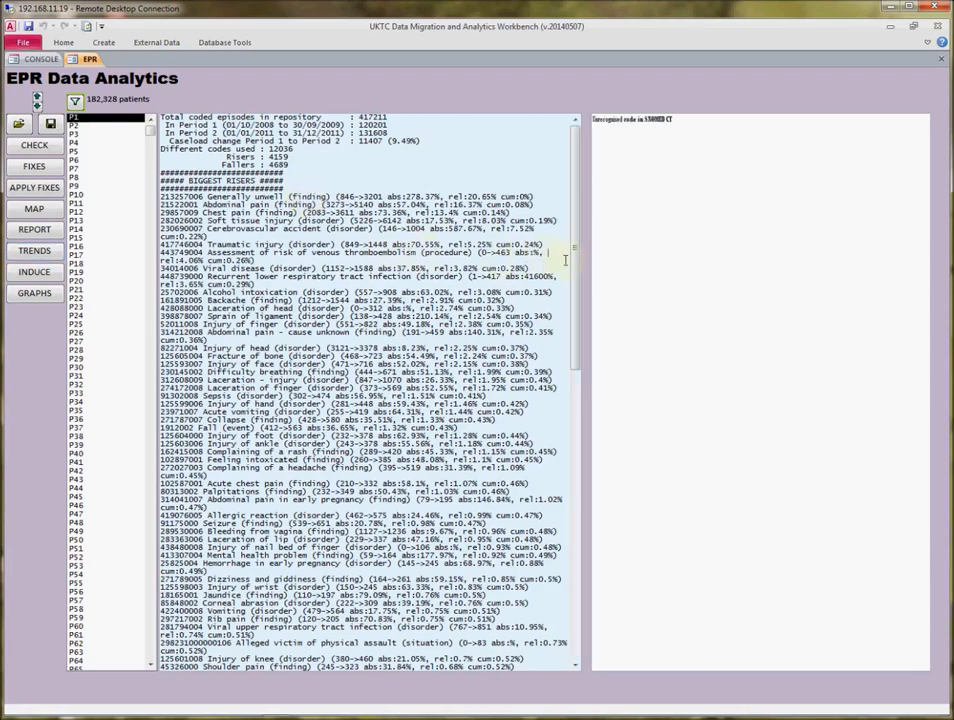
scroll(577, 330, down, 3)
drag(577, 330, 603, 634)
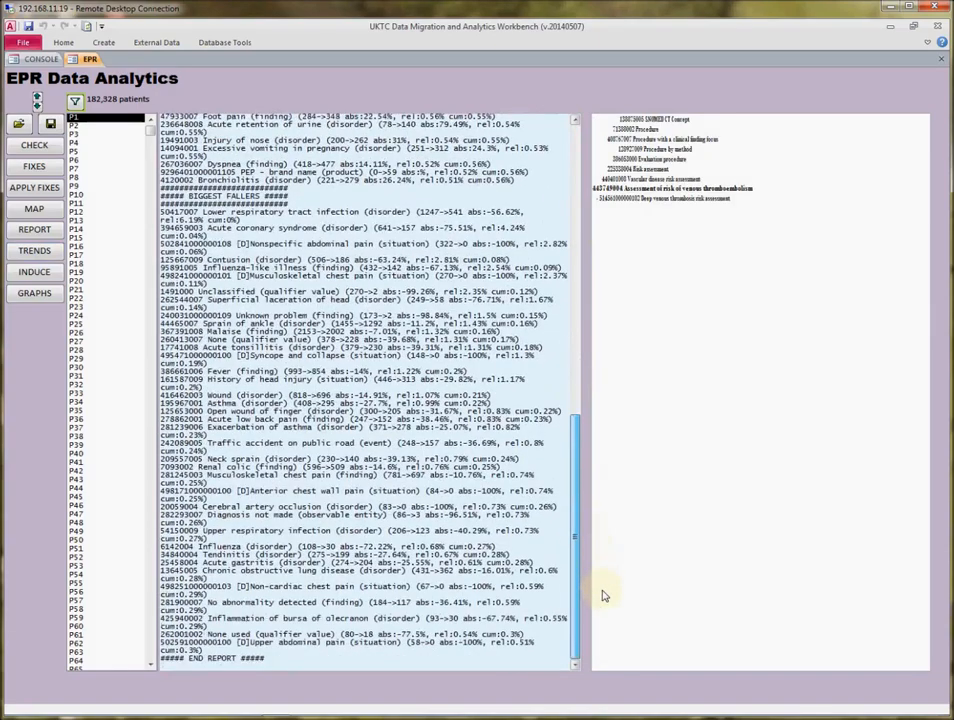
drag(604, 596, 558, 149)
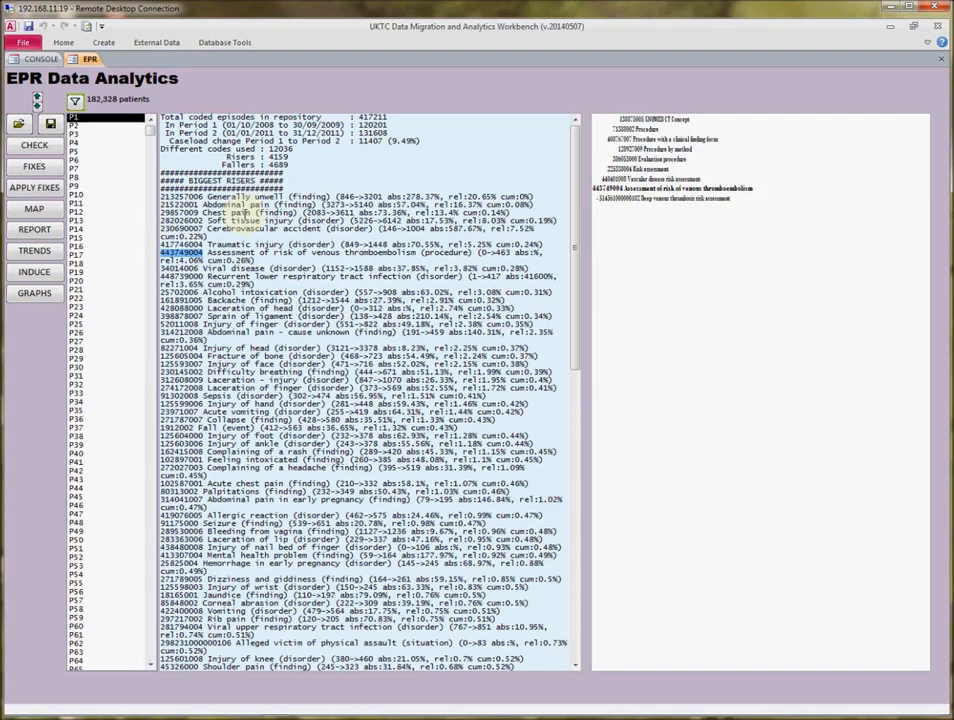
Induce a single cluster definition from the EPR data, accepting the long run time and closing the completion notice.
click(33, 274)
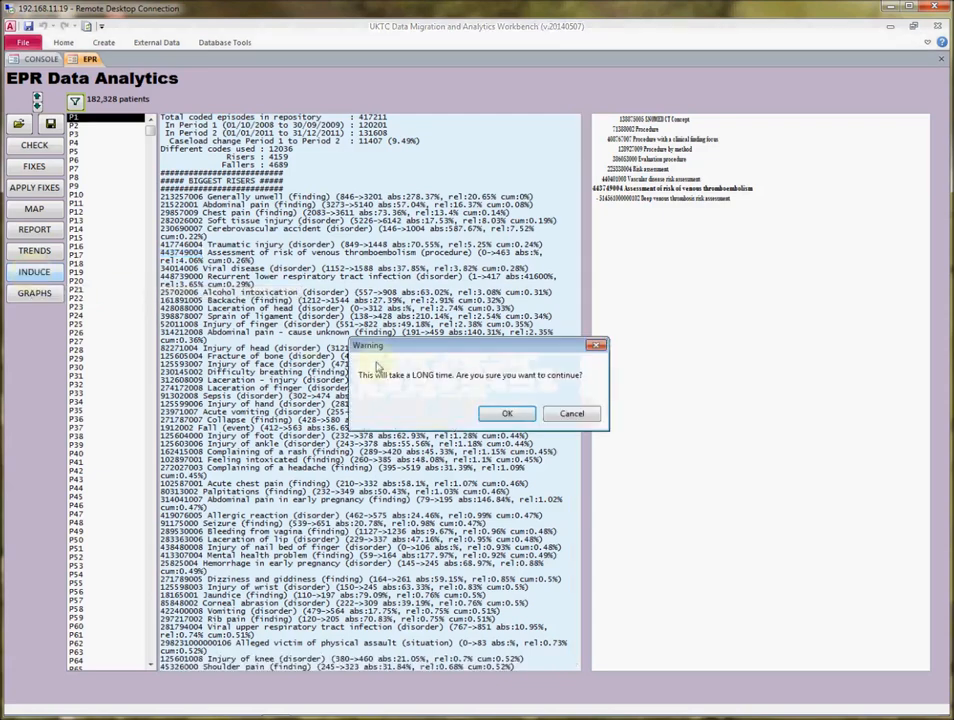
click(503, 414)
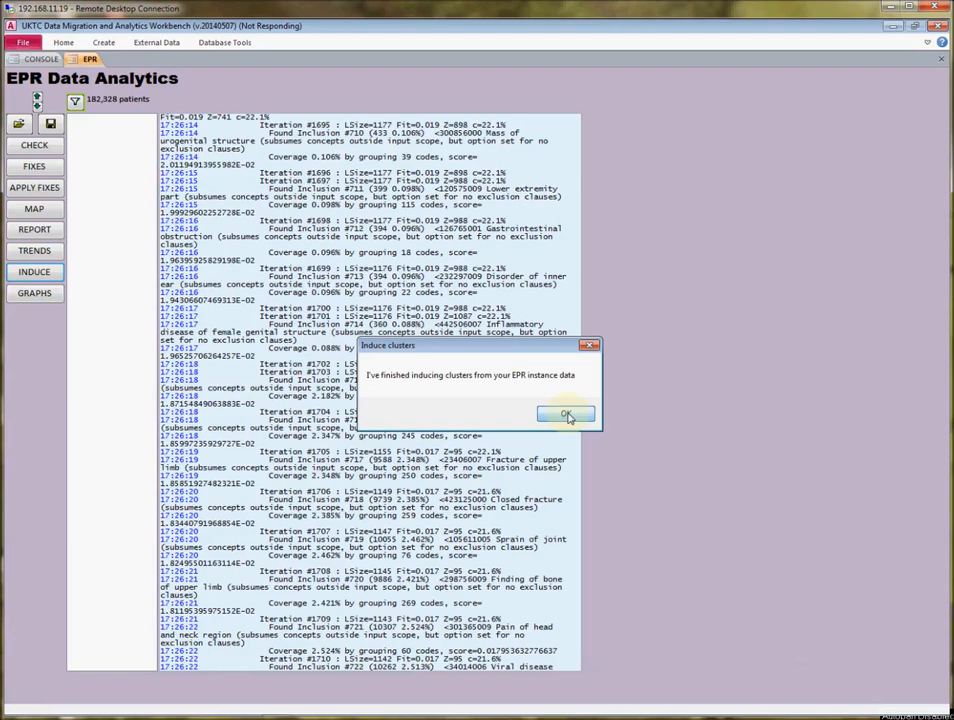
click(566, 414)
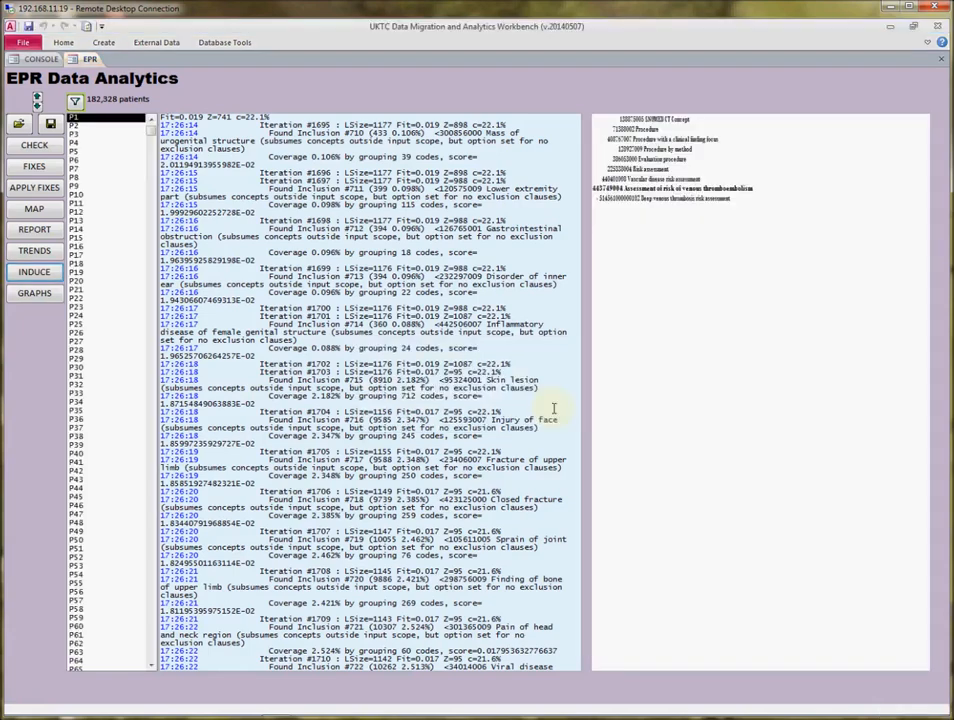
Open the cluster definition editor from the console, adjust its text size, and load EPR_INDUCED from the editing set.
click(41, 59)
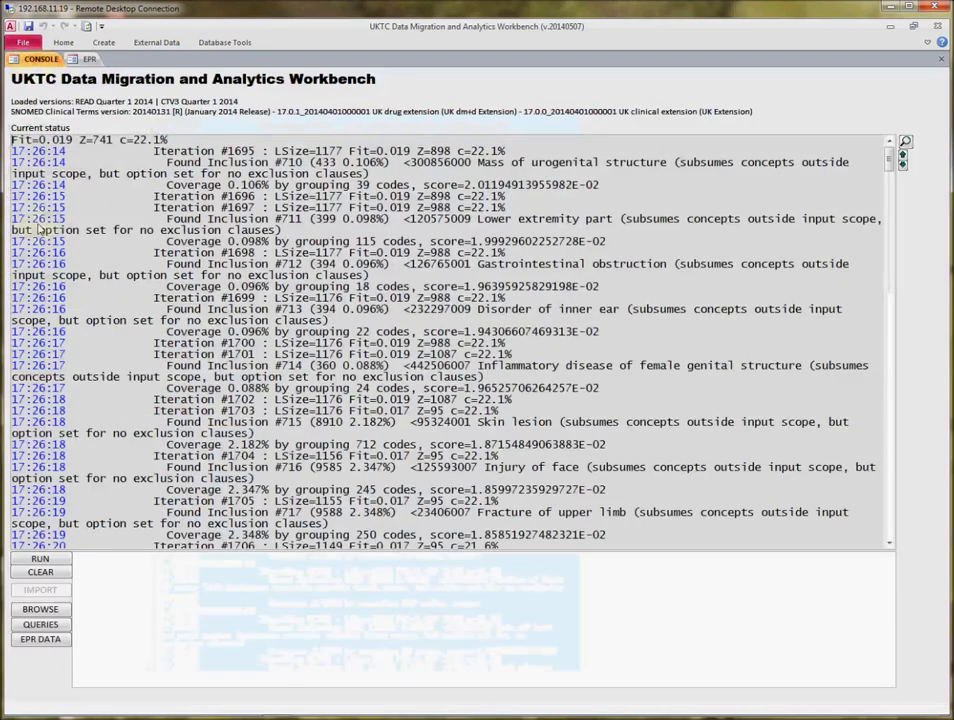
click(42, 627)
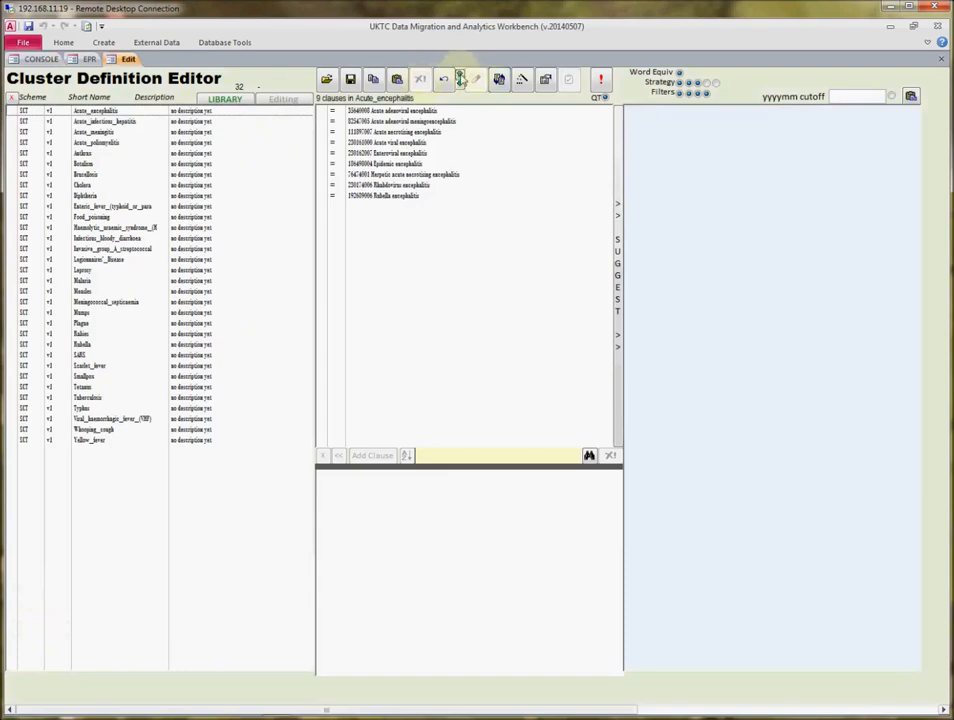
click(459, 79)
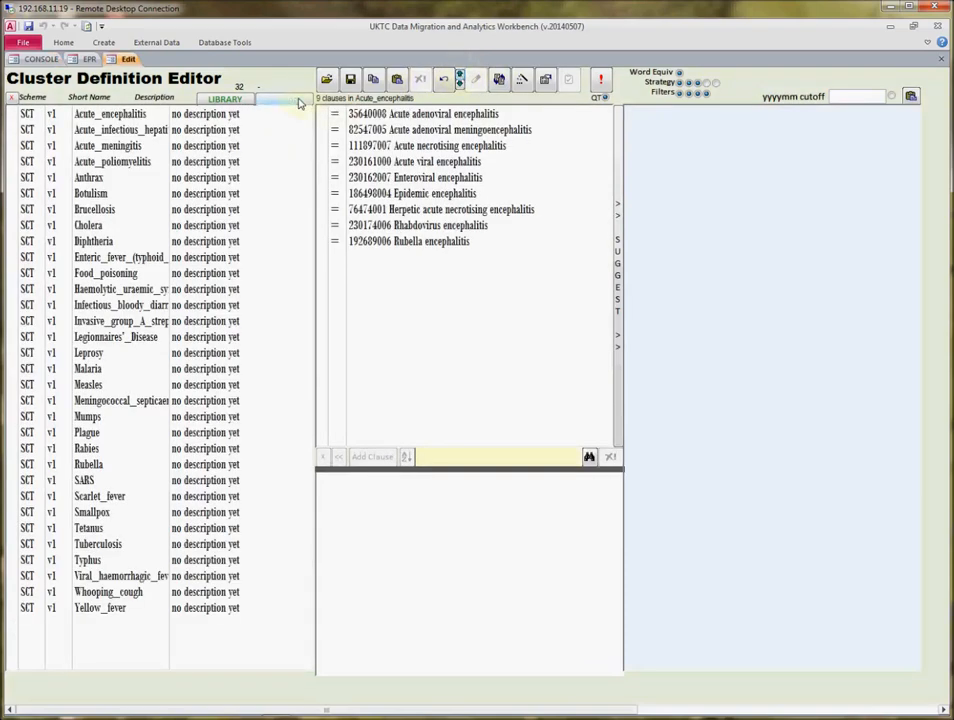
click(296, 100)
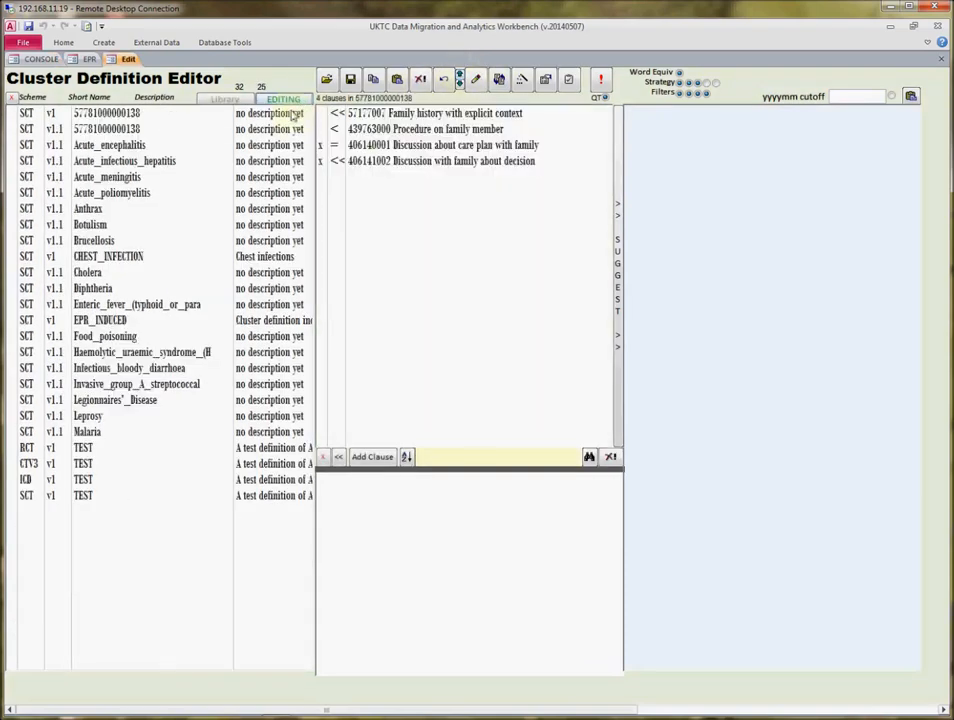
click(459, 80)
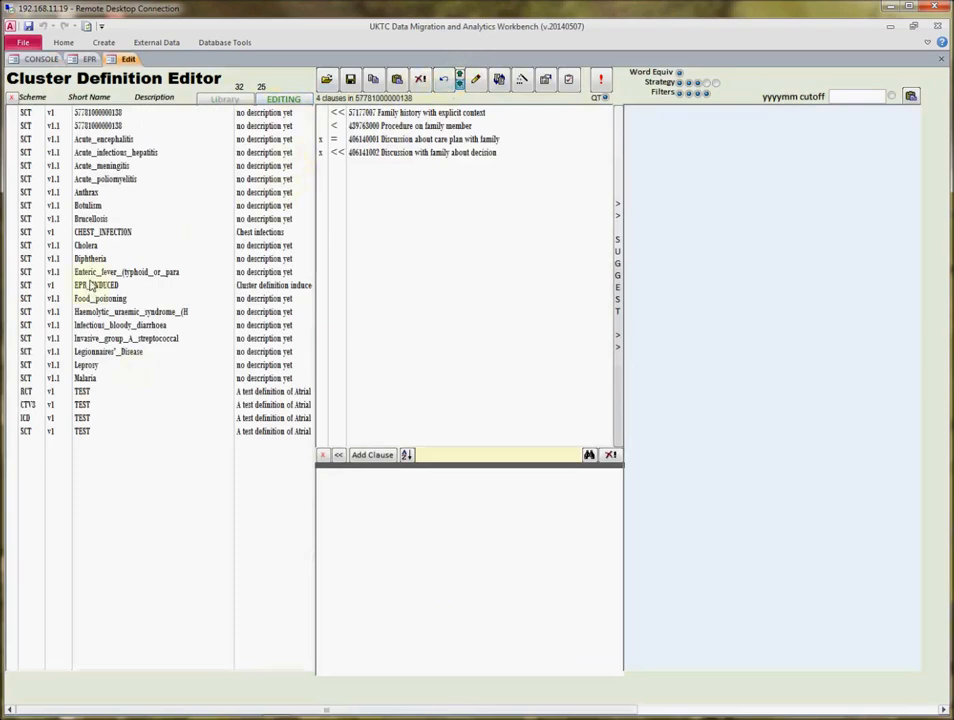
click(90, 286)
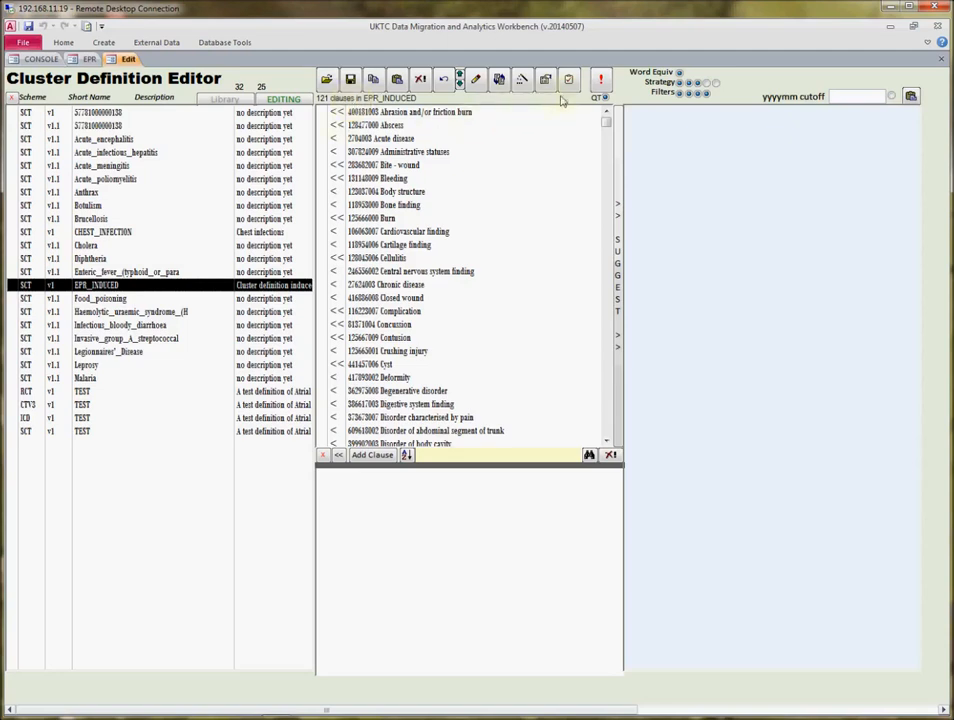
Test the EPR_INDUCED cluster by codes, and resize the panes to give the results and clause list more room.
click(601, 80)
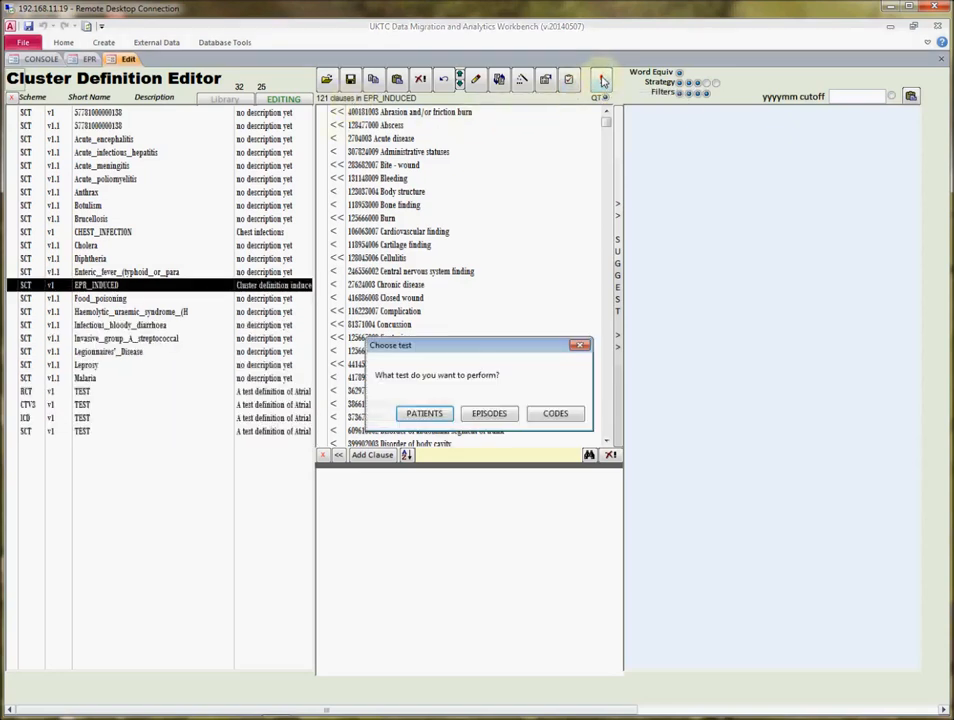
click(558, 416)
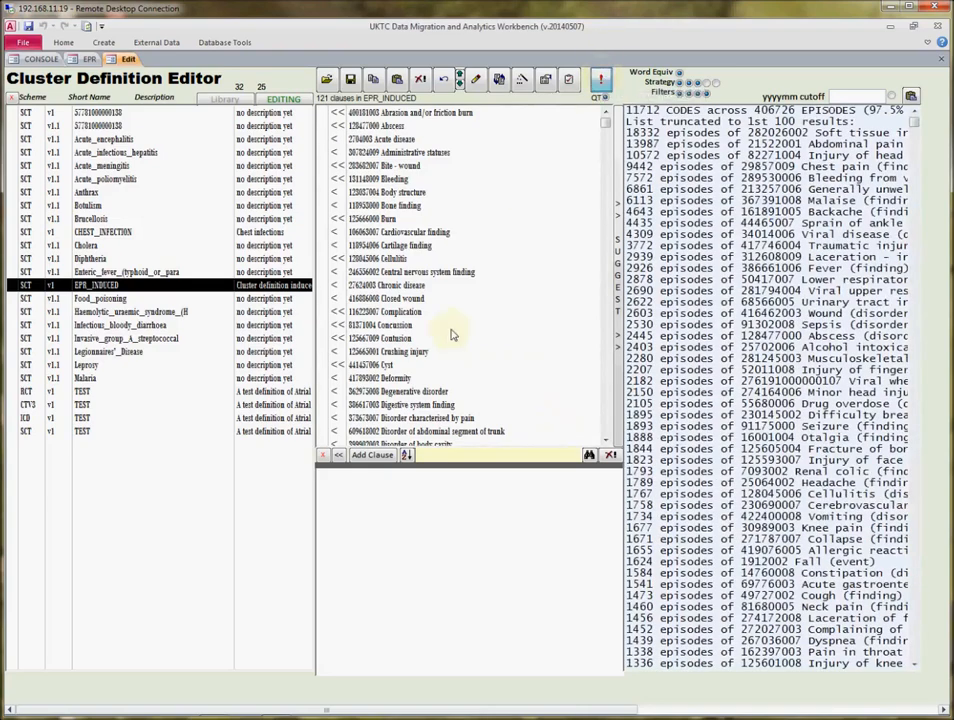
drag(478, 467, 319, 449)
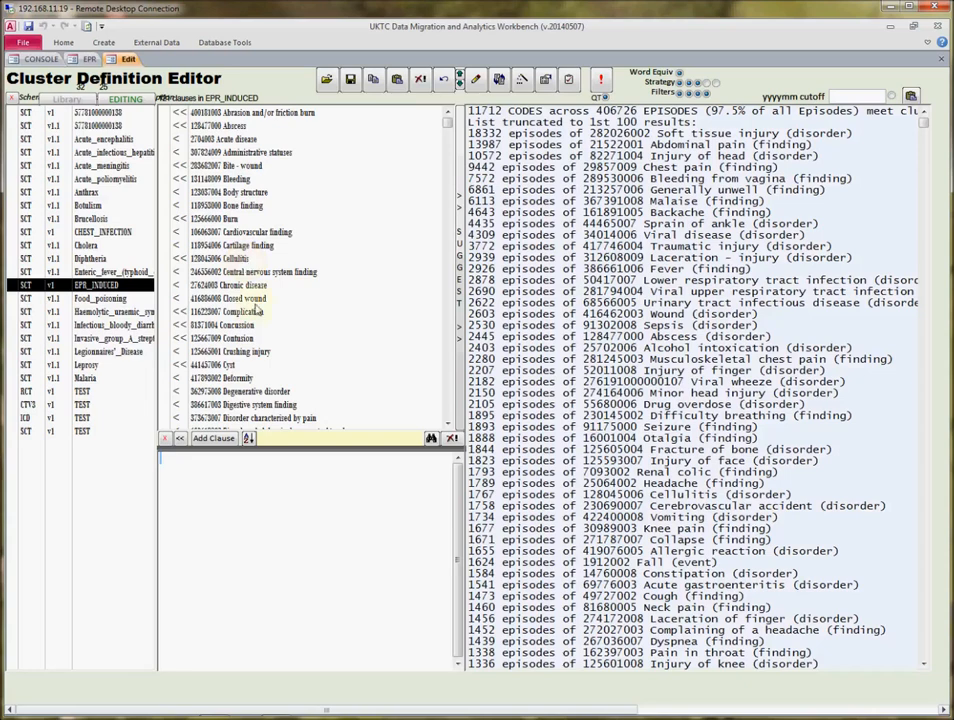
drag(316, 453, 316, 563)
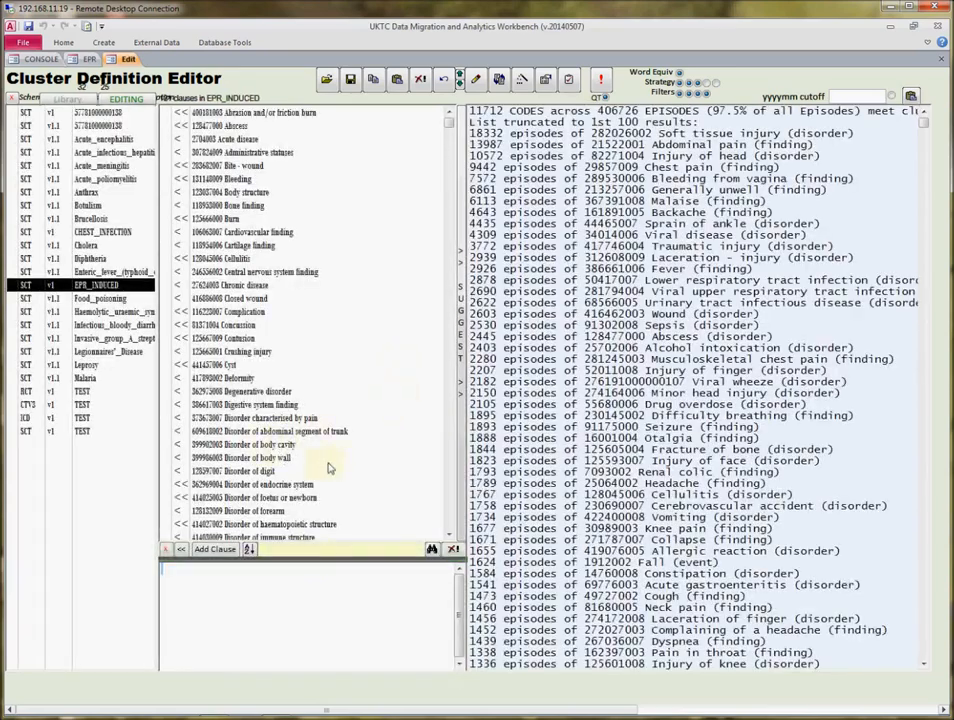
Inspect the hierarchies of the Degenerative disorder and Disorder of immune structure clauses, and close the cluster editor.
click(274, 393)
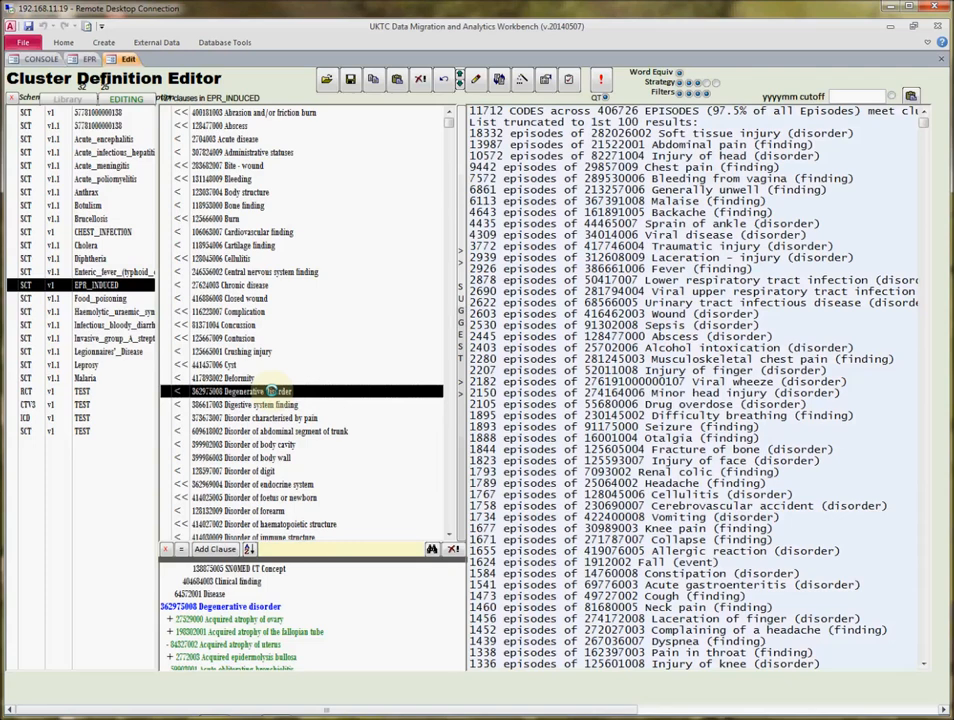
click(448, 465)
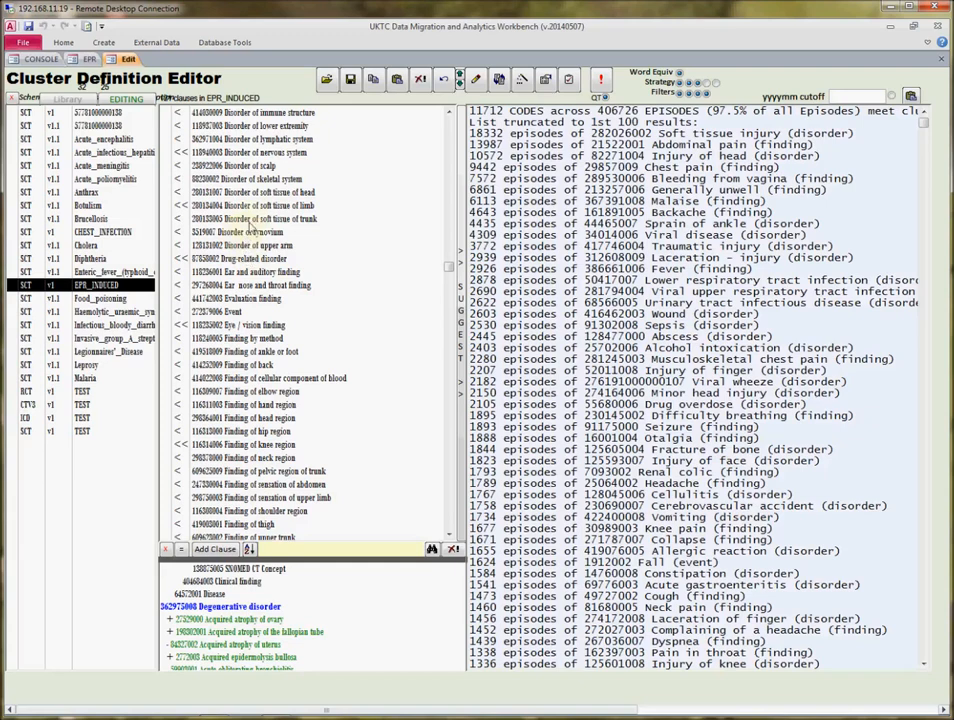
click(247, 113)
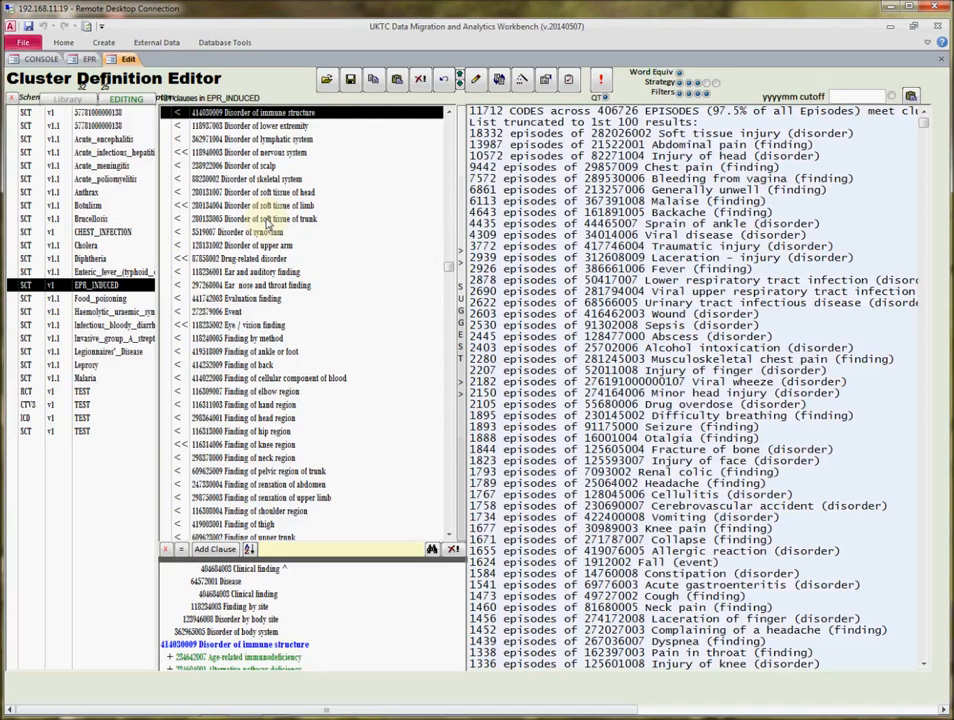
click(941, 62)
Open the EPR graphs and run the Episodes Monthly Total graph with the CHEST_INFECTION v1 cluster included.
click(90, 60)
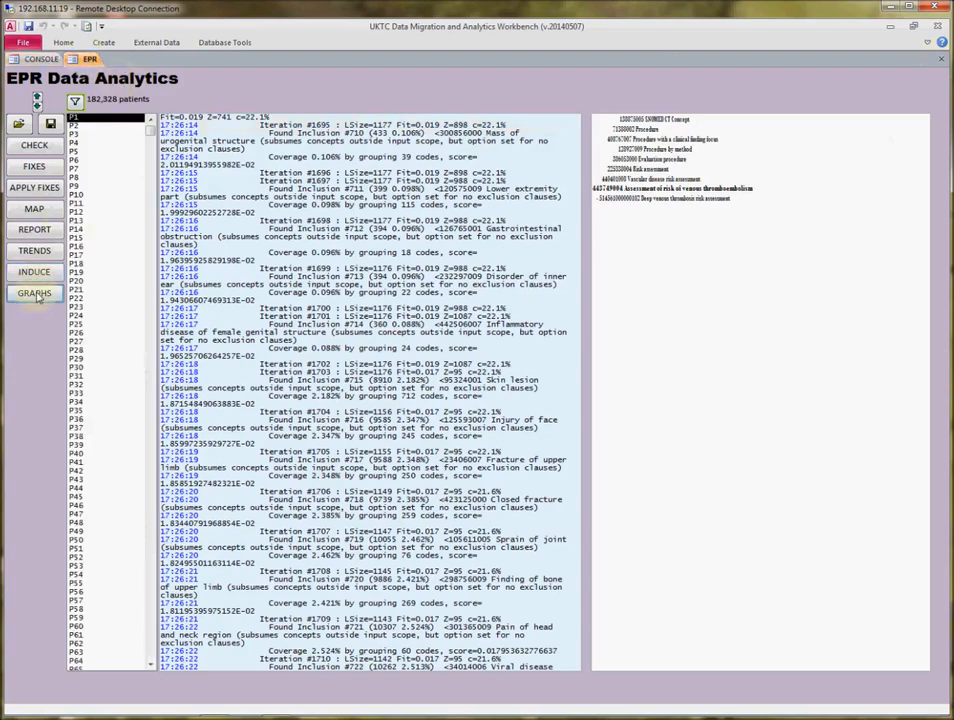
click(34, 293)
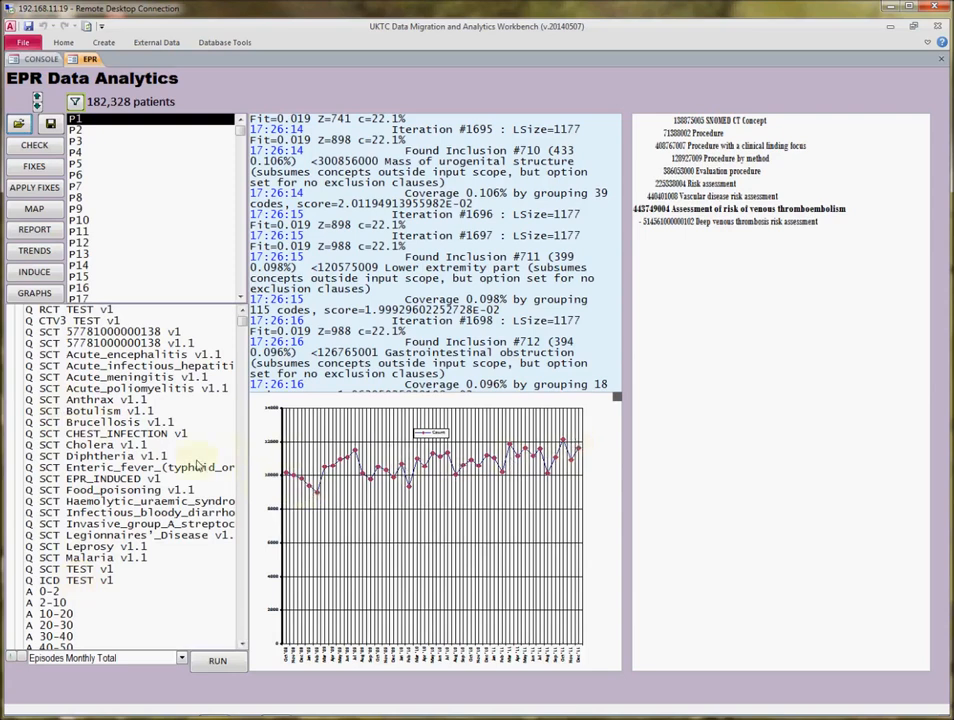
click(78, 437)
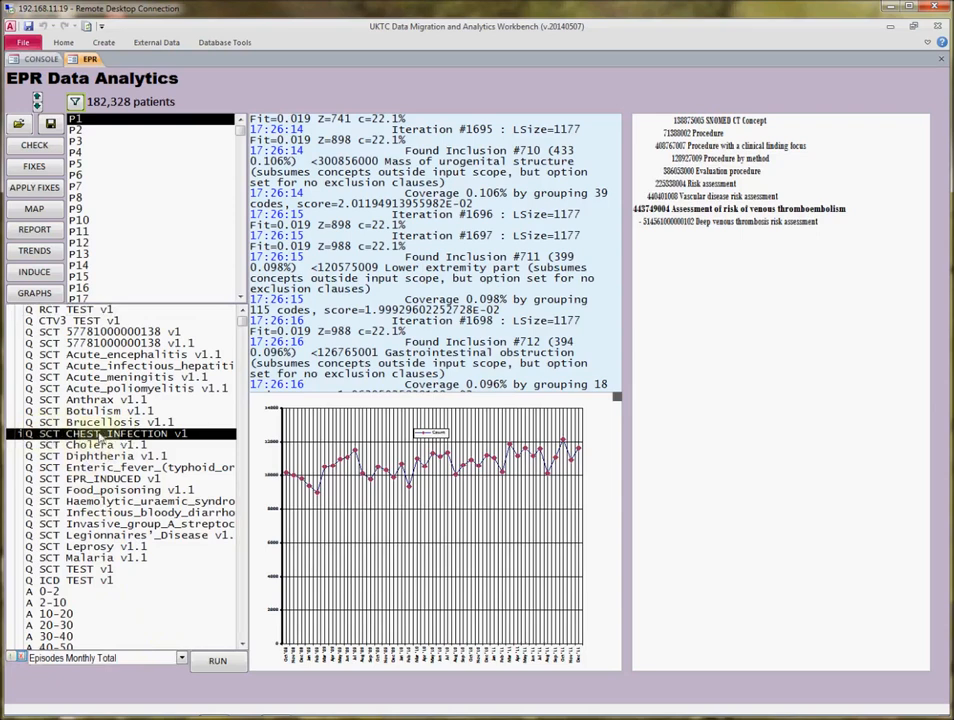
click(216, 661)
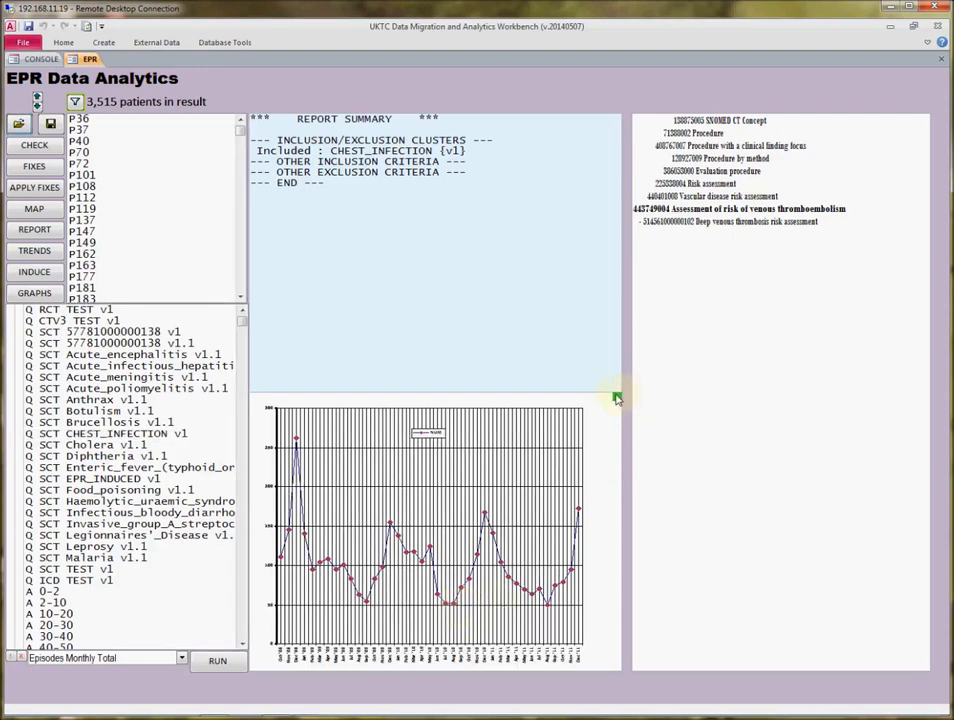
Enlarge the monthly chest infection episodes chart by widening and heightening its pane.
drag(617, 398, 716, 315)
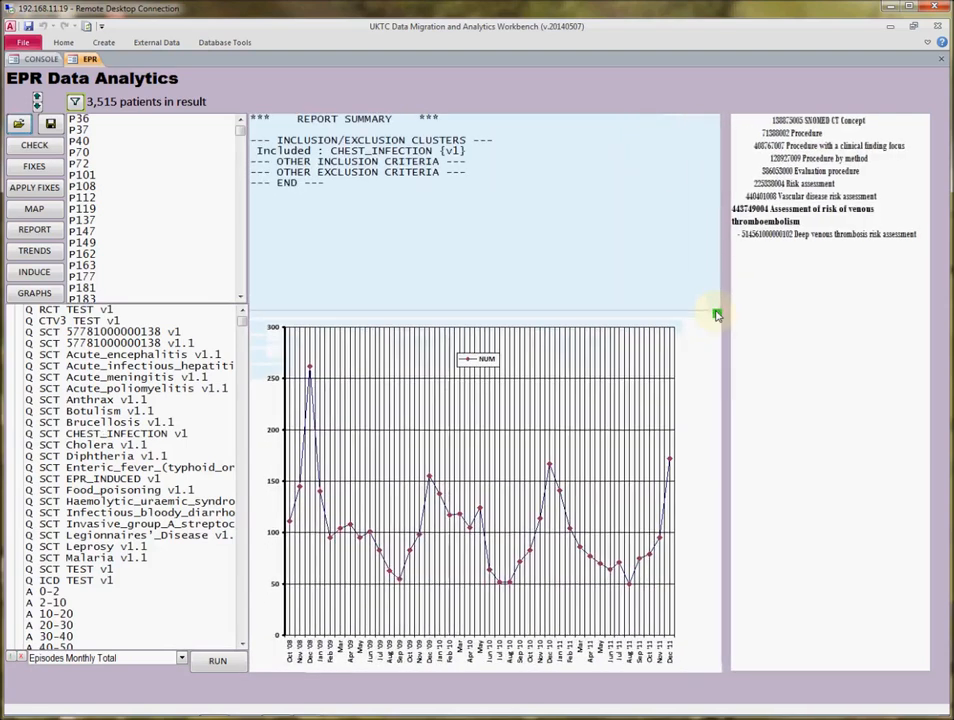
right_click(614, 374)
click(641, 394)
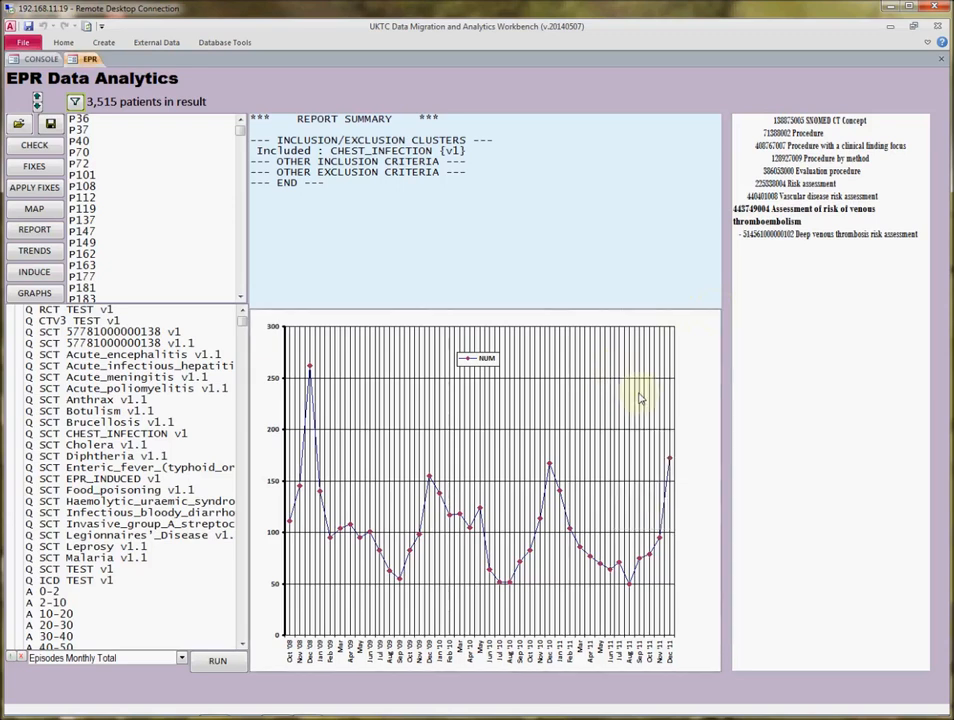
Switch to Word and paste the monthly chest infection episodes chart into the blank document.
click(303, 707)
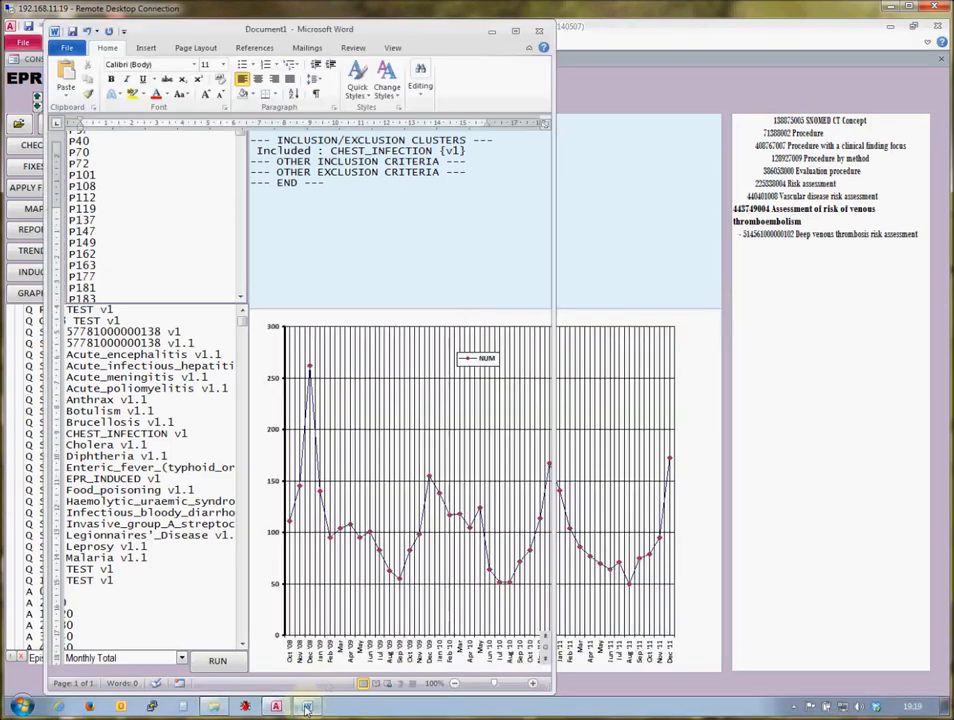
right_click(304, 318)
click(333, 370)
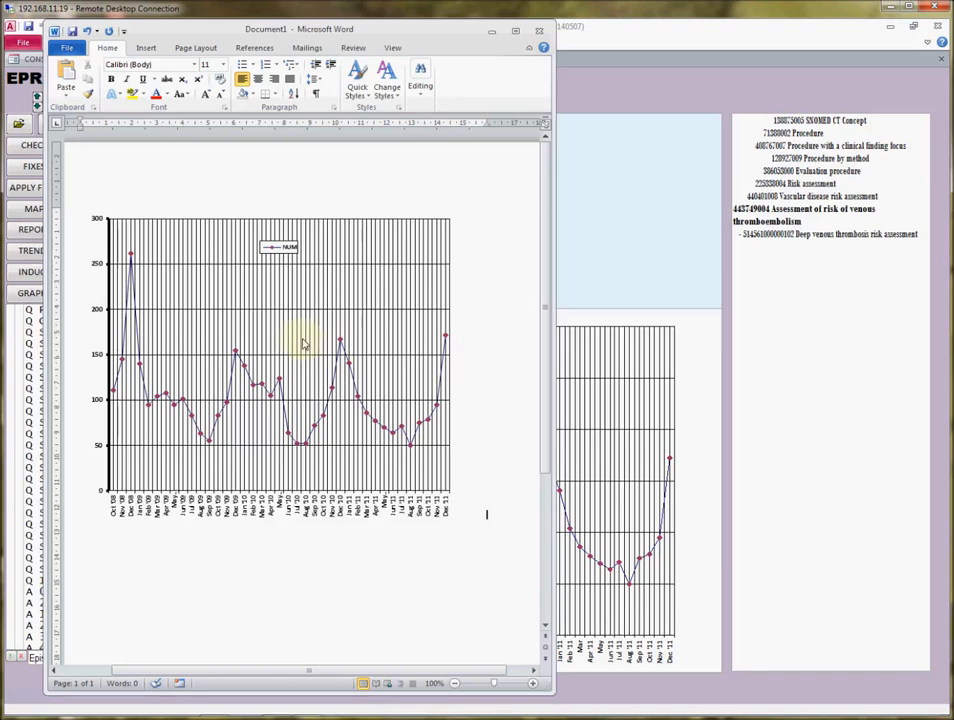
Inspect the pasted chart's underlying data sheet in Excel, and close the Word document without saving it.
click(303, 344)
right_click(305, 342)
click(333, 396)
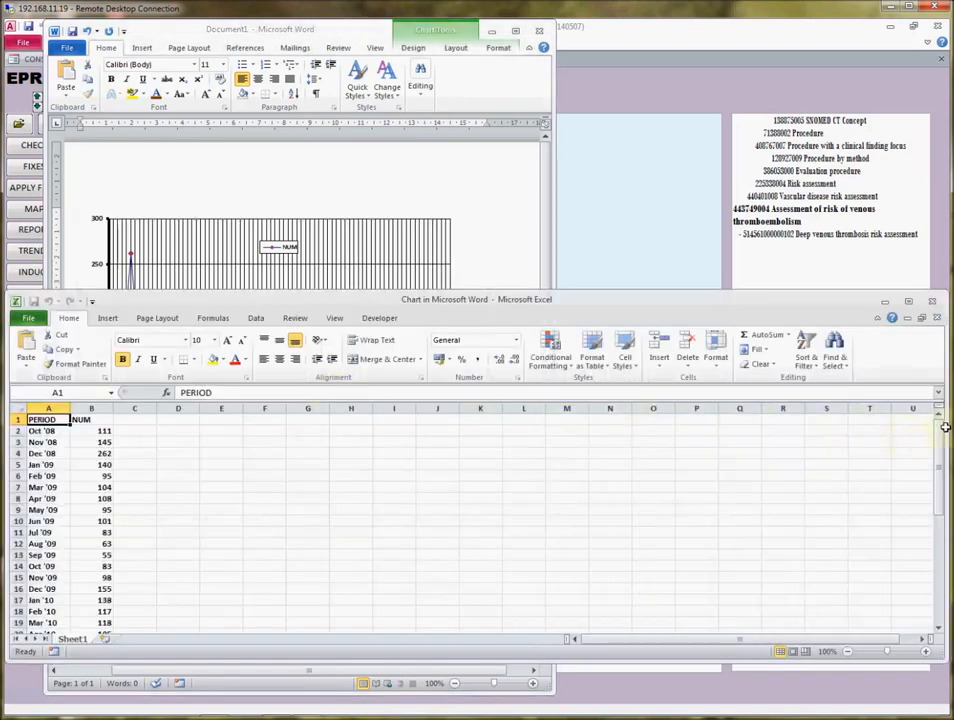
mouse_move(943, 437)
mouse_down()
mouse_move(949, 580)
mouse_move(935, 415)
mouse_up()
click(932, 300)
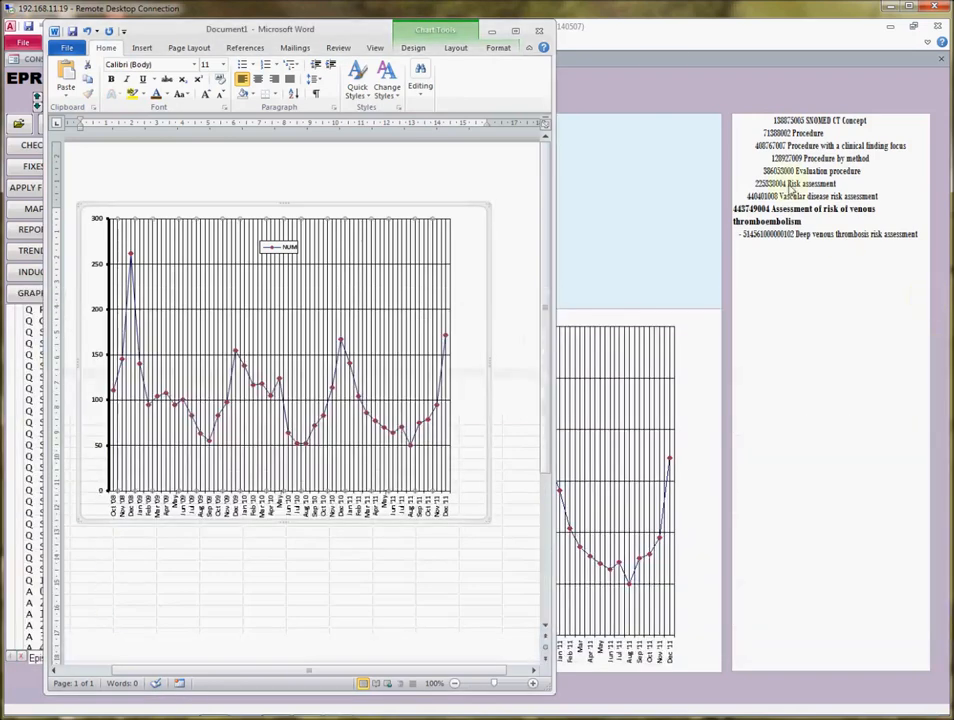
click(539, 30)
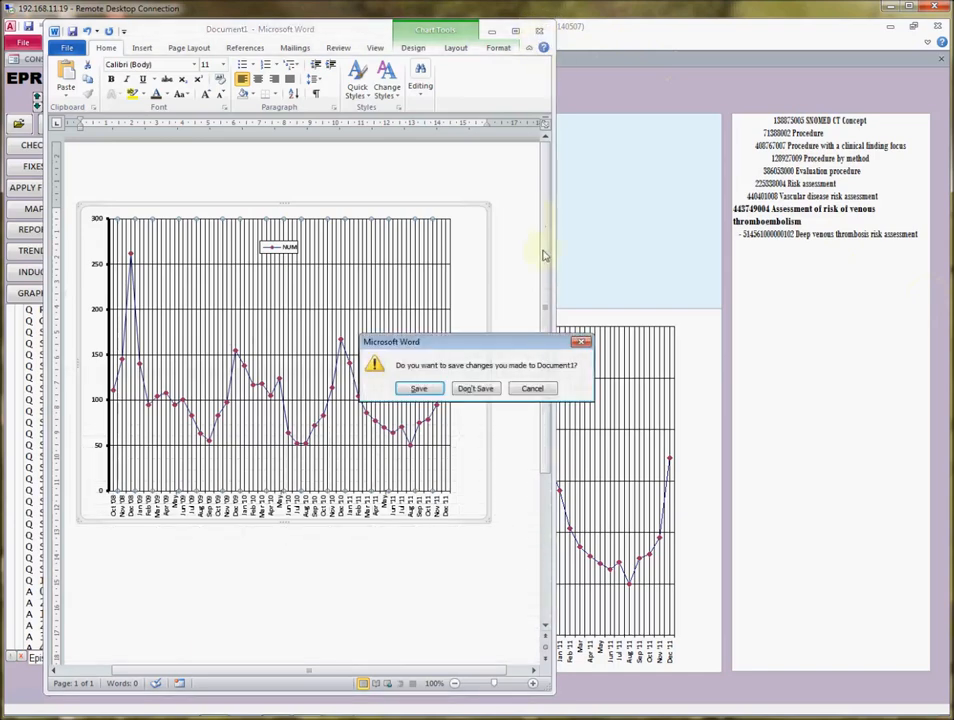
click(487, 389)
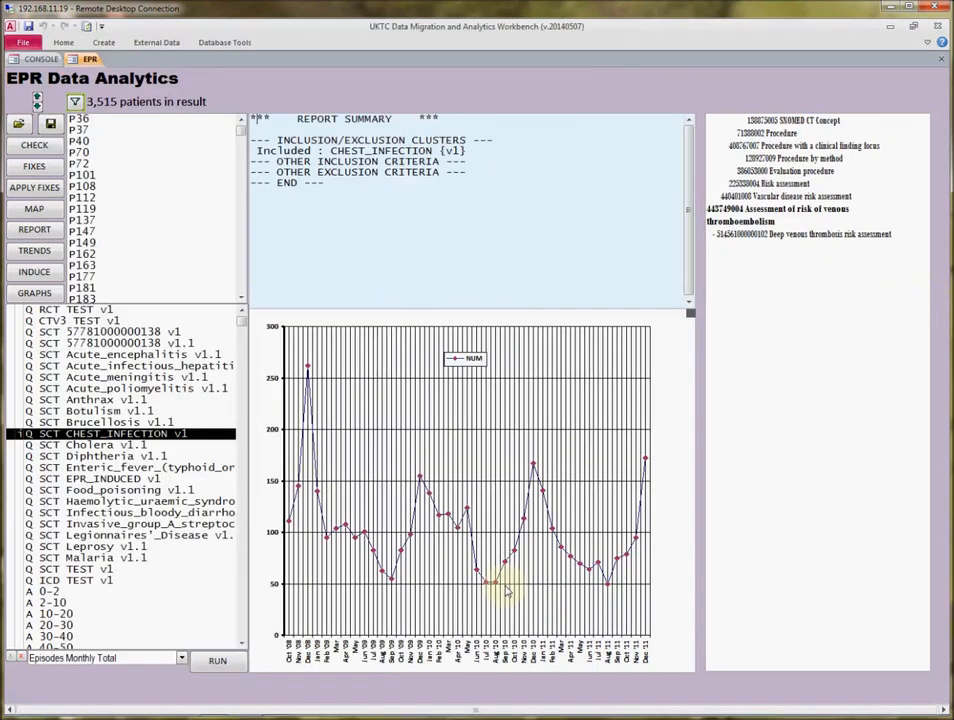
Run the Episodes Day of Week graph with Food_poisoning v1.1 as the only included cluster, clearing CHEST_INFECTION v1.
click(182, 660)
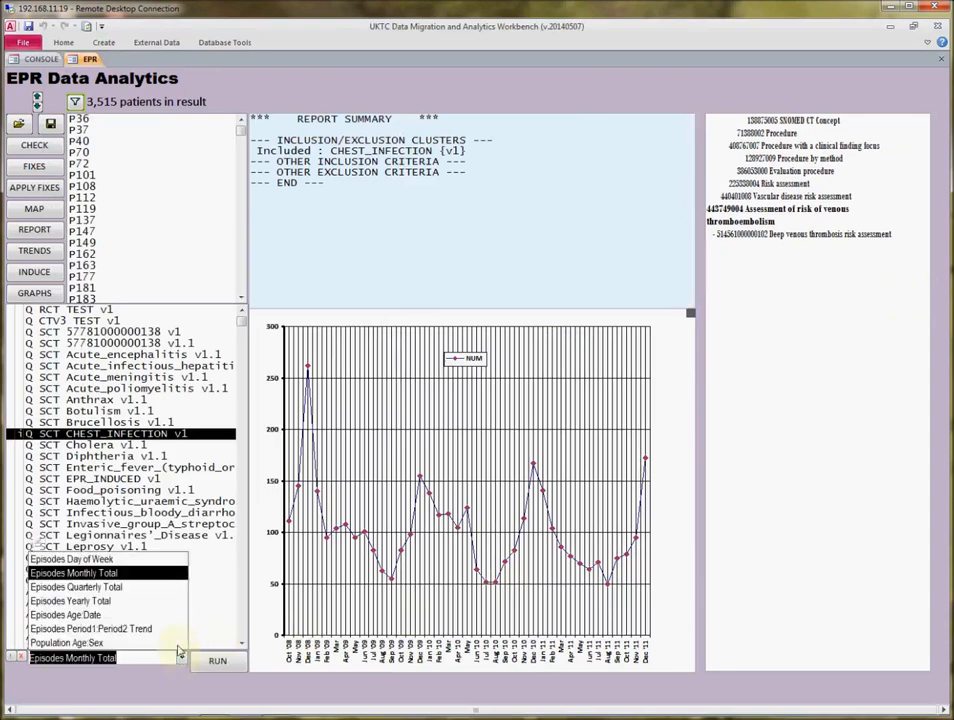
click(111, 562)
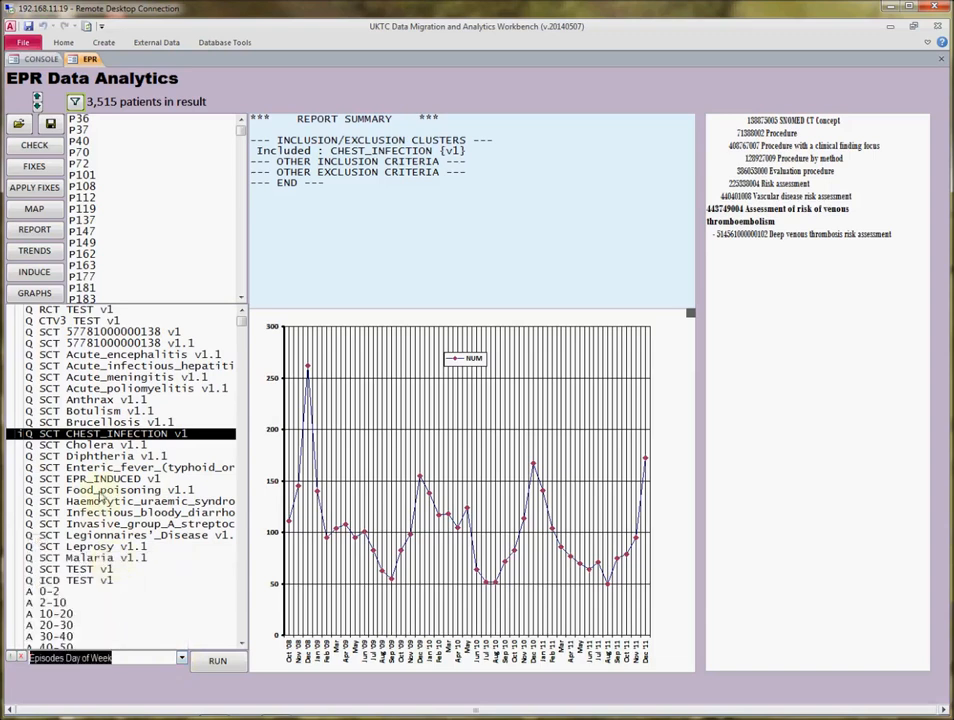
click(98, 490)
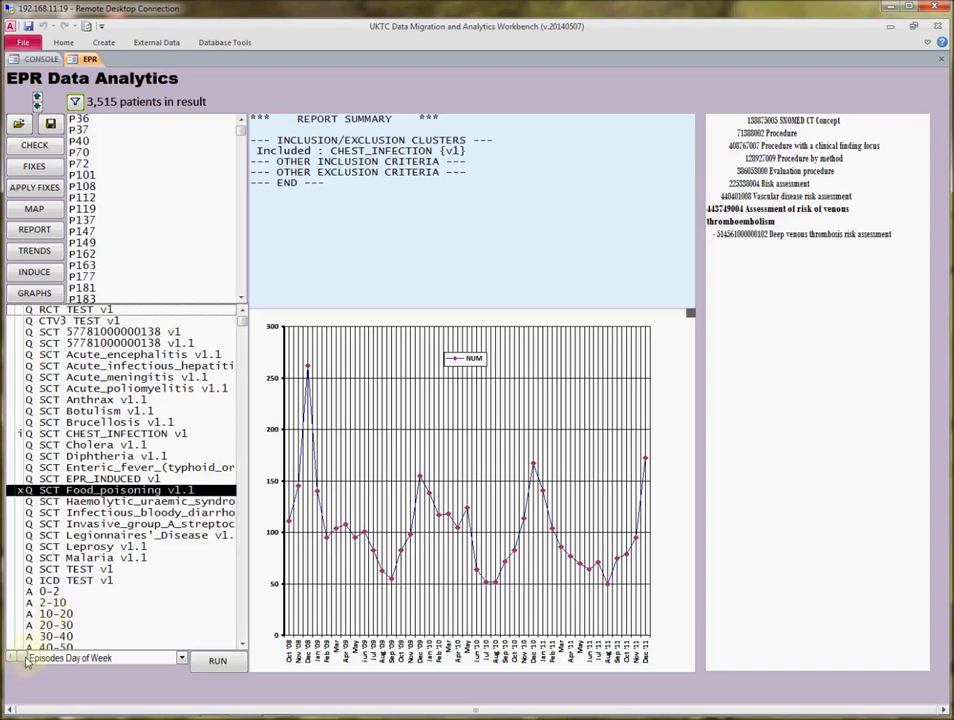
click(48, 433)
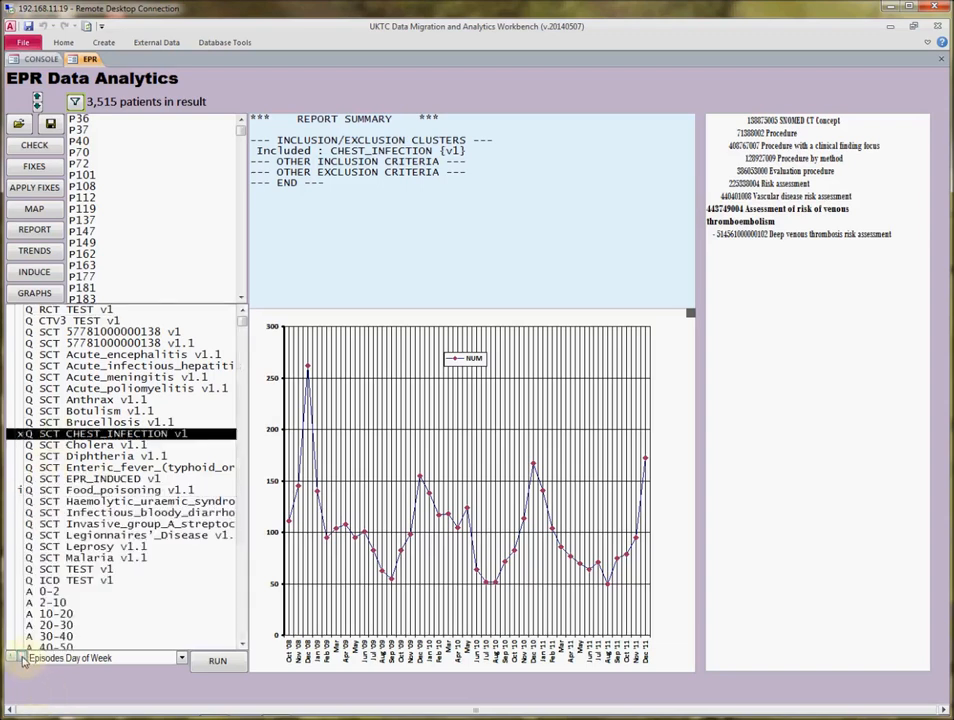
click(63, 489)
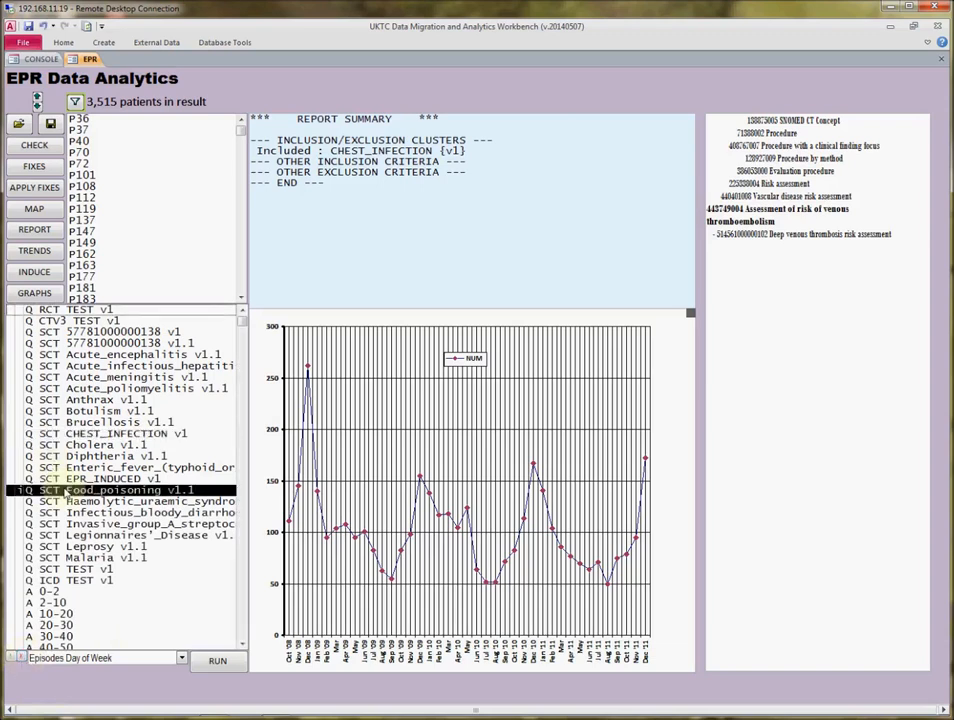
click(218, 663)
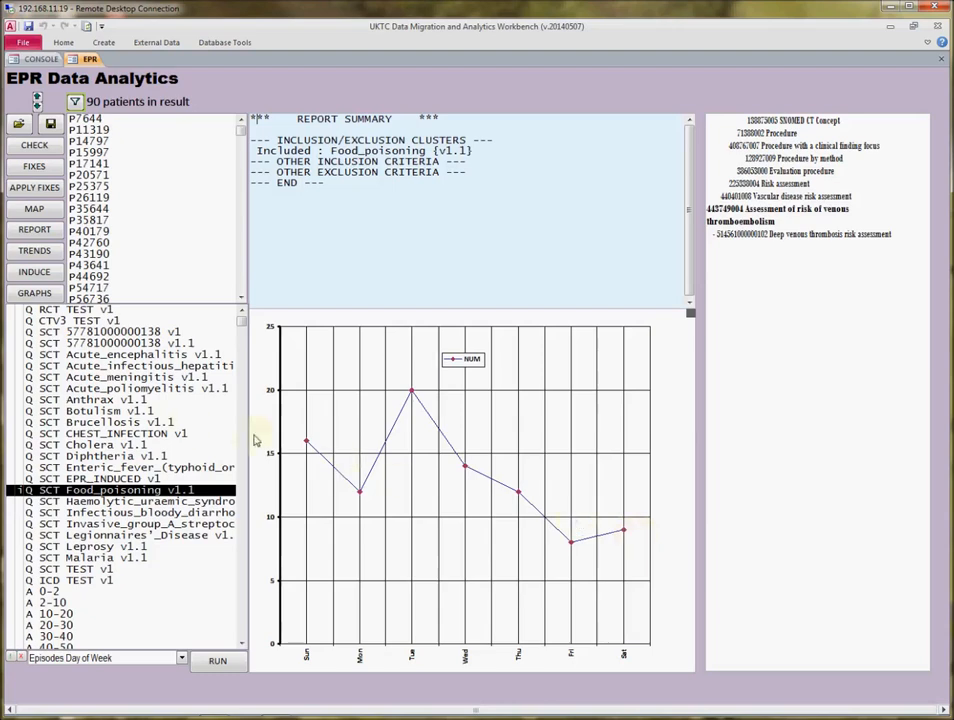
Add the Botulism, Brucellosis, CHEST_INFECTION, Enteric_fever and Infectious_bloody_diarrhoea clusters to Food_poisoning, and rerun the day-of-week graph.
click(110, 412)
shift+click(112, 423)
shift+click(112, 434)
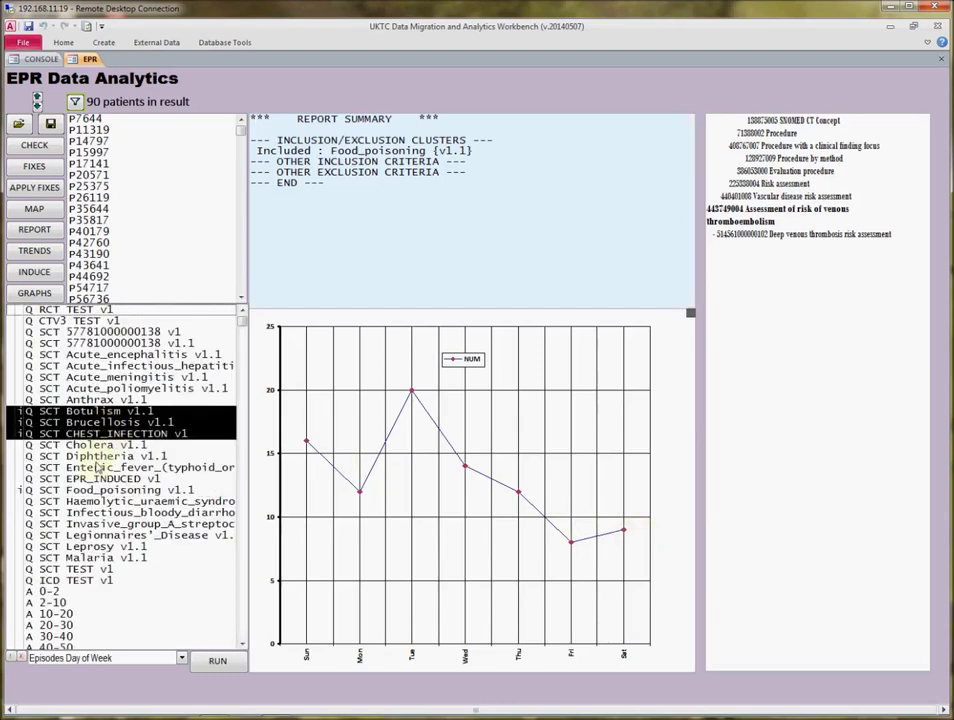
ctrl+click(97, 467)
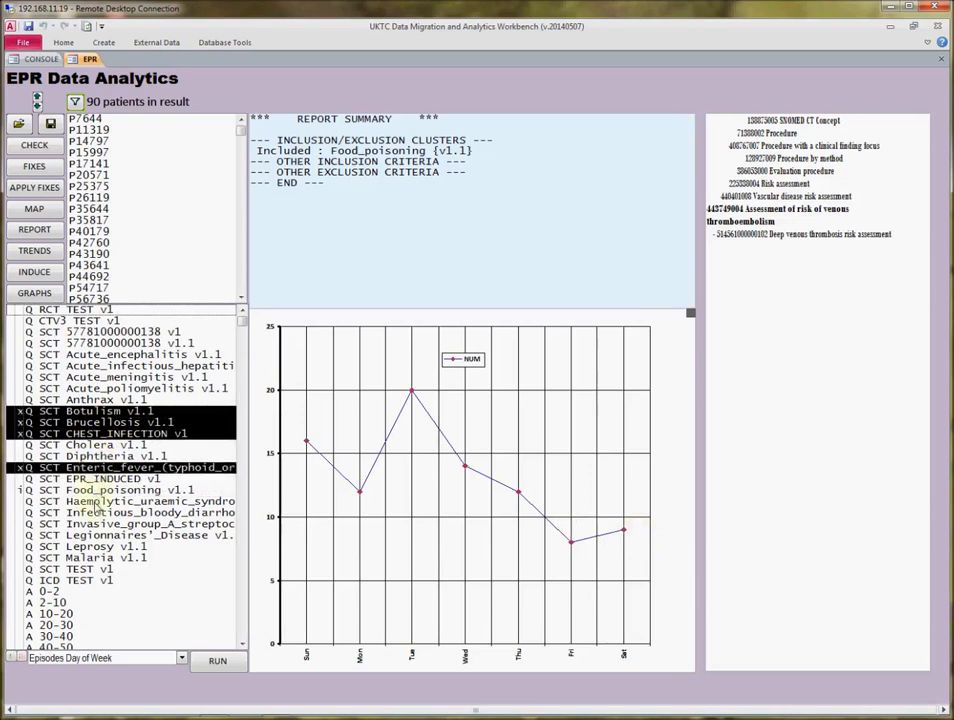
ctrl+click(103, 511)
ctrl+click(100, 491)
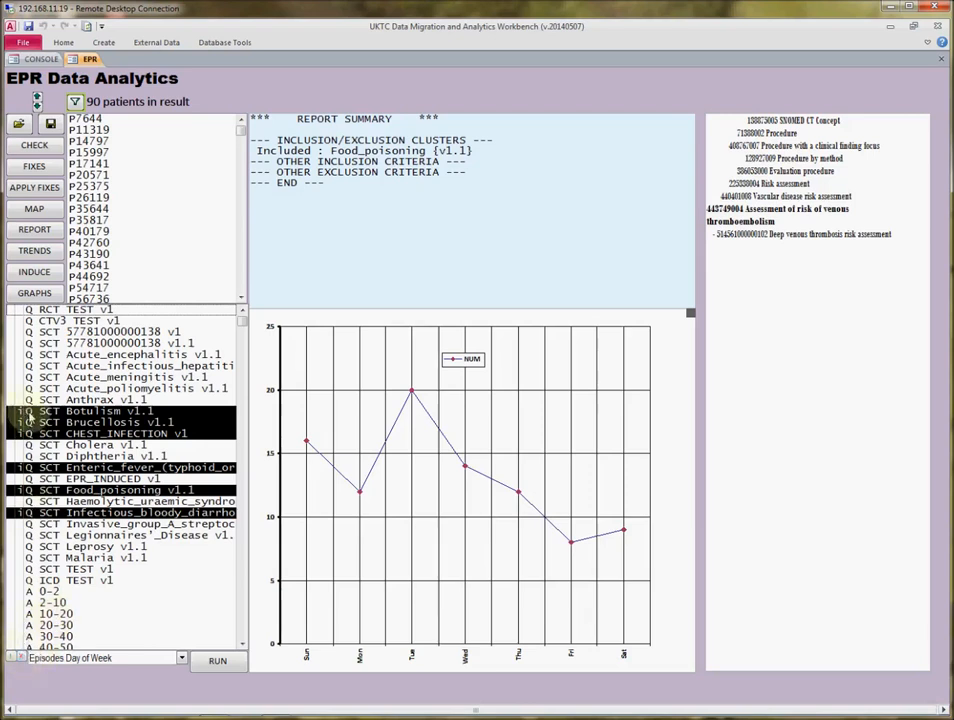
click(220, 664)
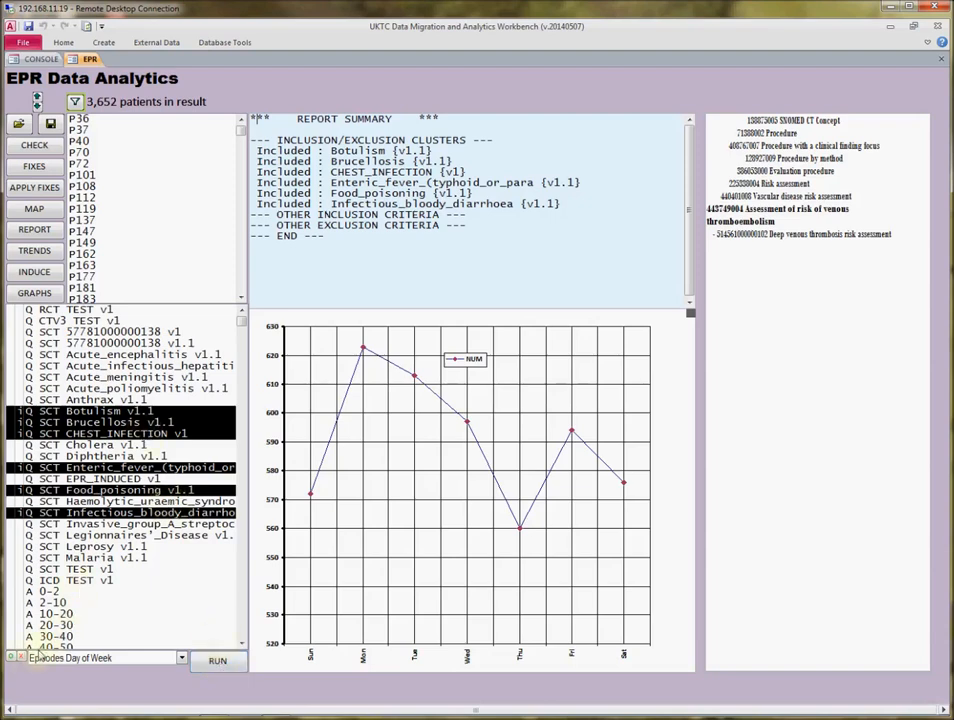
Clear all the selected clusters and include only CHEST_INFECTION v1.
click(23, 659)
click(23, 659)
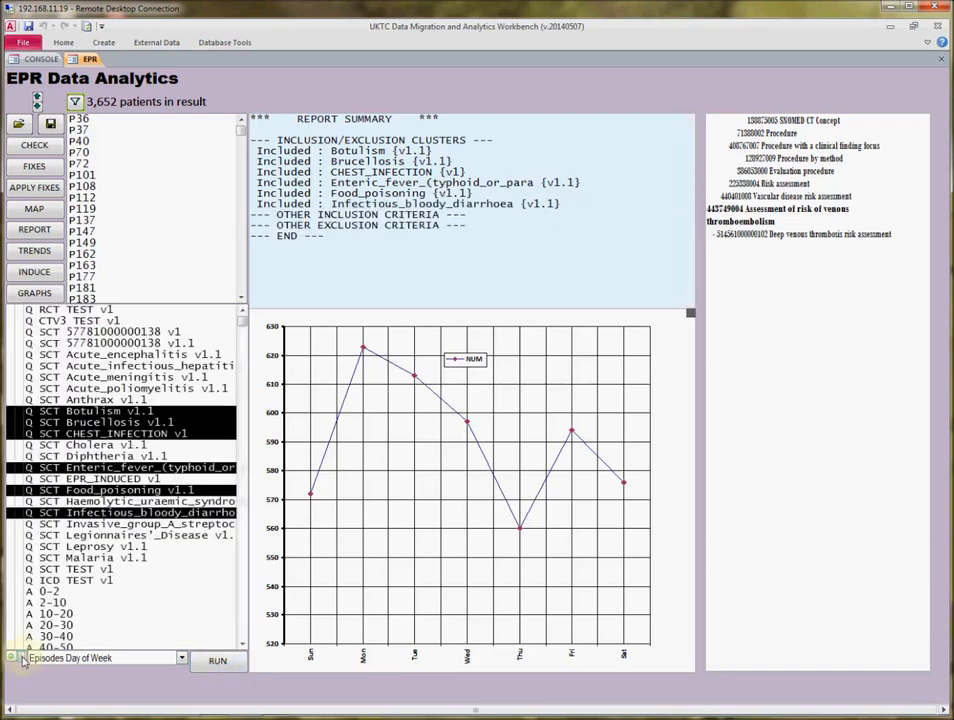
double_click(98, 435)
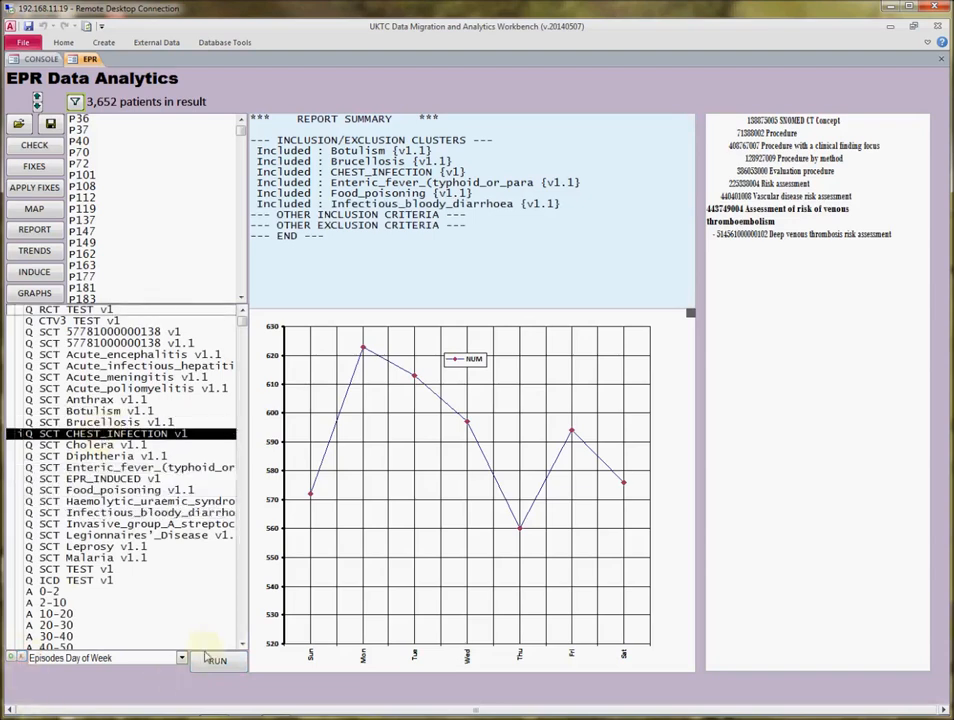
Include the Female and Male genders in the criteria and mark both as subanalyses.
click(242, 643)
click(243, 645)
click(60, 467)
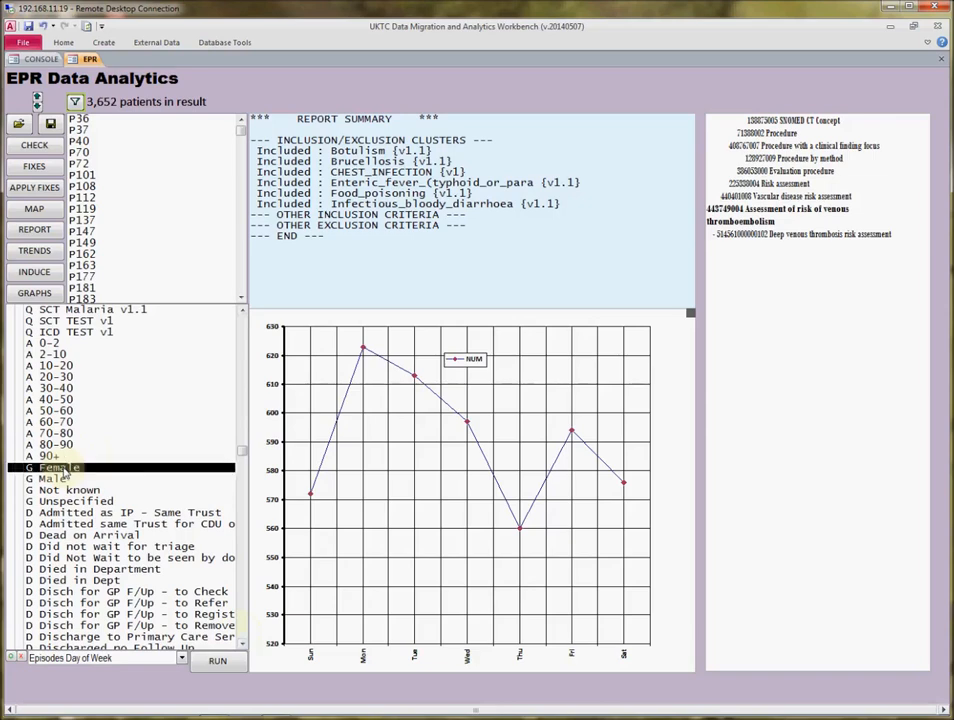
scroll(60, 467, up, 7)
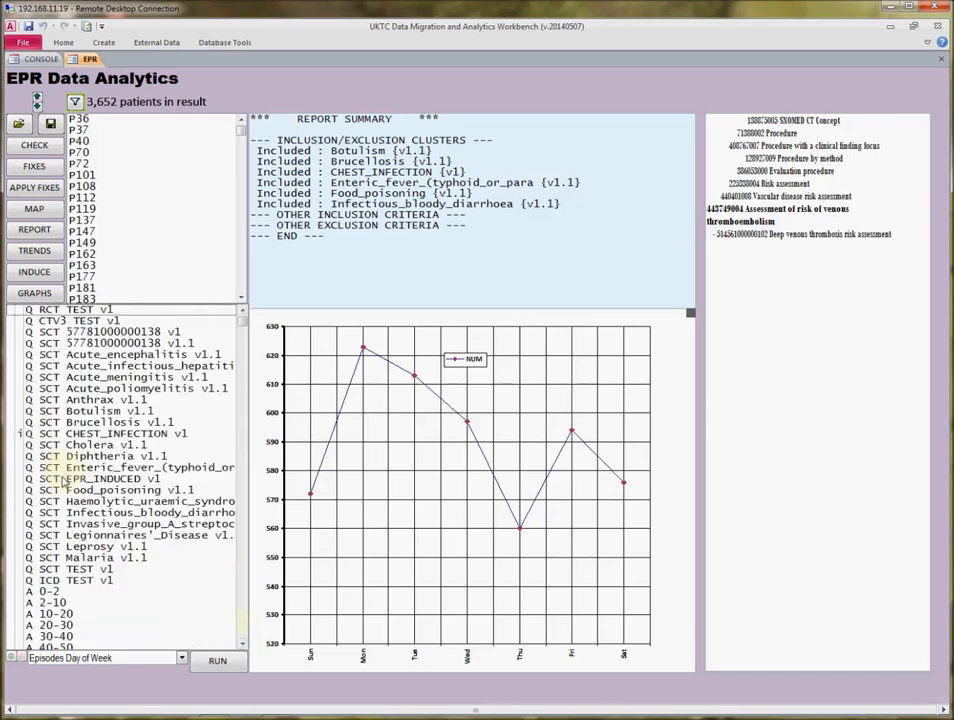
click(242, 644)
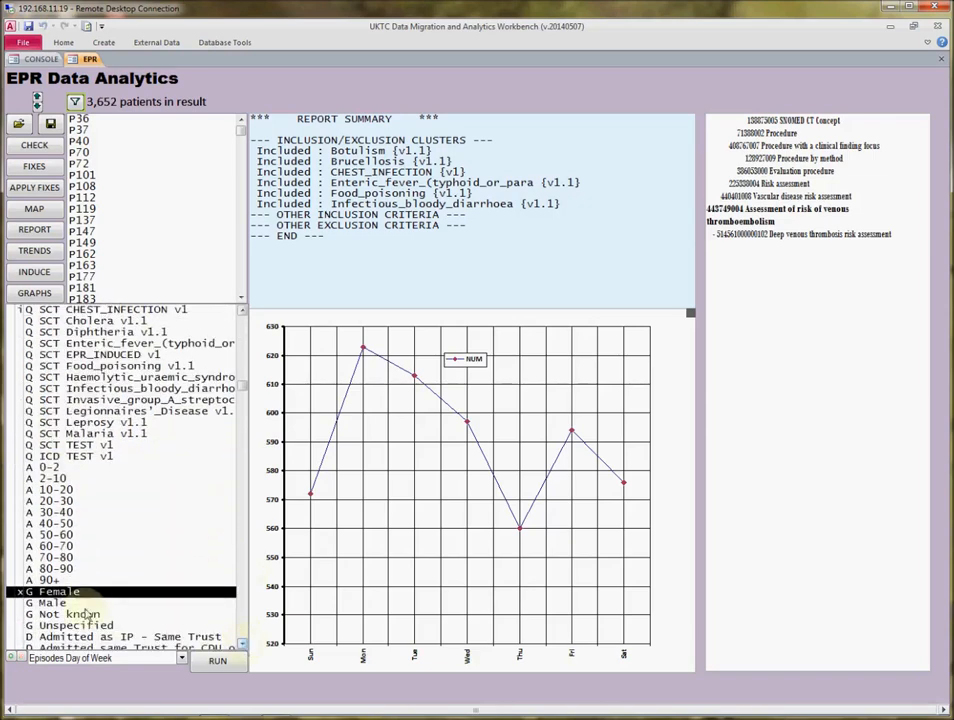
scroll(54, 456, up, 4)
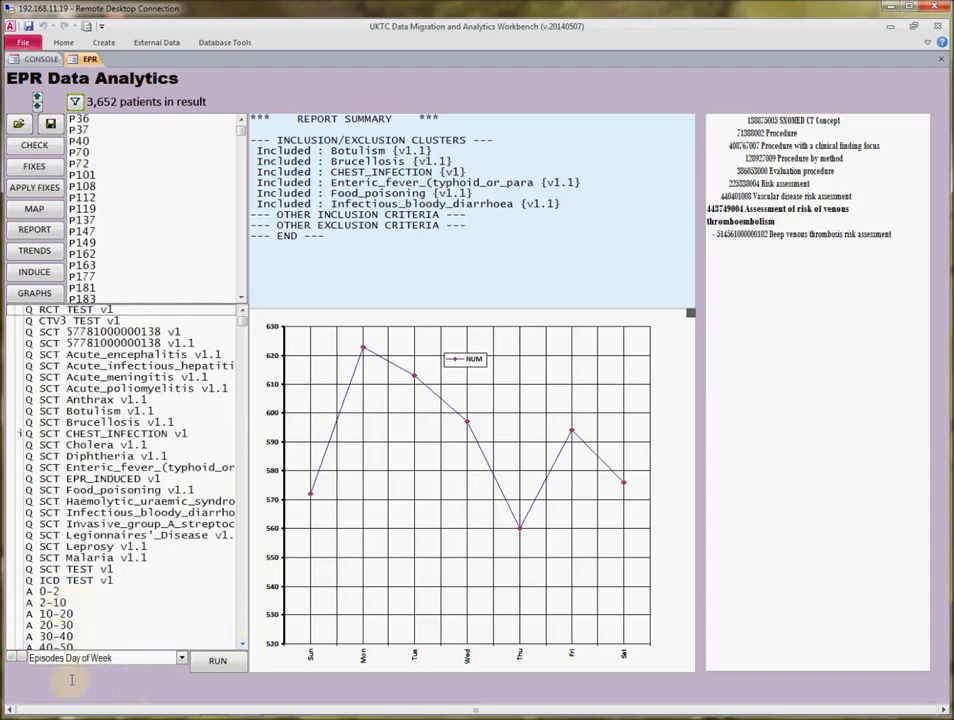
click(20, 659)
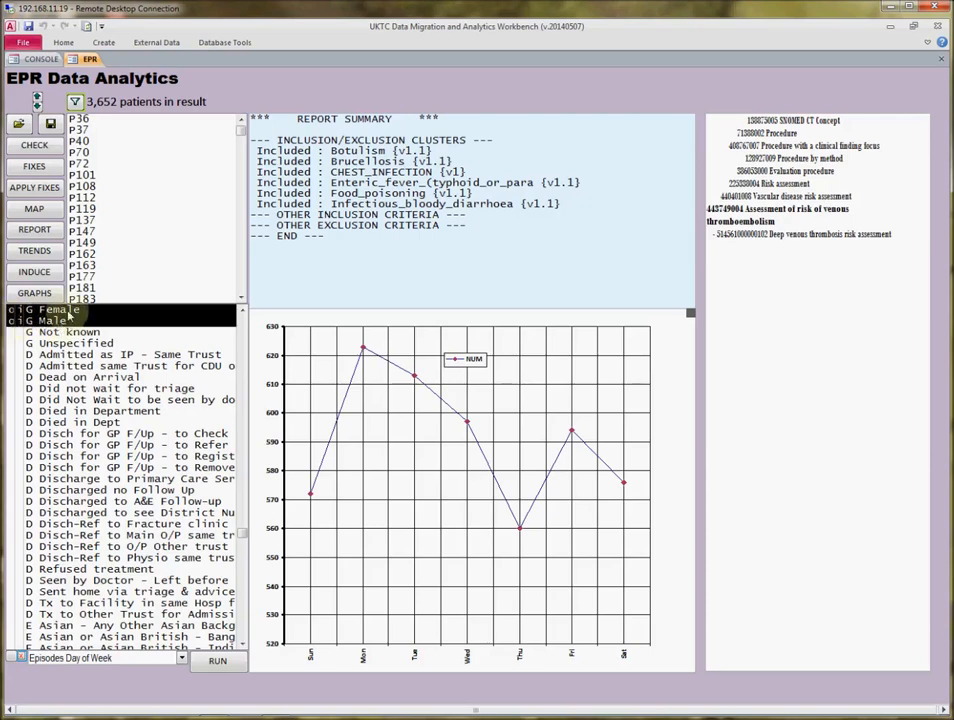
Run the Episodes Monthly Total graph for chest infections split into Female and Male.
click(150, 659)
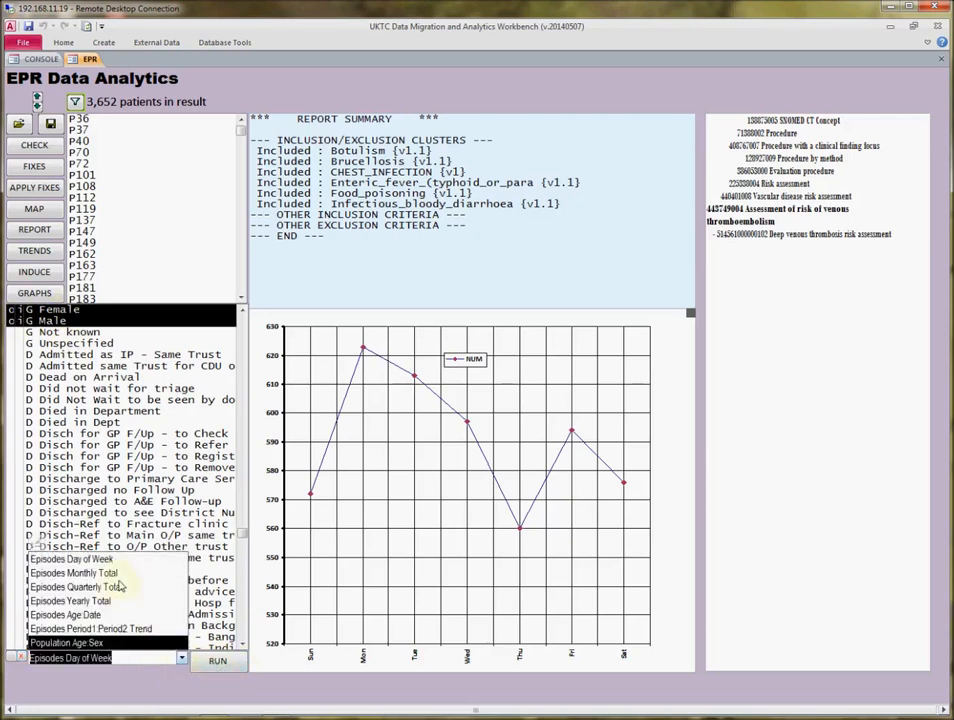
click(75, 573)
click(216, 662)
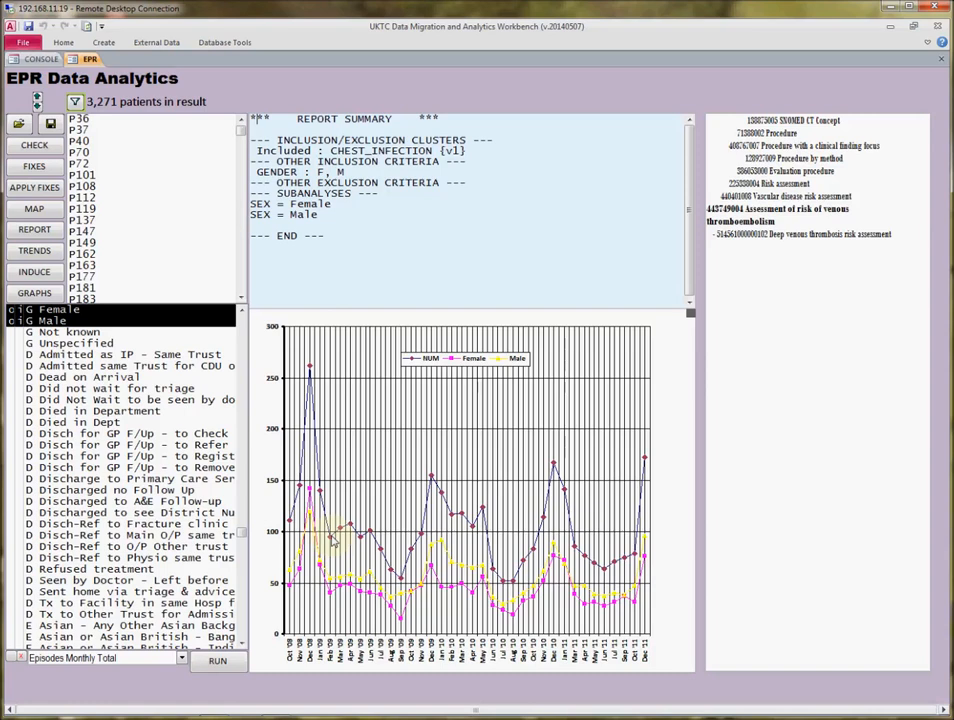
click(369, 609)
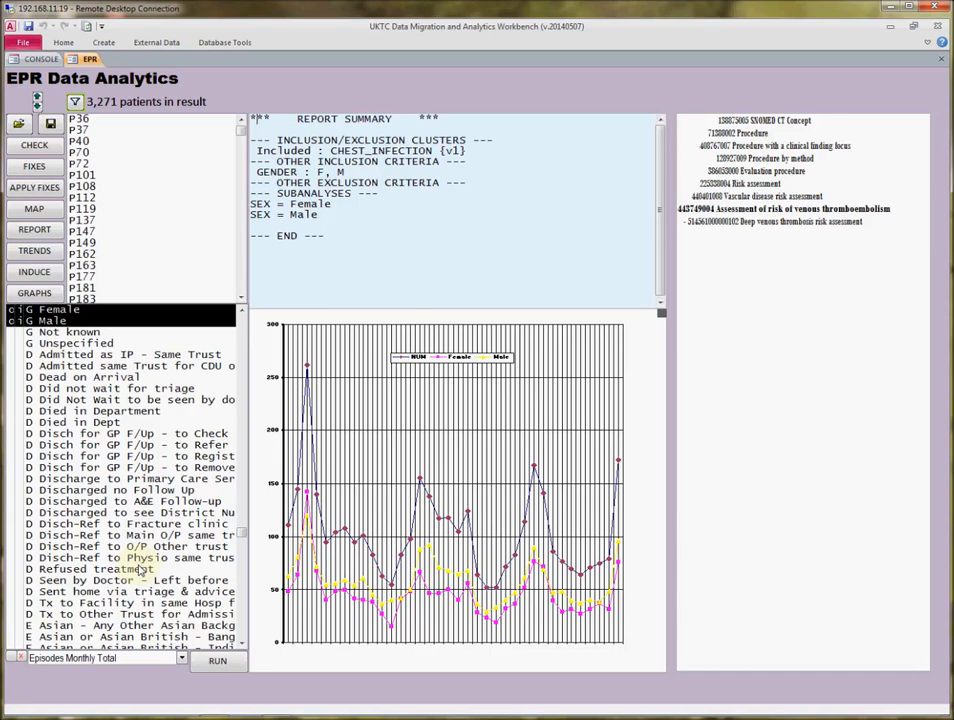
Include the Discharged no Follow Up disposition and rerun the monthly total graph.
double_click(136, 493)
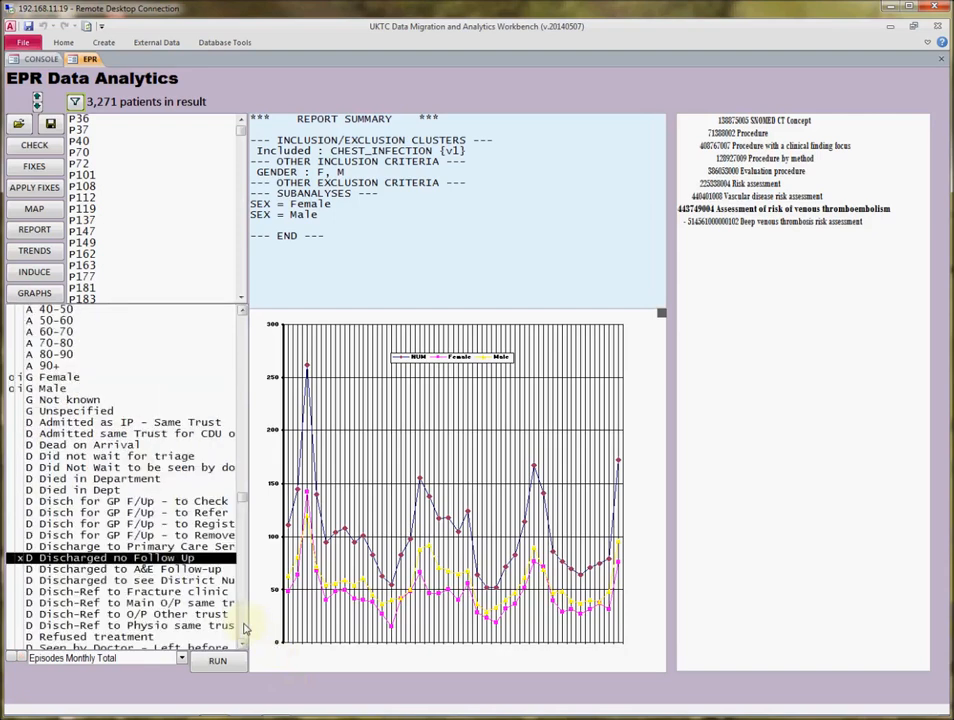
click(21, 657)
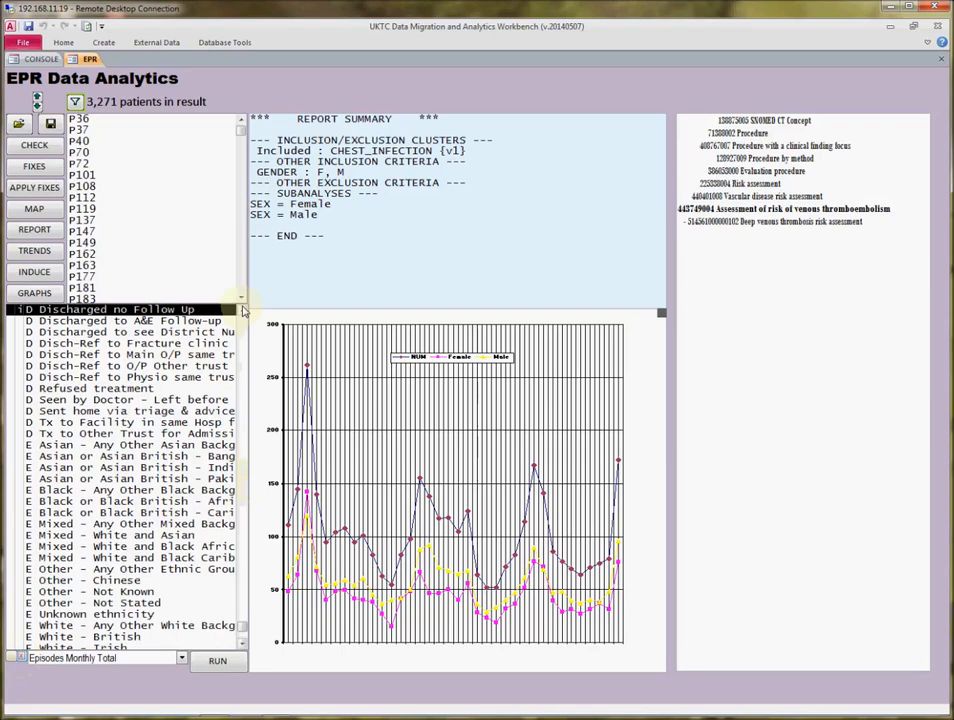
scroll(242, 313, up, 7)
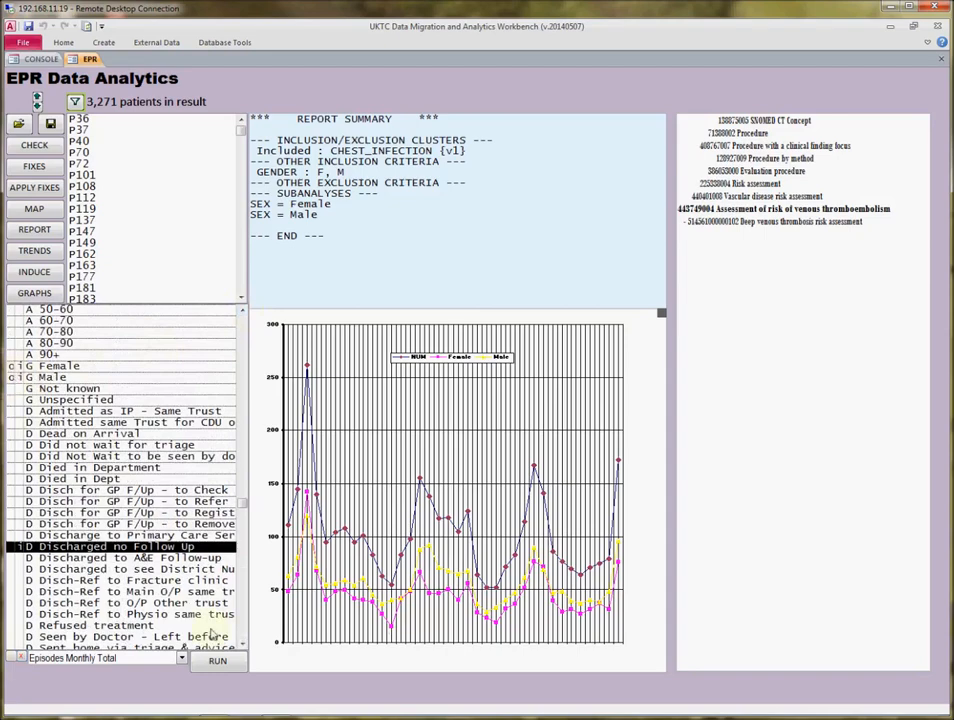
click(217, 660)
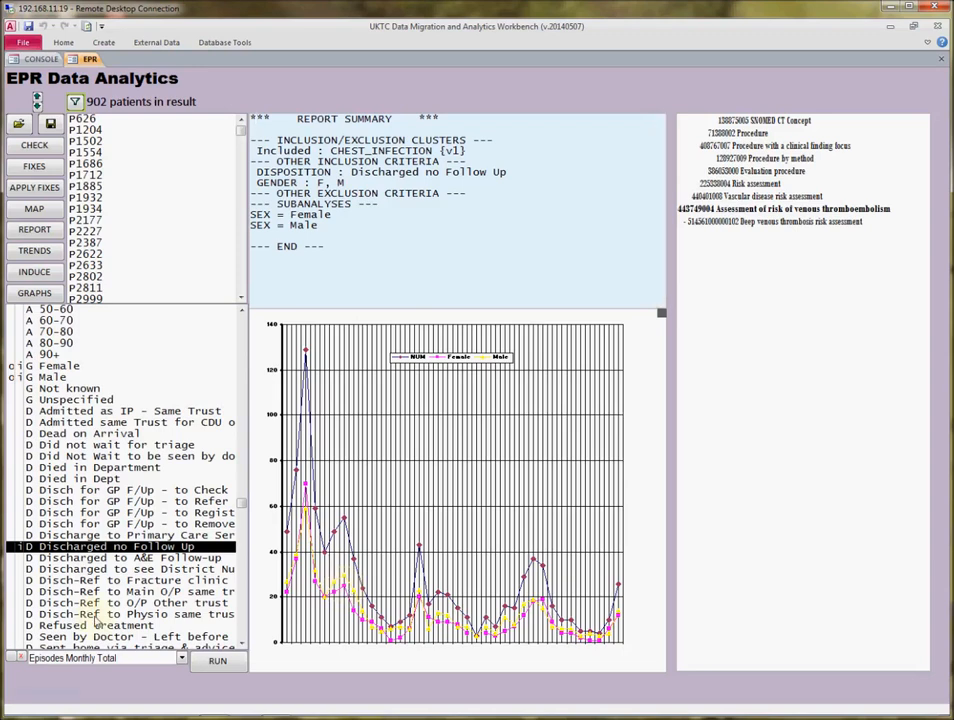
Choose the Episodes Age:Date graph and clear the Female, Male and Discharged no Follow Up selections from the criteria.
click(179, 660)
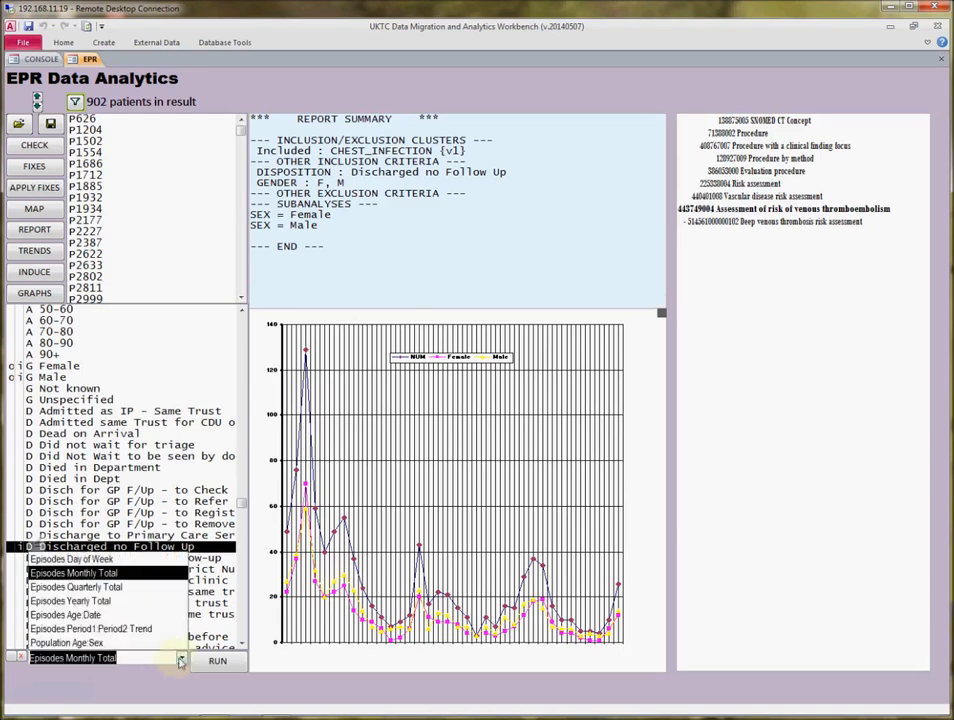
click(97, 615)
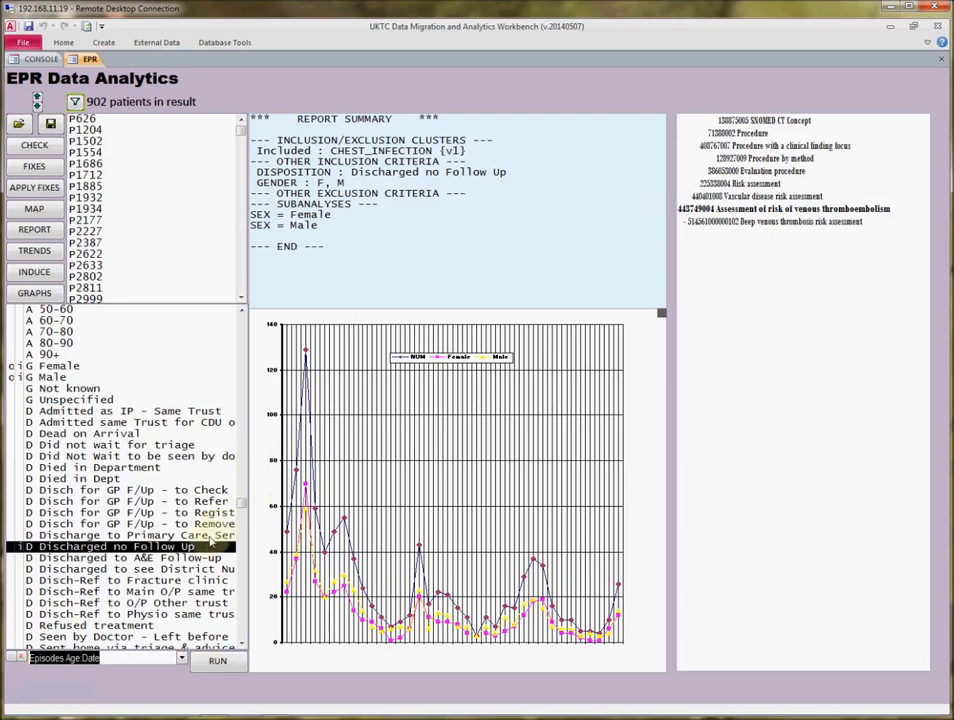
scroll(212, 543, up, 10)
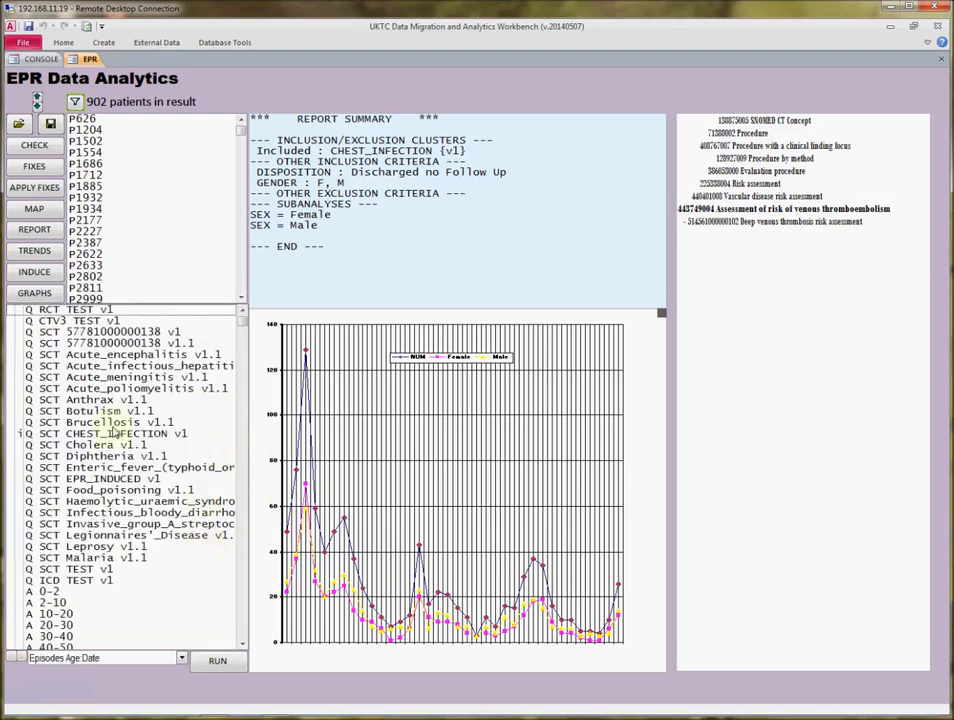
scroll(180, 390, down, 10)
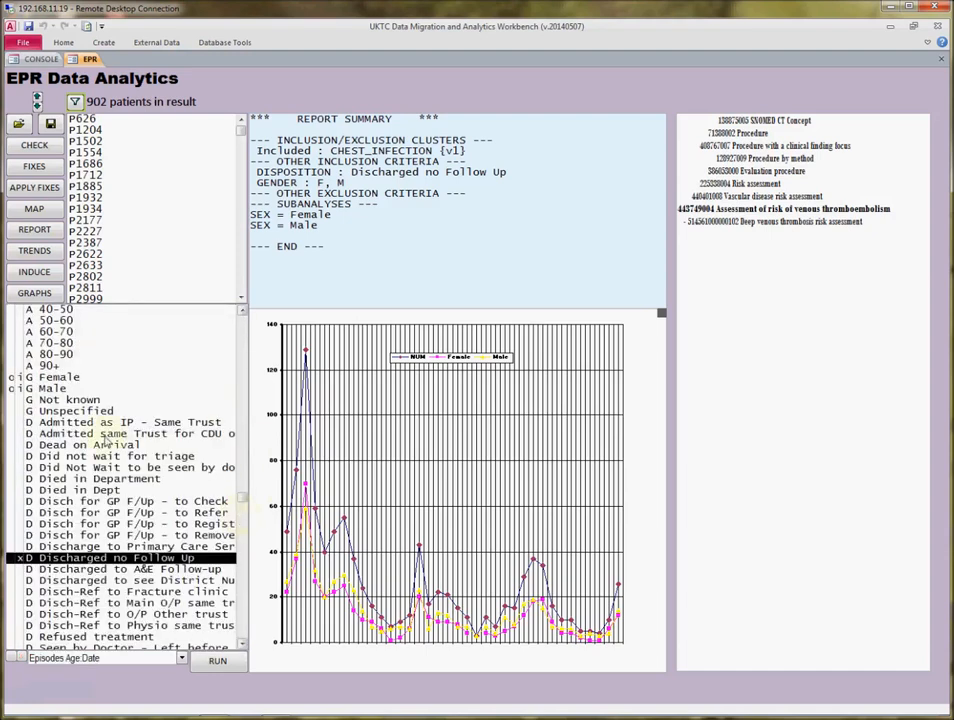
scroll(60, 420, up, 10)
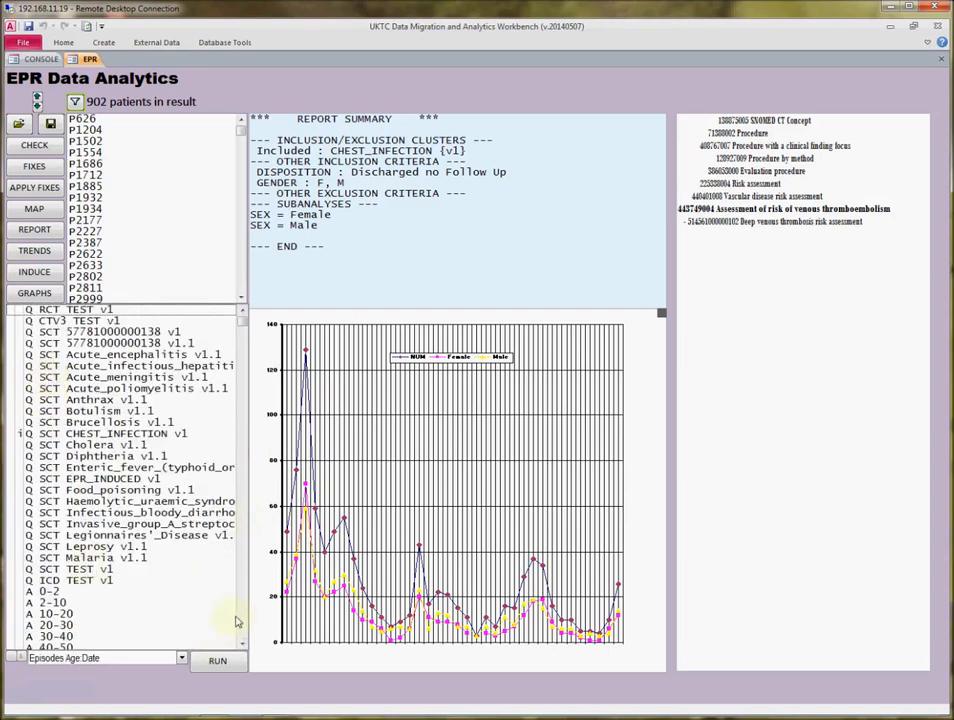
scroll(232, 622, down, 10)
scroll(42, 394, up, 10)
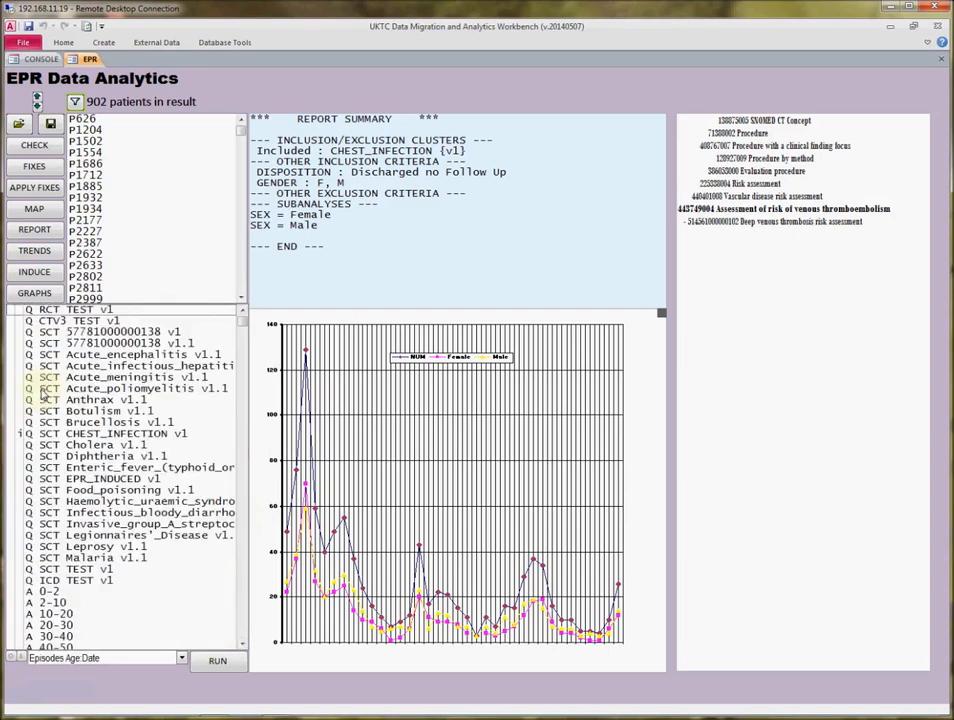
scroll(240, 627, down, 10)
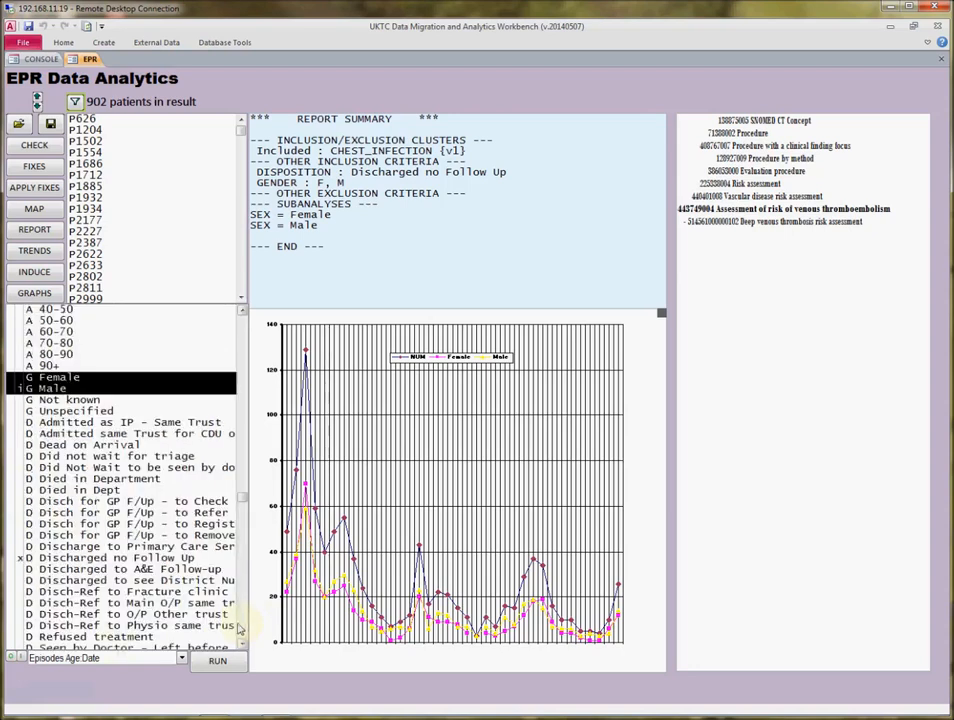
scroll(88, 634, up, 10)
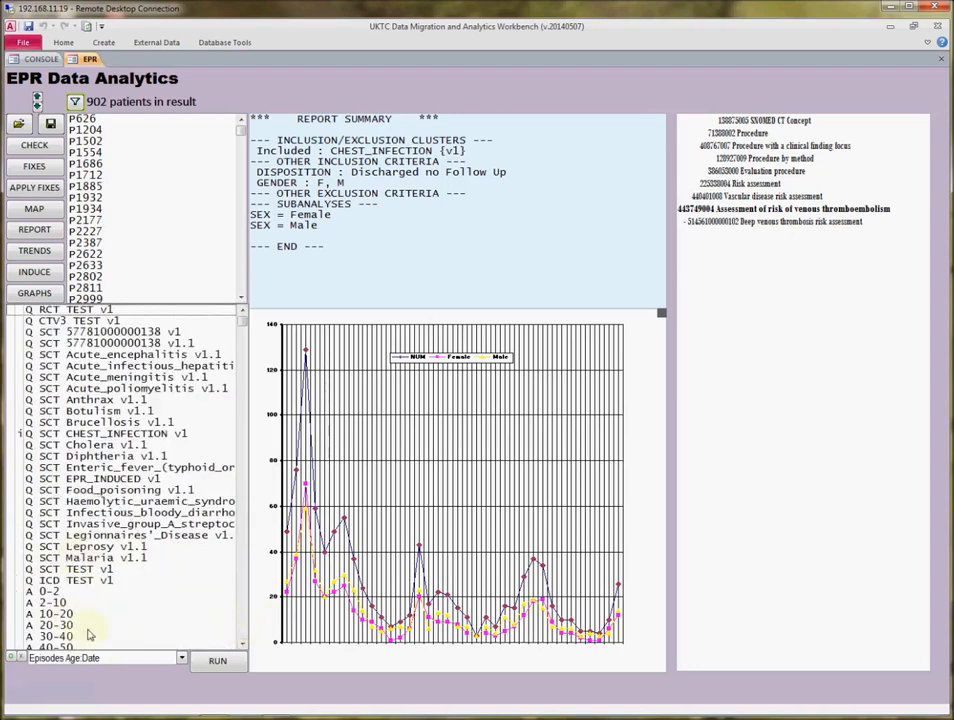
click(21, 658)
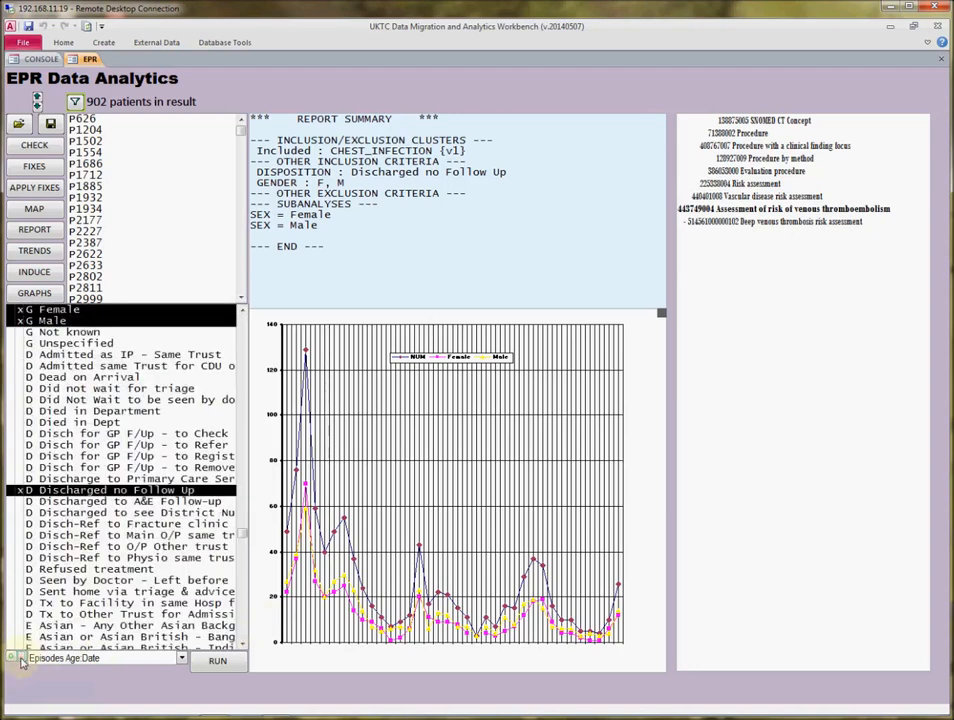
Run the Episodes Age:Date graph for the CHEST_INFECTION v1 cluster only and enlarge the graph pane.
click(243, 327)
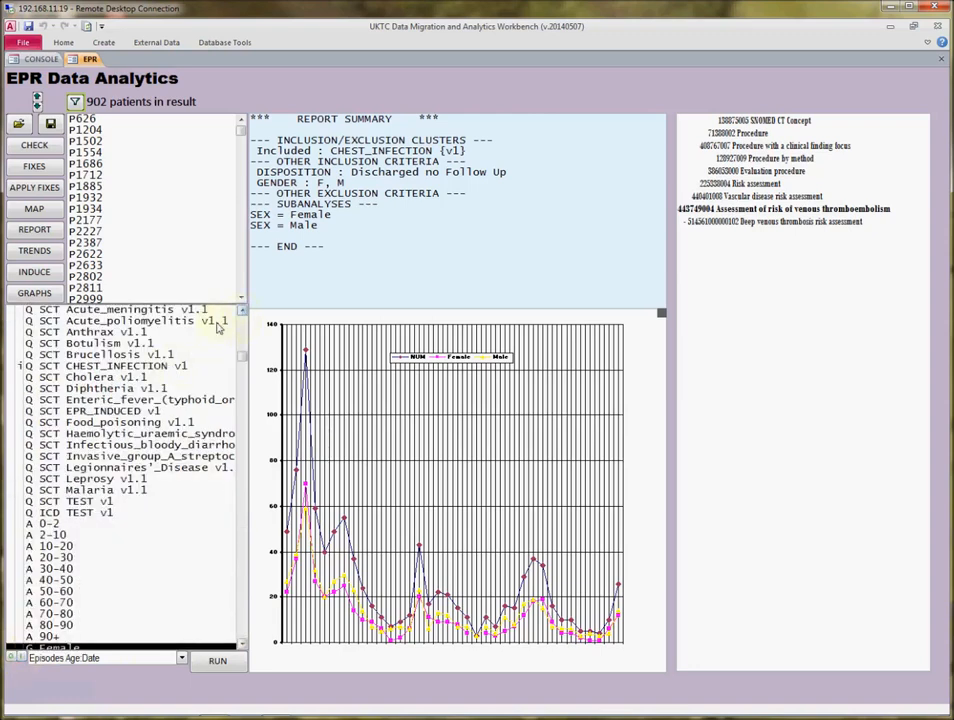
click(152, 367)
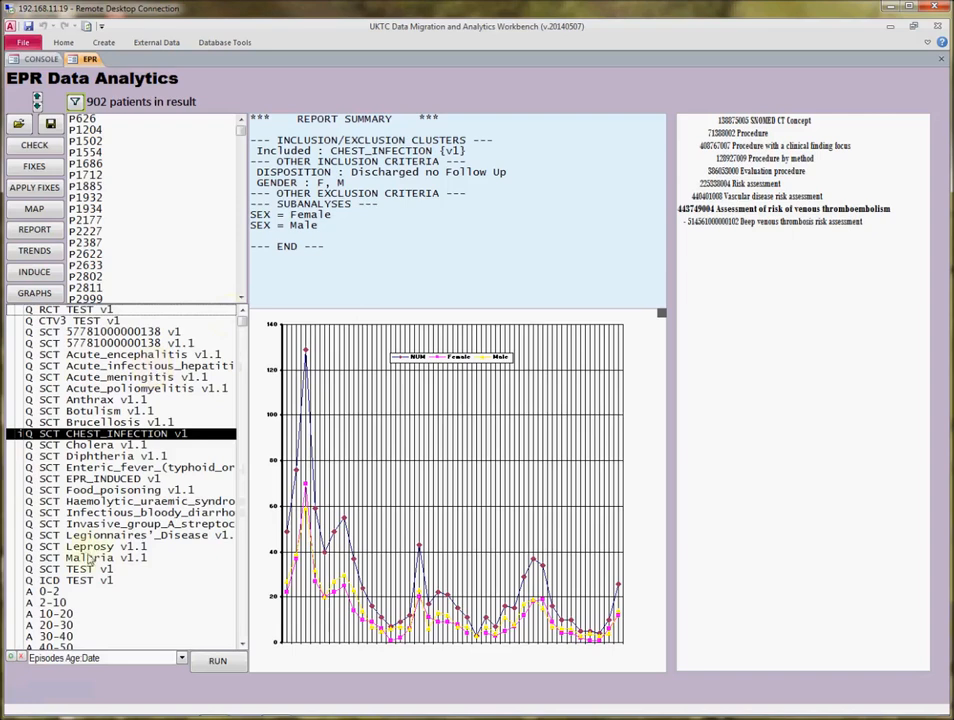
click(206, 664)
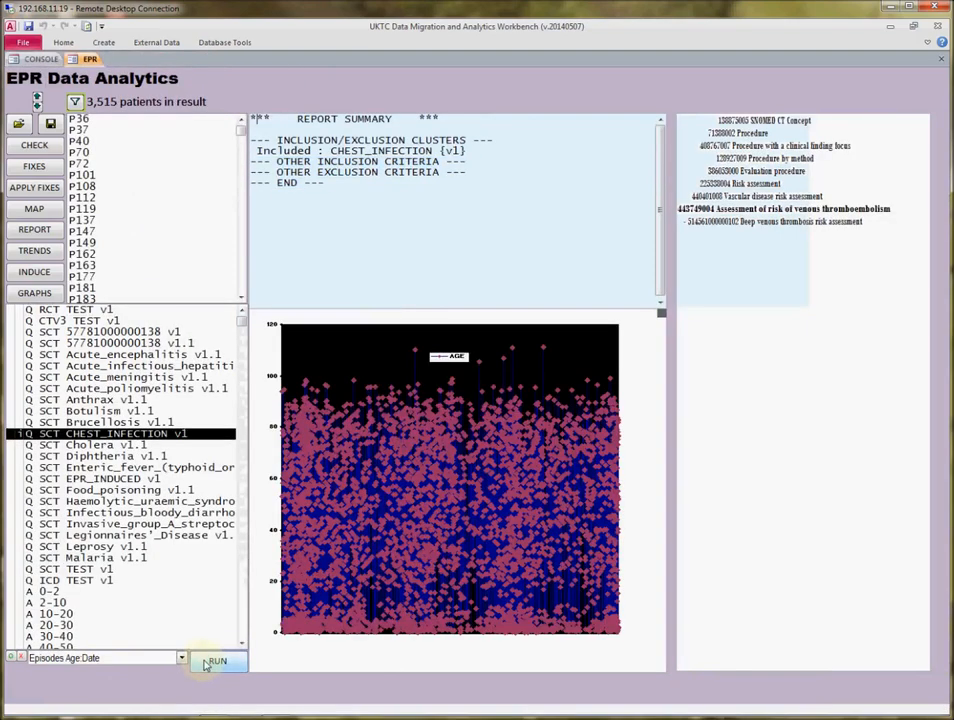
drag(662, 314, 761, 266)
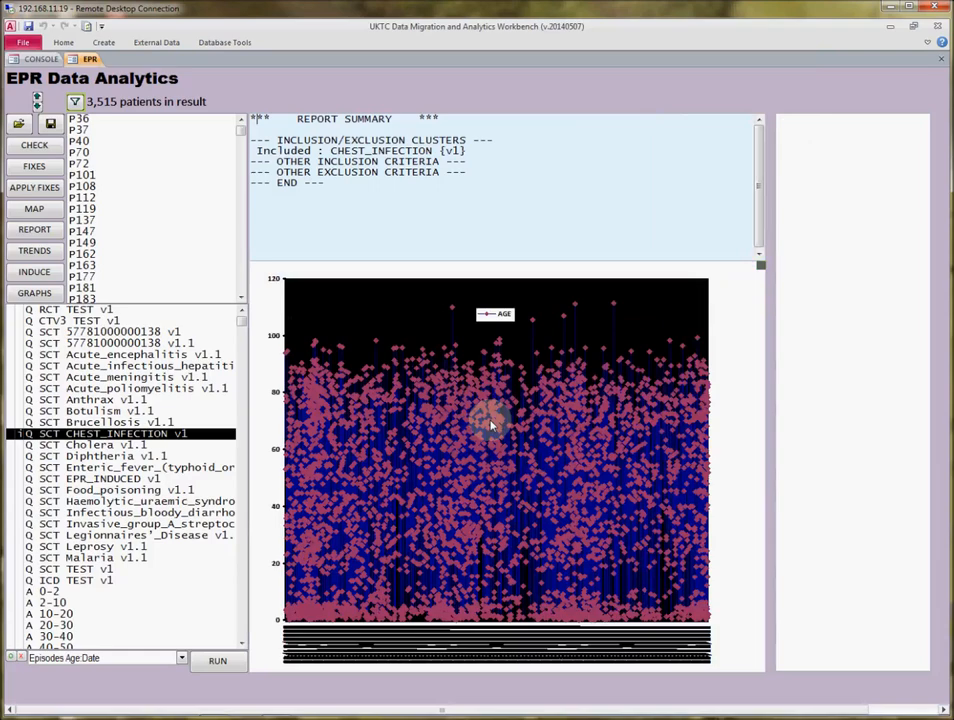
Edit the chart object and change the AGE series to an XY (Scatter) chart with unconnected points.
right_click(490, 425)
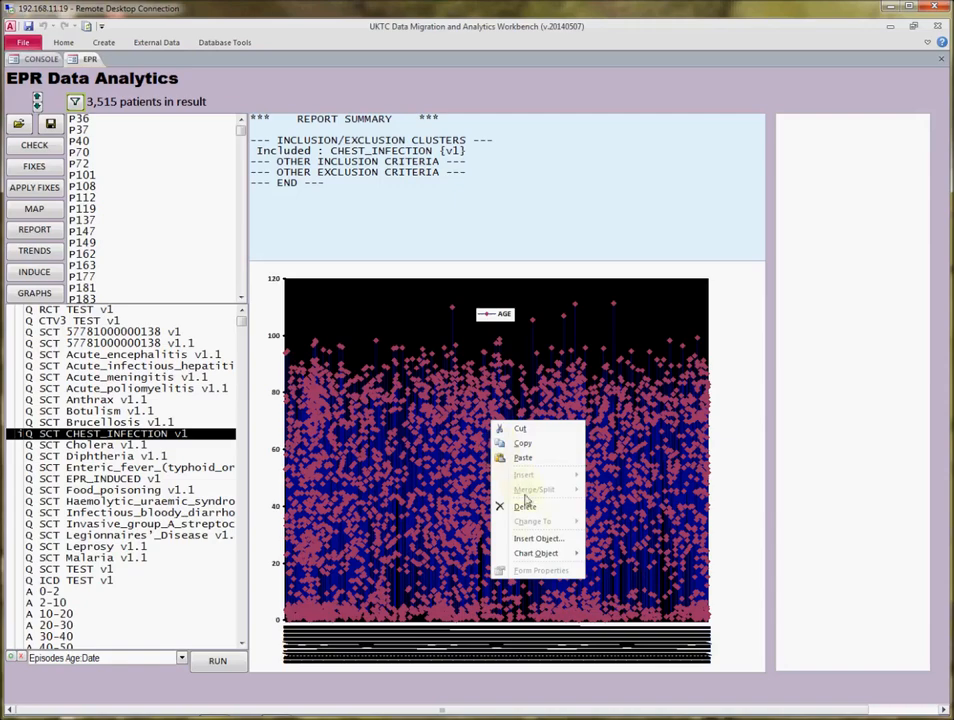
mouse_move(530, 555)
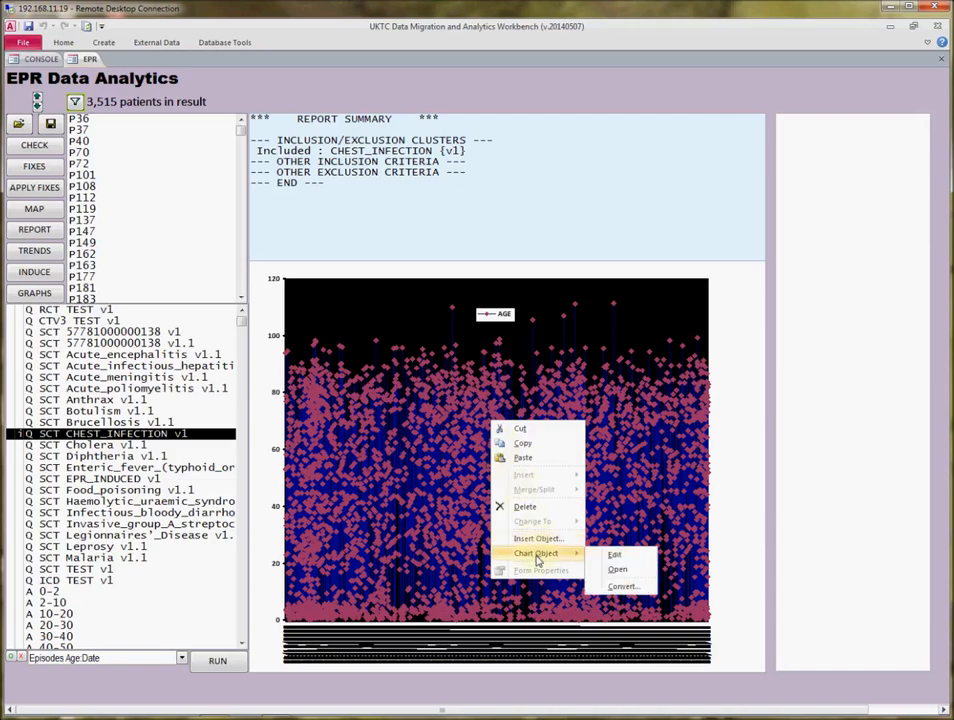
click(613, 556)
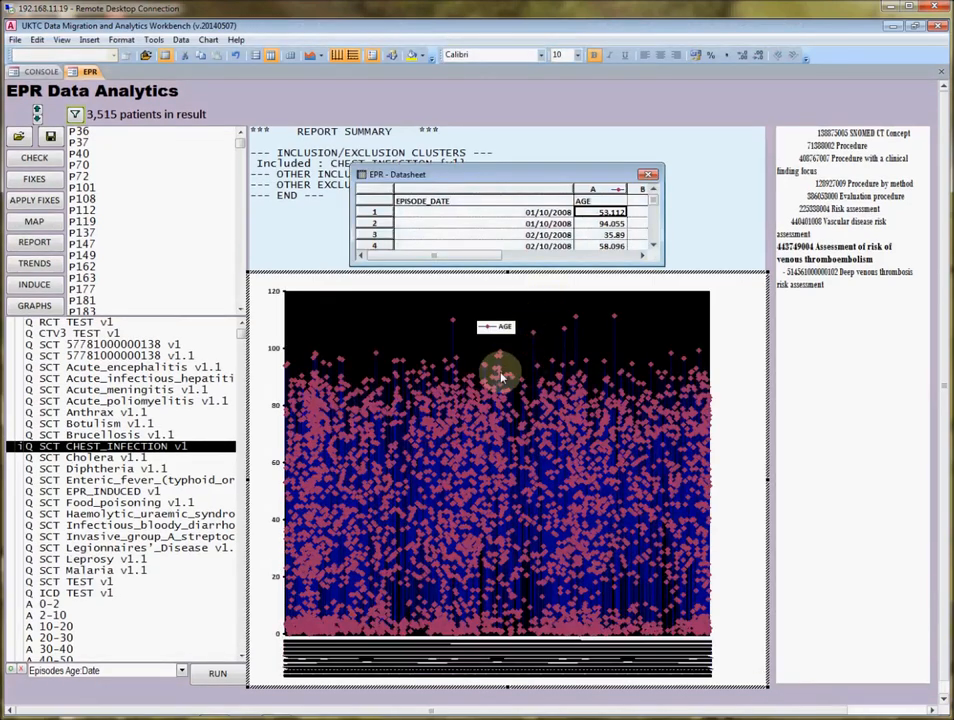
click(538, 342)
right_click(534, 342)
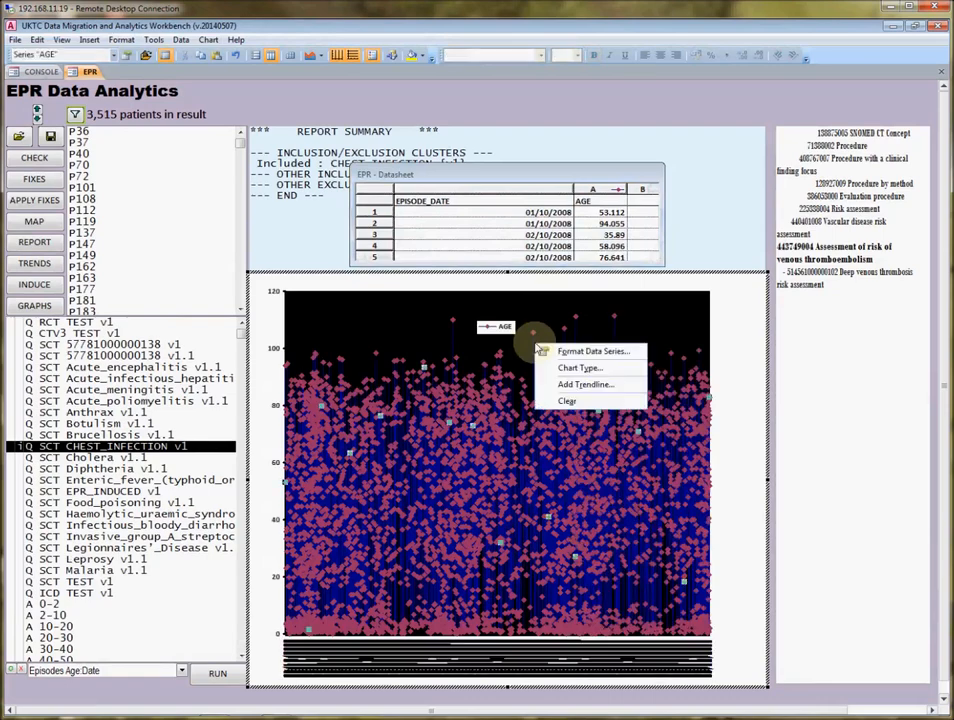
click(578, 368)
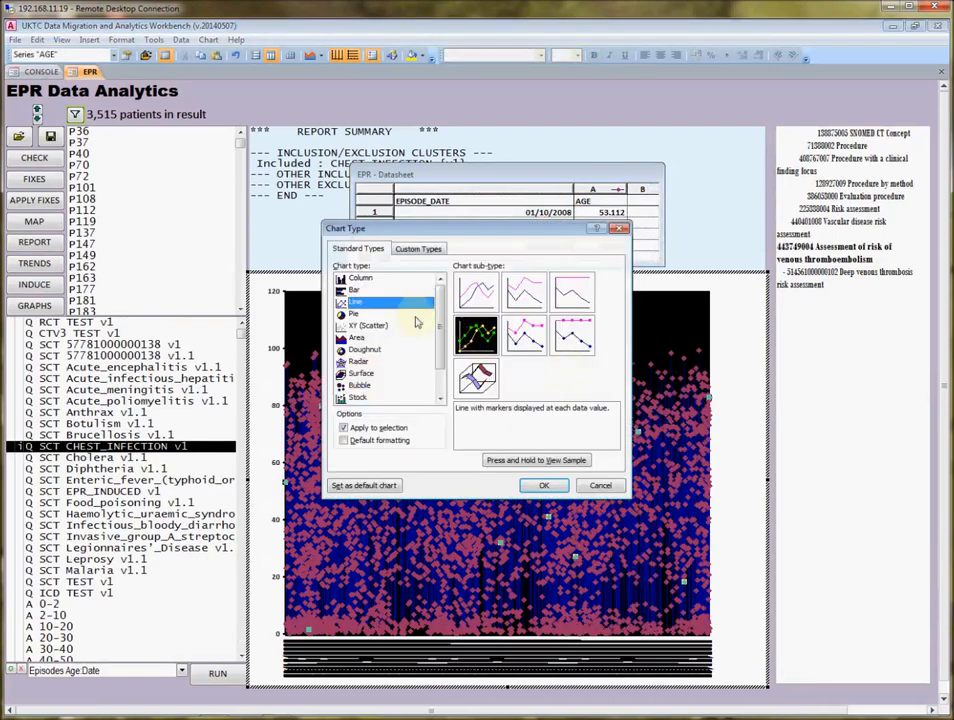
click(366, 326)
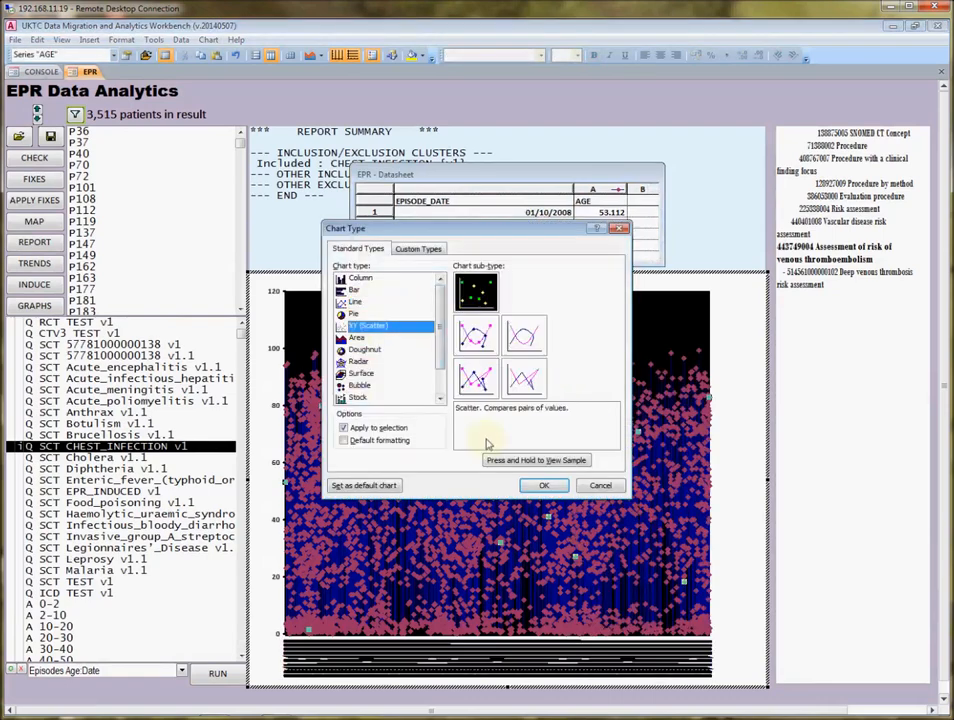
click(544, 485)
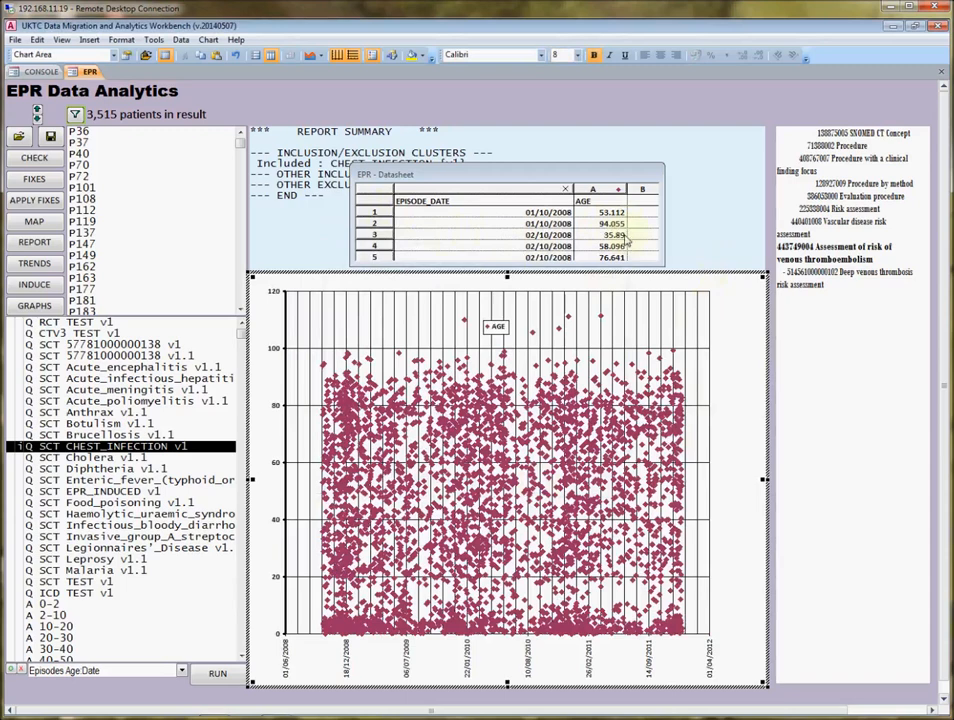
Select all data in the chart's datasheet, close the datasheet and leave chart editing.
click(381, 193)
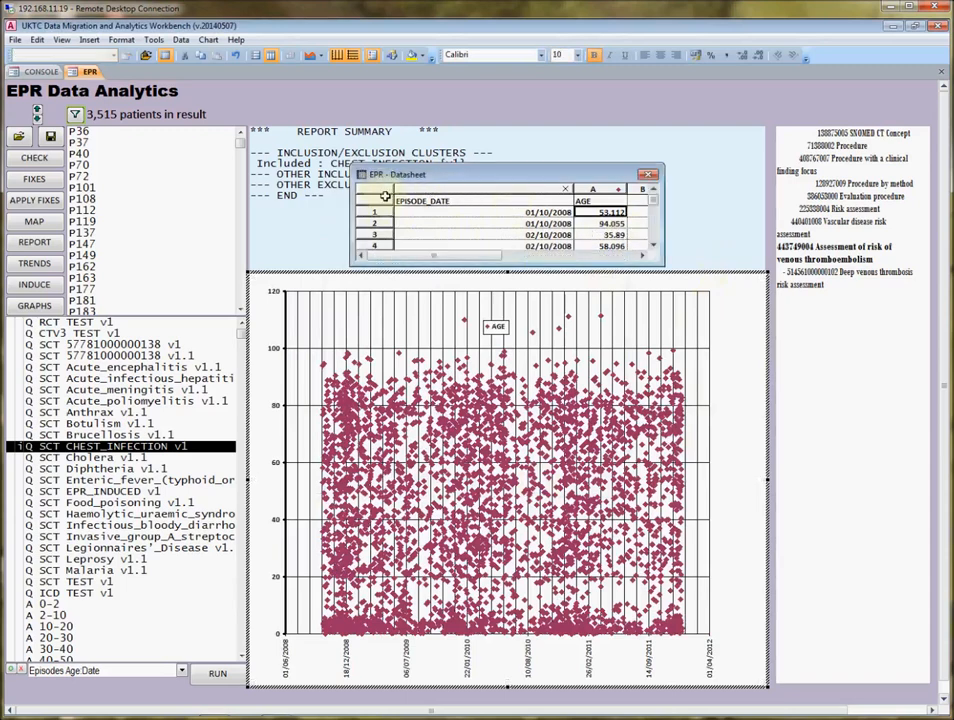
click(386, 190)
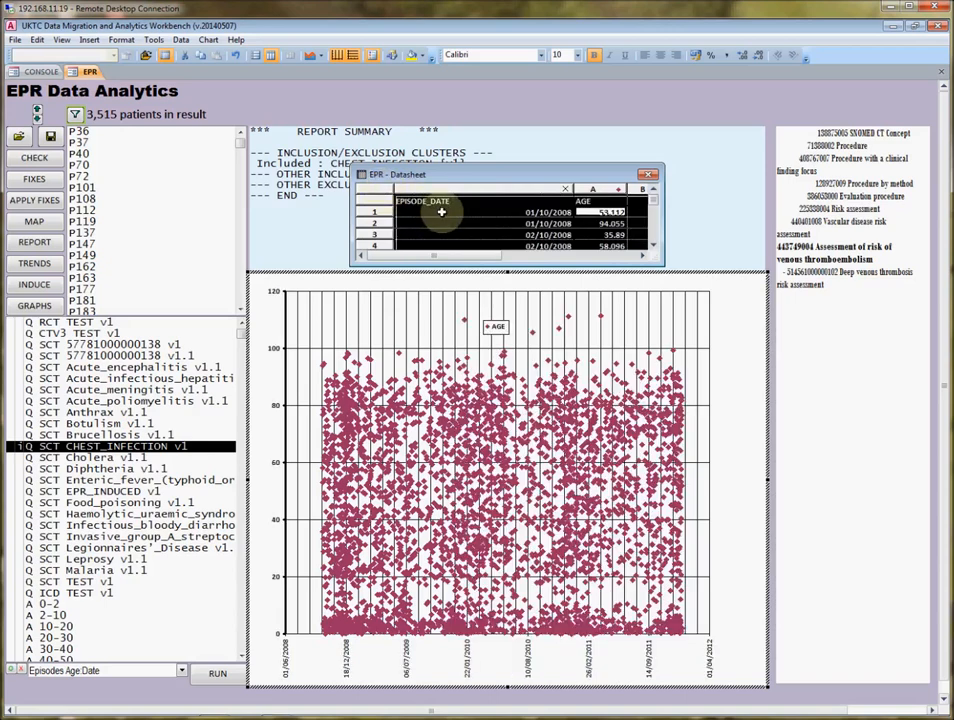
click(651, 177)
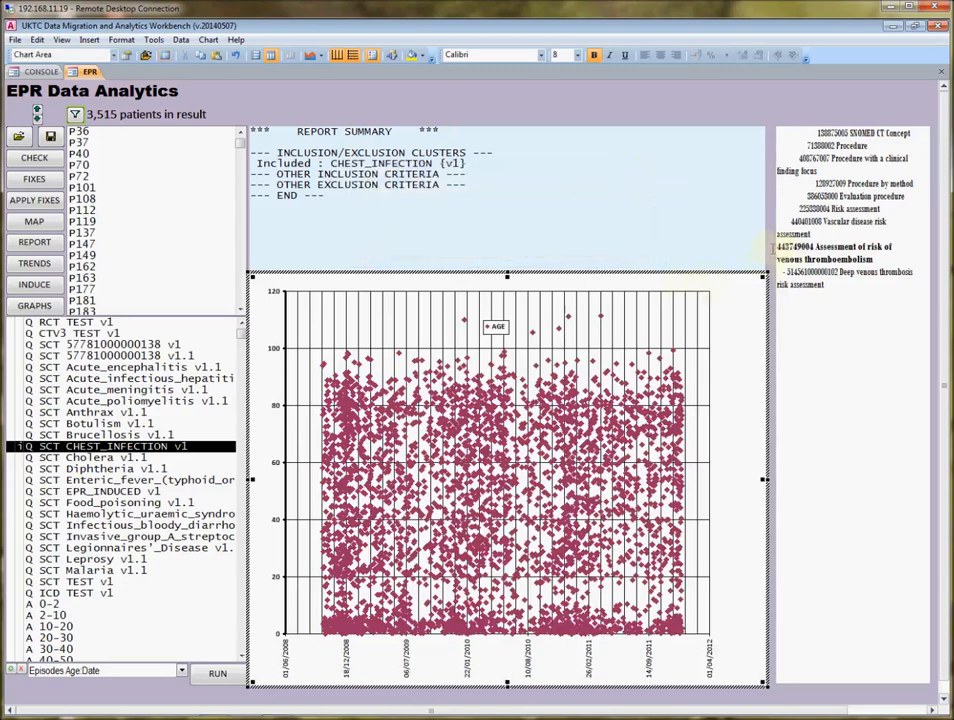
click(770, 253)
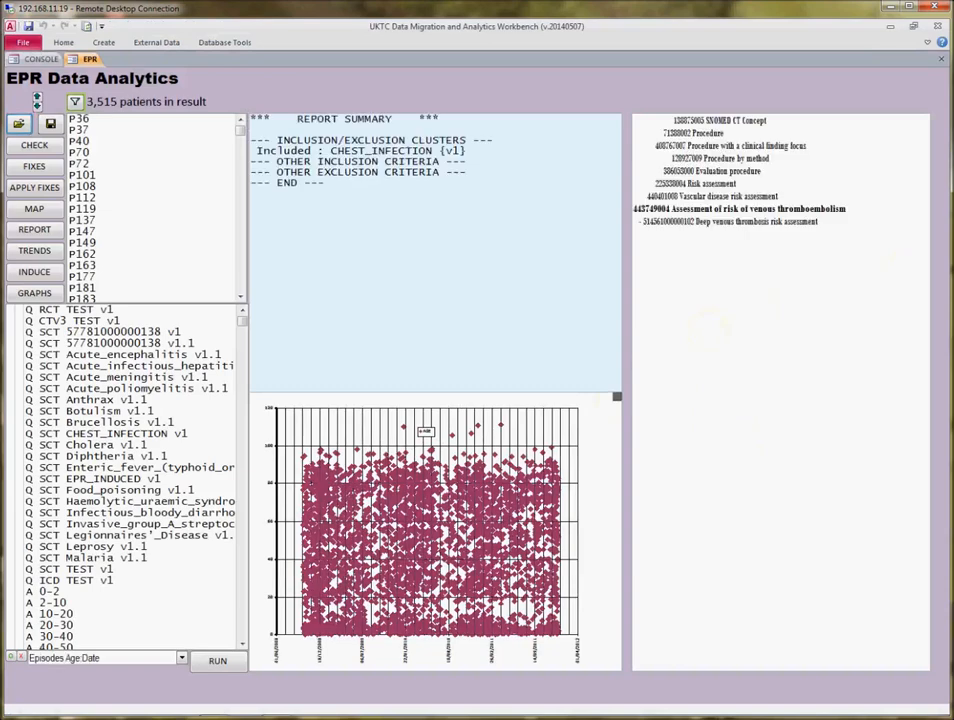
Enlarge the graph pane, include the EPR_INDUCED v1 cluster in the criteria and run the graph.
drag(617, 398, 671, 316)
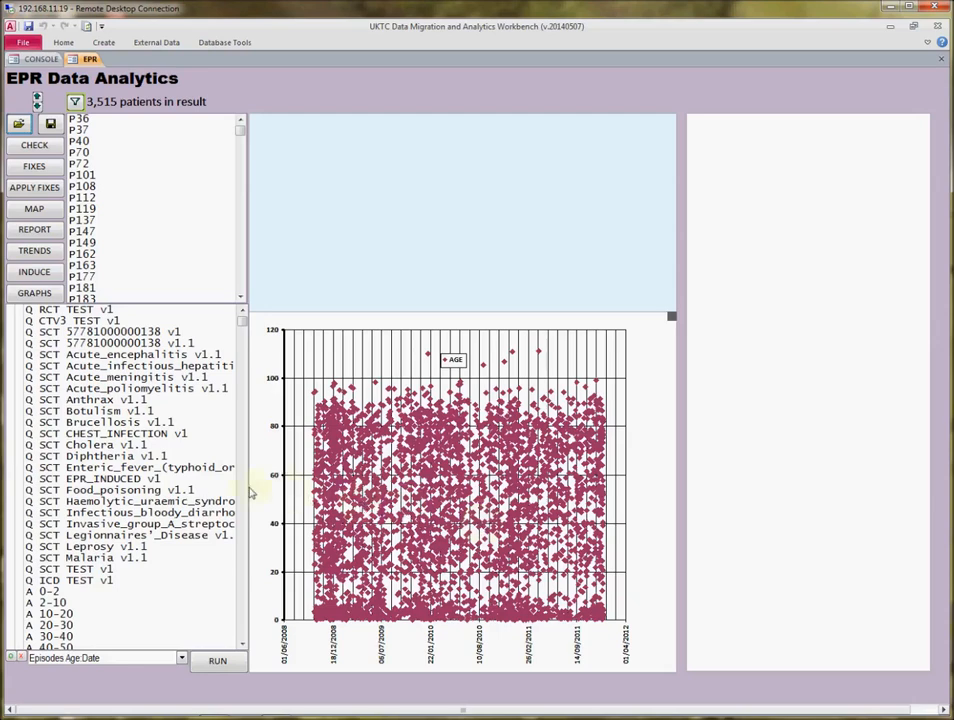
click(113, 480)
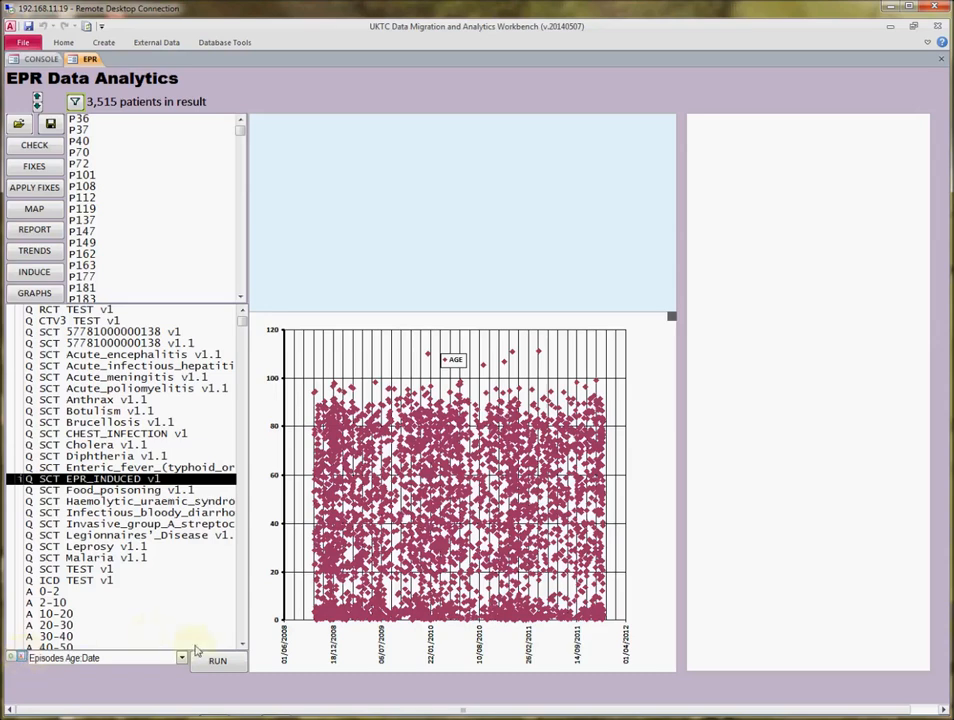
click(226, 664)
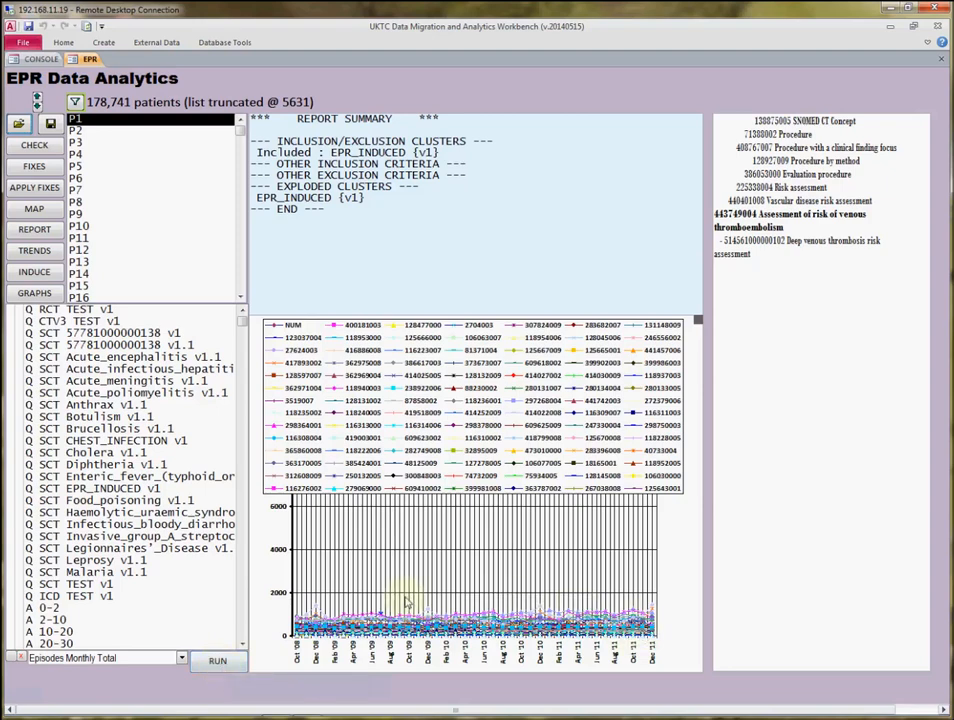
Open the monthly total chart's datasheet and copy all its data into Sheet1 of the Excel workbook, starting at cell A1.
double_click(667, 632)
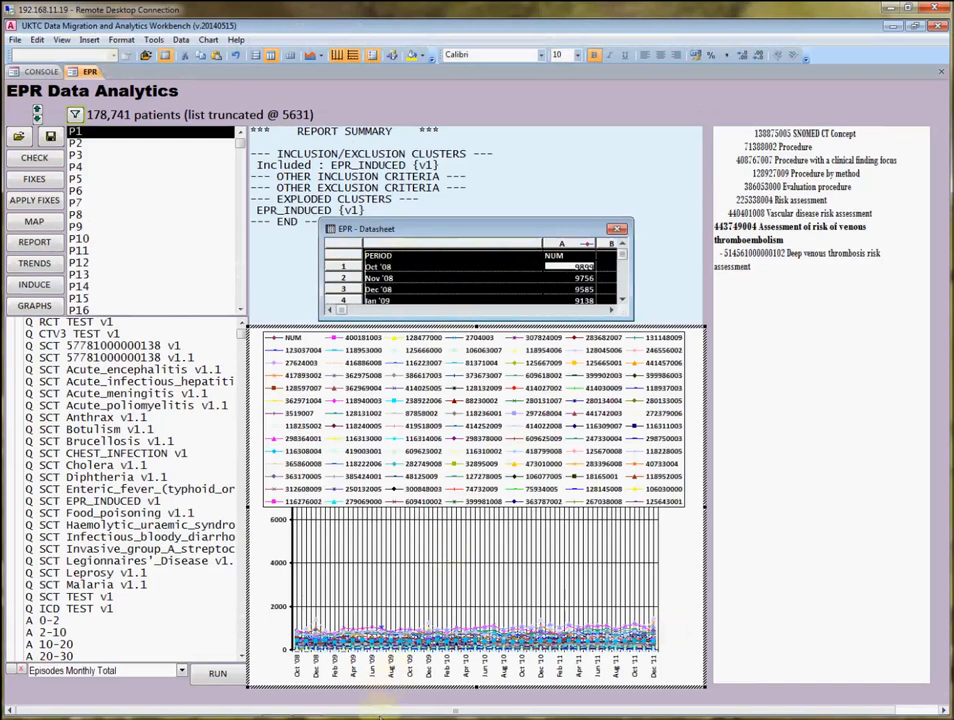
click(307, 706)
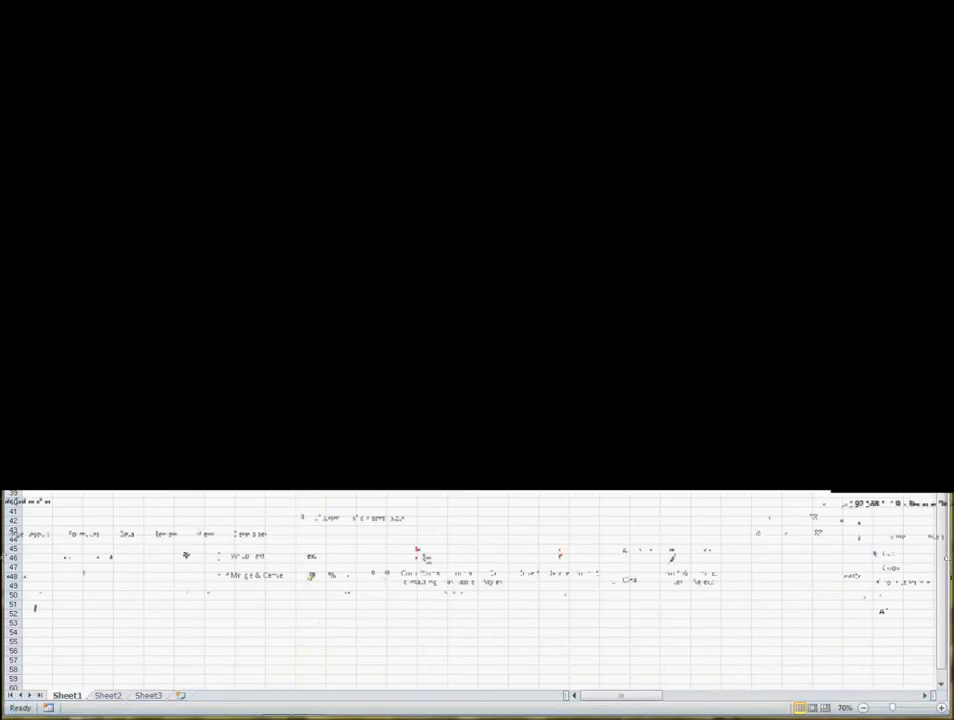
click(33, 141)
key(ctrl+v)
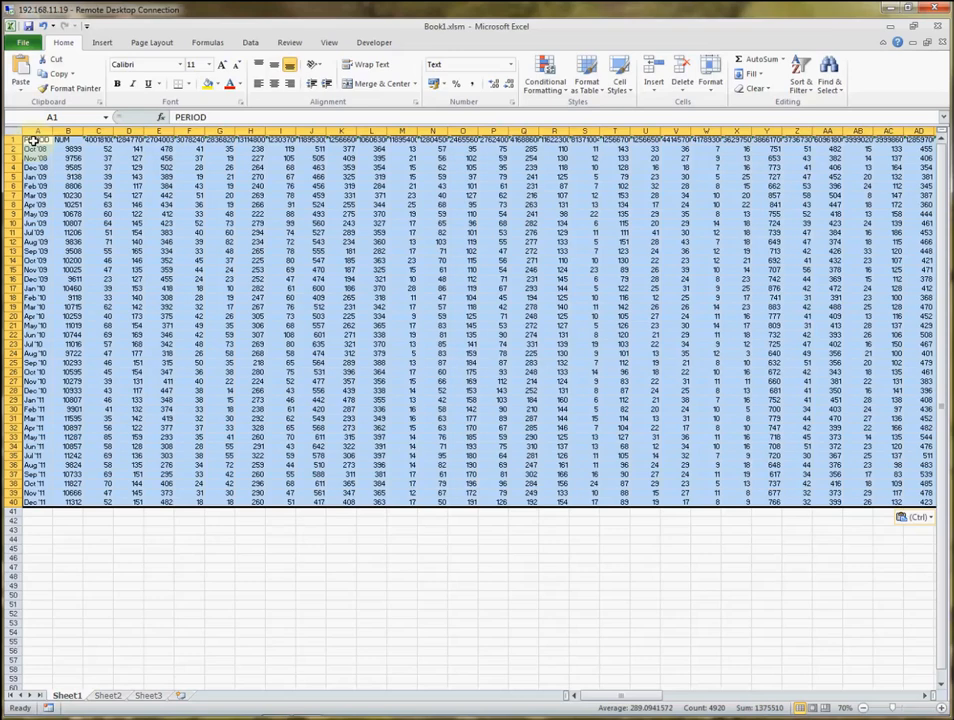
Examine the concept codes that head the columns in row 1 of the pasted data.
click(98, 186)
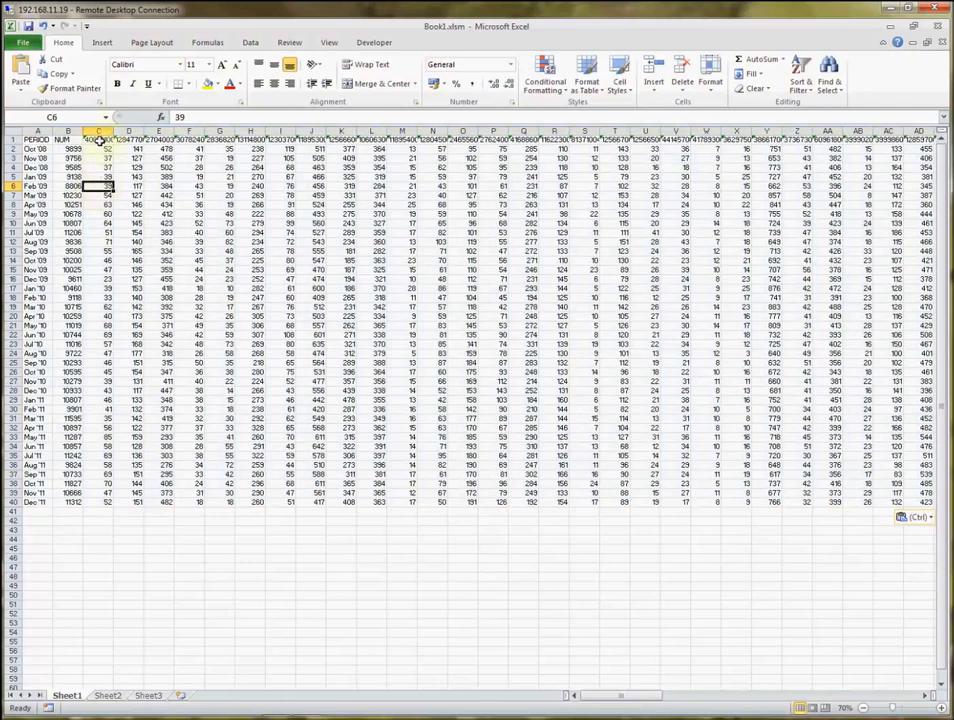
click(98, 140)
click(138, 140)
click(164, 140)
click(196, 140)
click(229, 141)
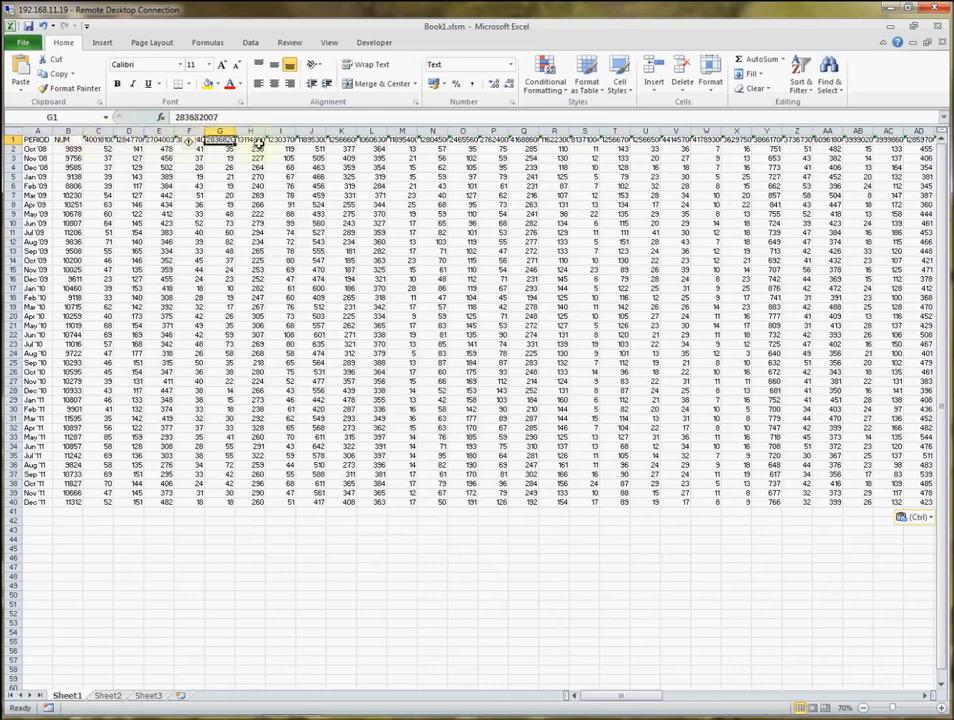
click(255, 142)
click(292, 141)
click(310, 140)
click(343, 141)
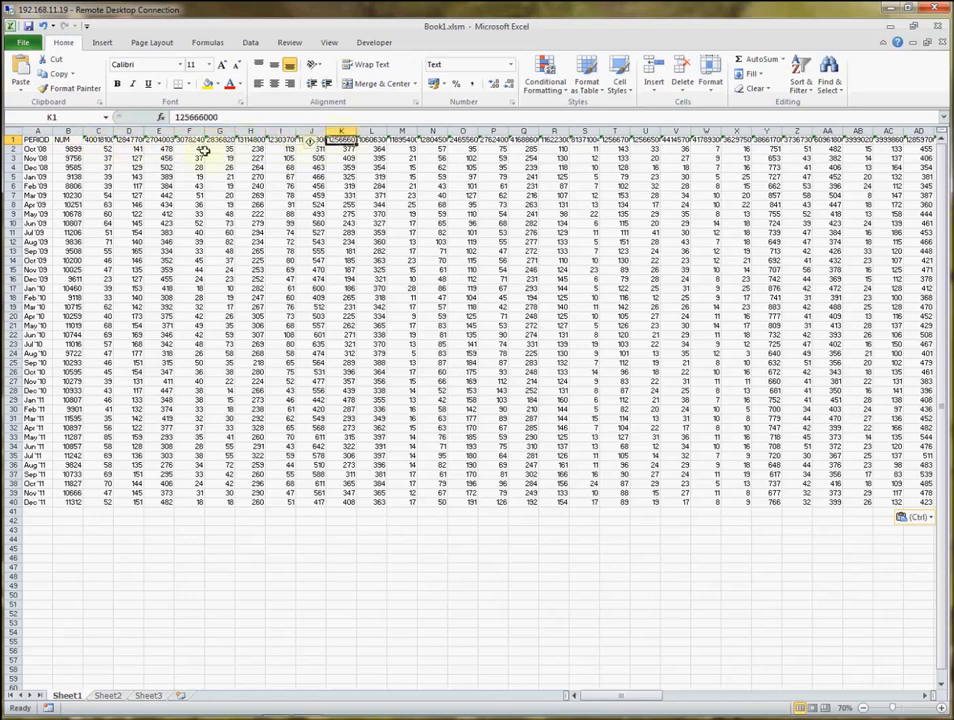
Review the monthly episode counts down the first code column, compare them with their periods, and select the NUM totals column.
click(97, 130)
click(103, 149)
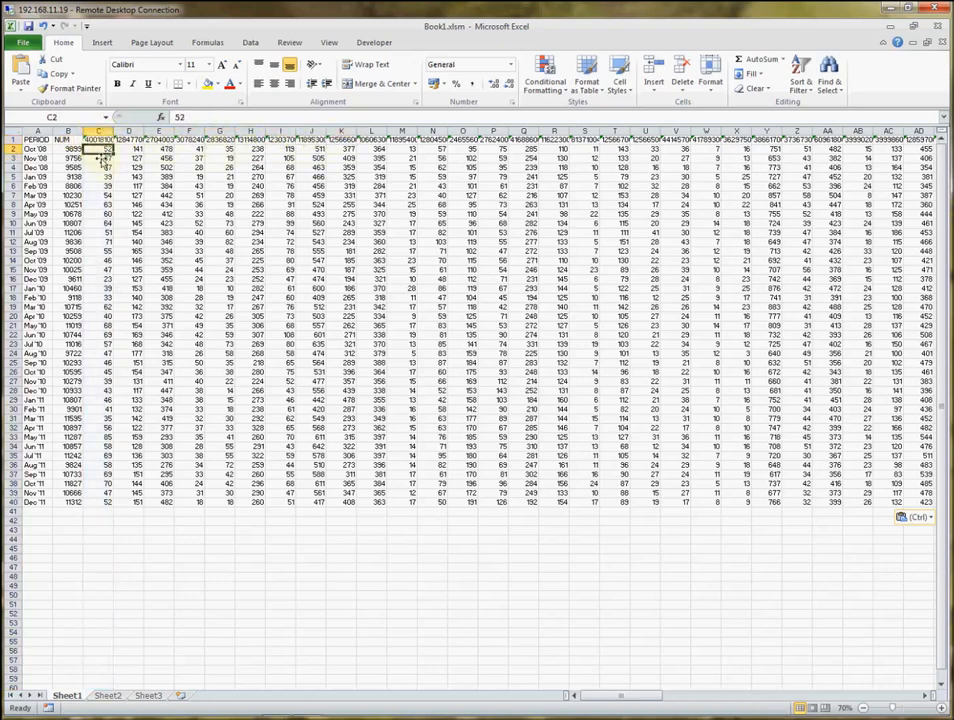
click(102, 167)
click(102, 169)
click(103, 178)
click(32, 176)
click(34, 149)
click(103, 150)
click(104, 167)
click(104, 186)
click(104, 196)
click(104, 214)
click(104, 241)
click(104, 269)
click(104, 297)
click(102, 326)
drag(104, 336, 105, 344)
click(105, 363)
click(104, 391)
click(104, 410)
click(104, 428)
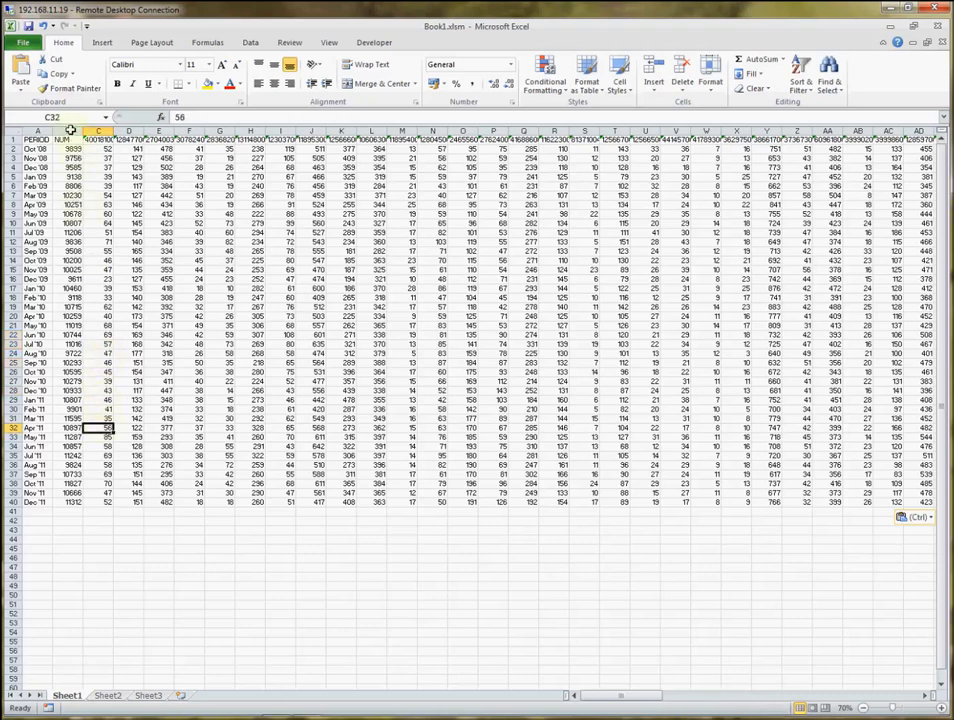
click(67, 132)
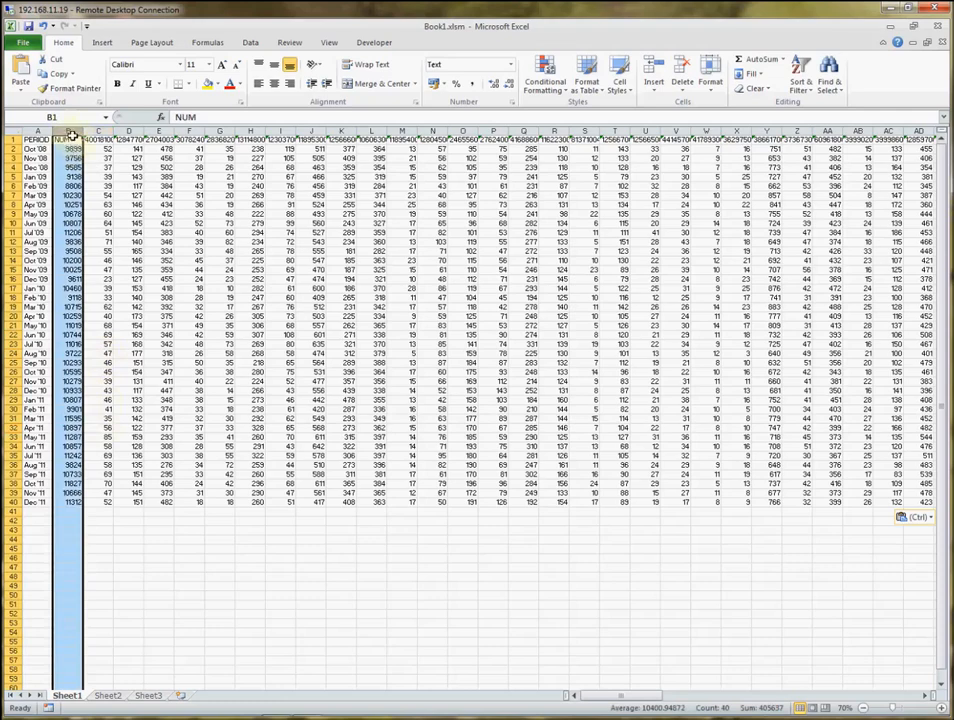
In C42, sum the first code column's counts for Oct '08 through Sep '09 (C2:C13).
click(104, 521)
scroll(104, 521, up, 1)
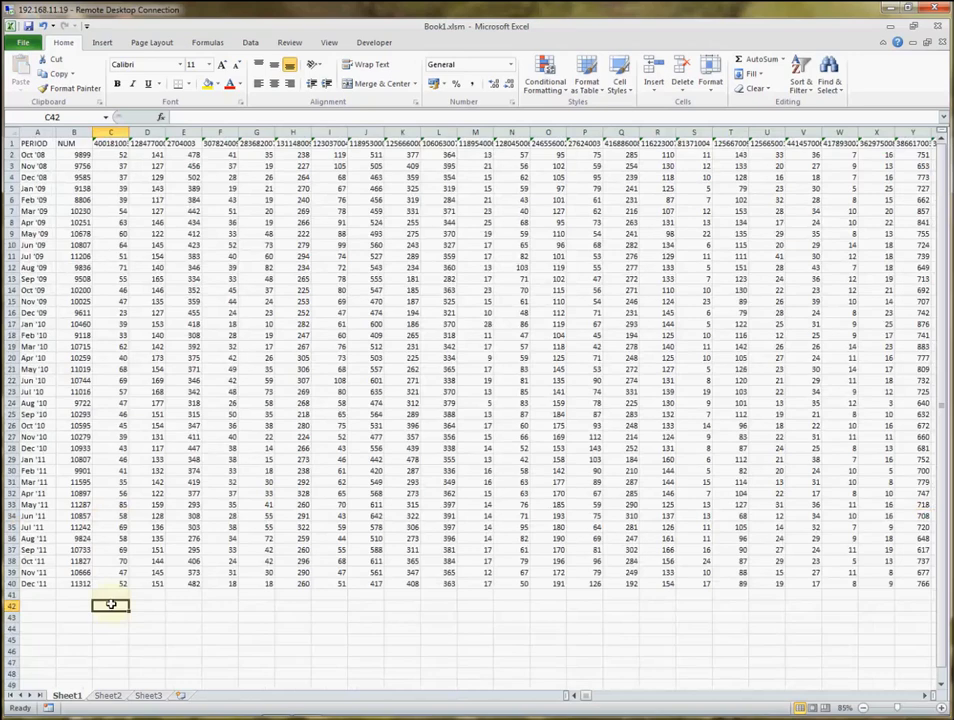
text(=sum()
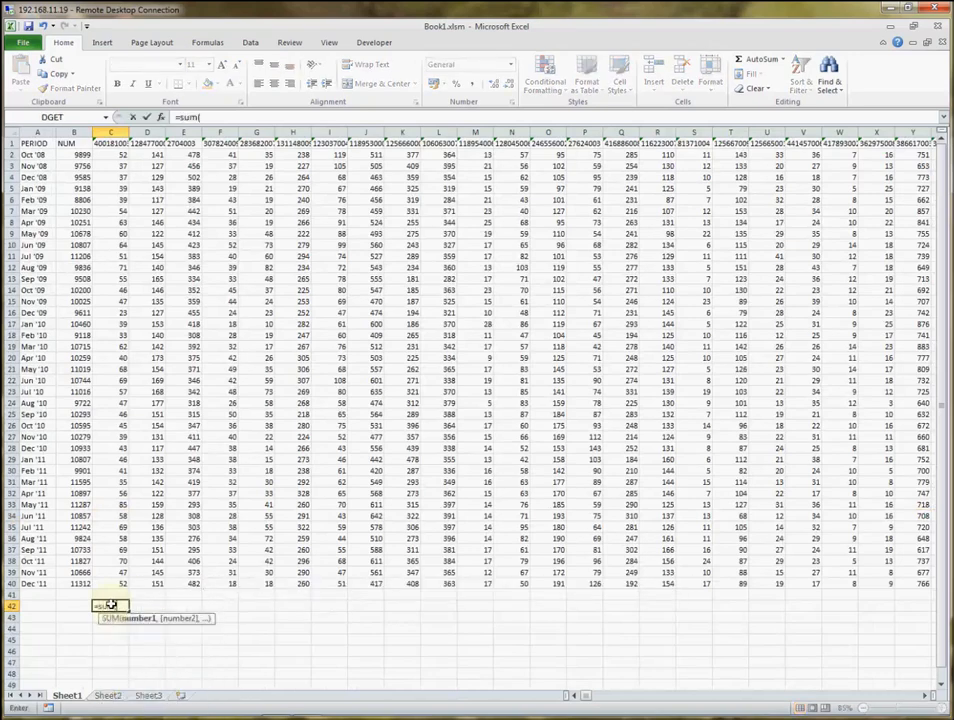
drag(122, 154, 121, 278)
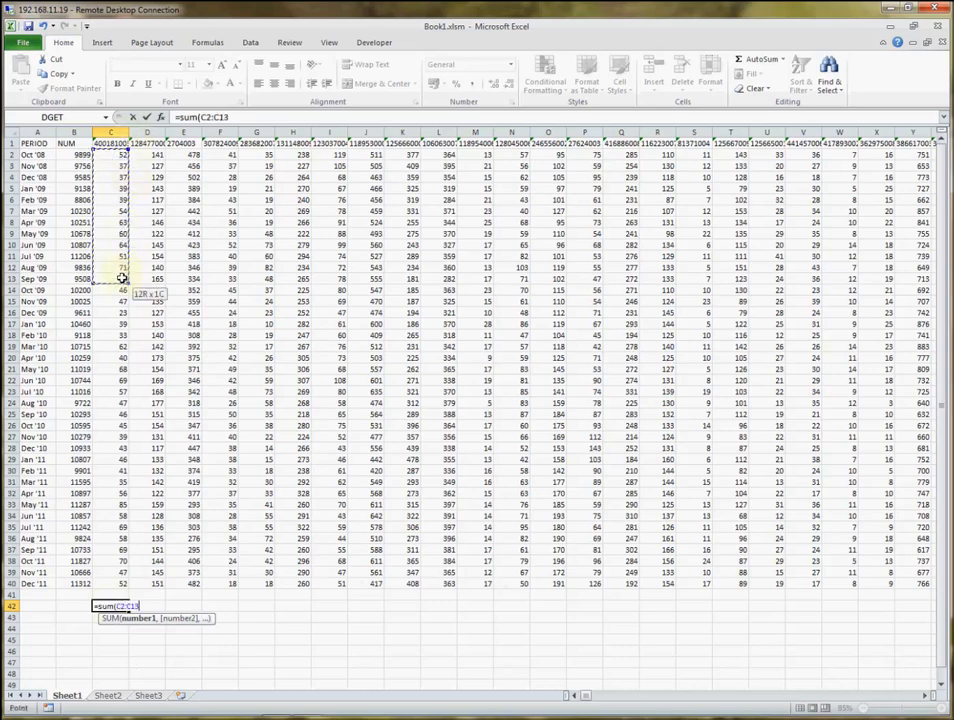
key(Return)
In C43, sum the first code column's counts for Jan '11 through Dec '11 (C29:C40).
text(=sum()
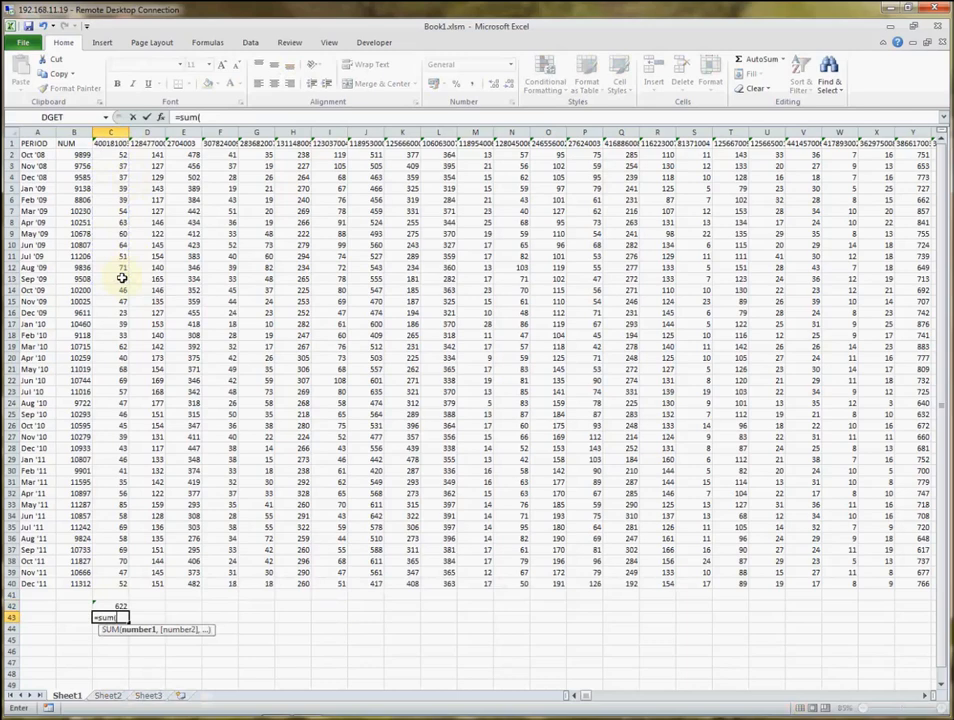
click(120, 459)
drag(120, 459, 113, 588)
key(Return)
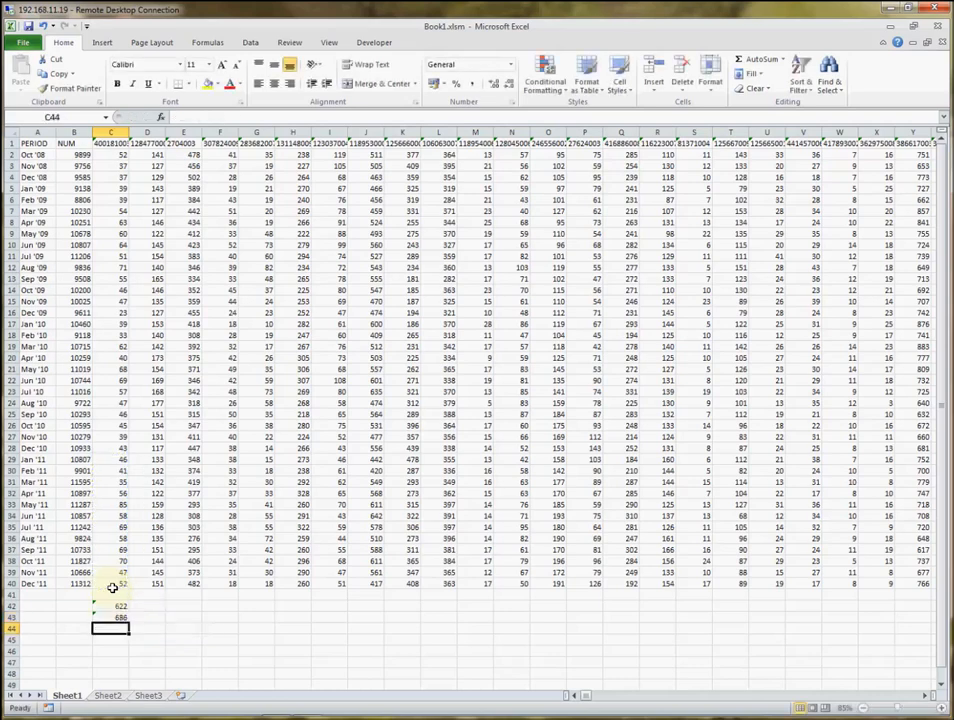
In C44, calculate the difference between the two yearly sums with =C43-C42.
text(=)
key(Up)
text(-)
key(Up)
key(Up)
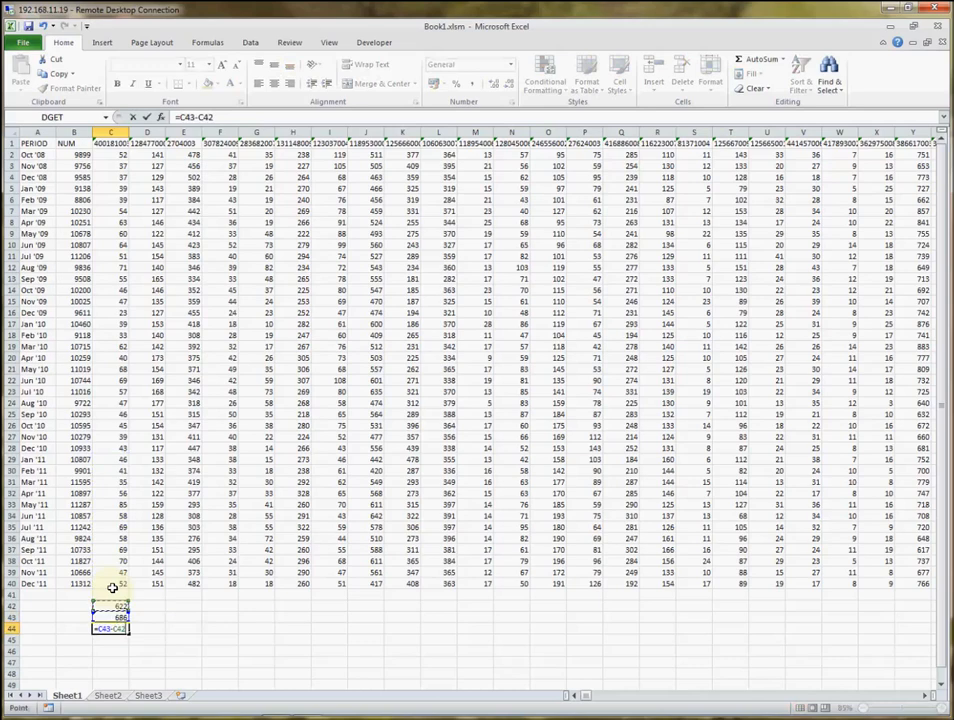
key(Return)
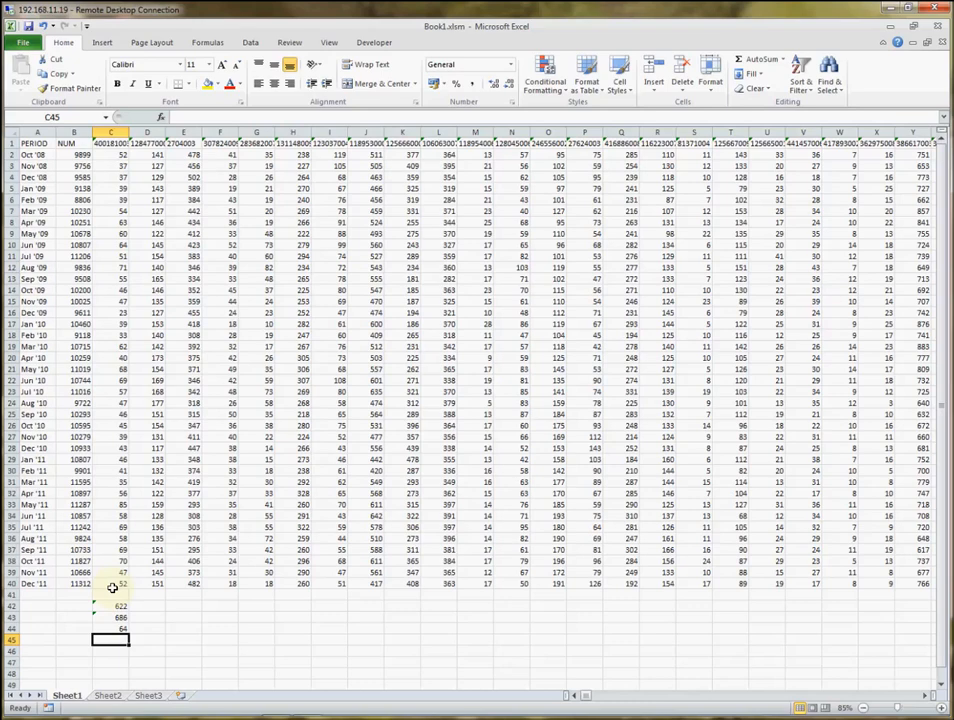
Copy the sum and difference formulas in C42:C44 to B42:B44 under the NUM column.
key(Up)
key(shift+Up)
key(shift+Up)
key(ctrl+c)
key(Left)
key(Up)
key(Up)
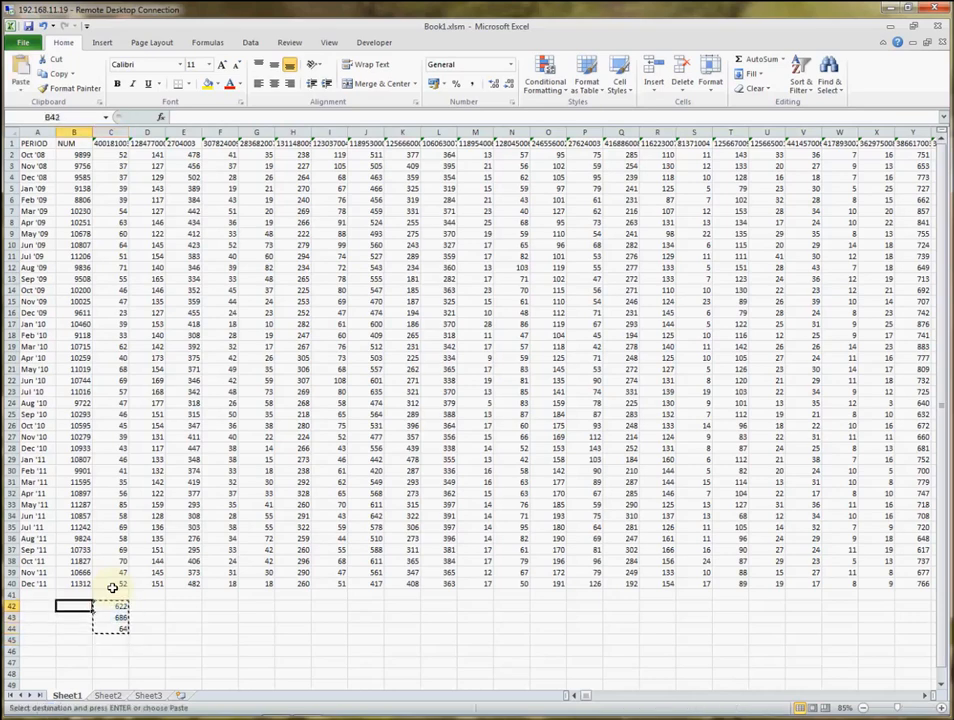
key(ctrl+v)
key(Down)
key(Right)
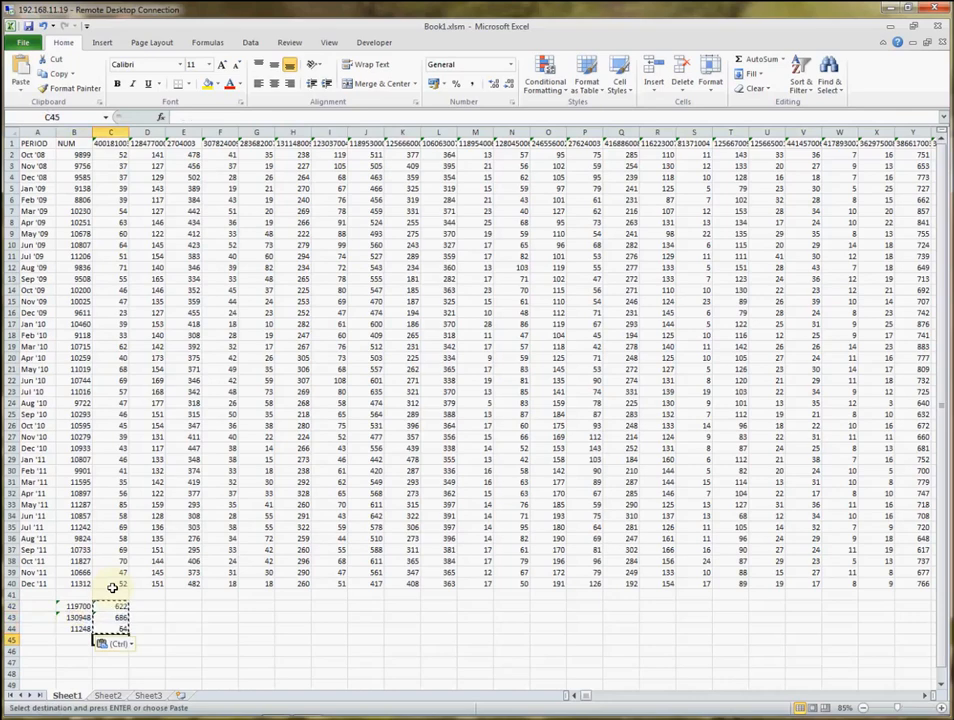
key(Down)
key(Down)
key(Escape)
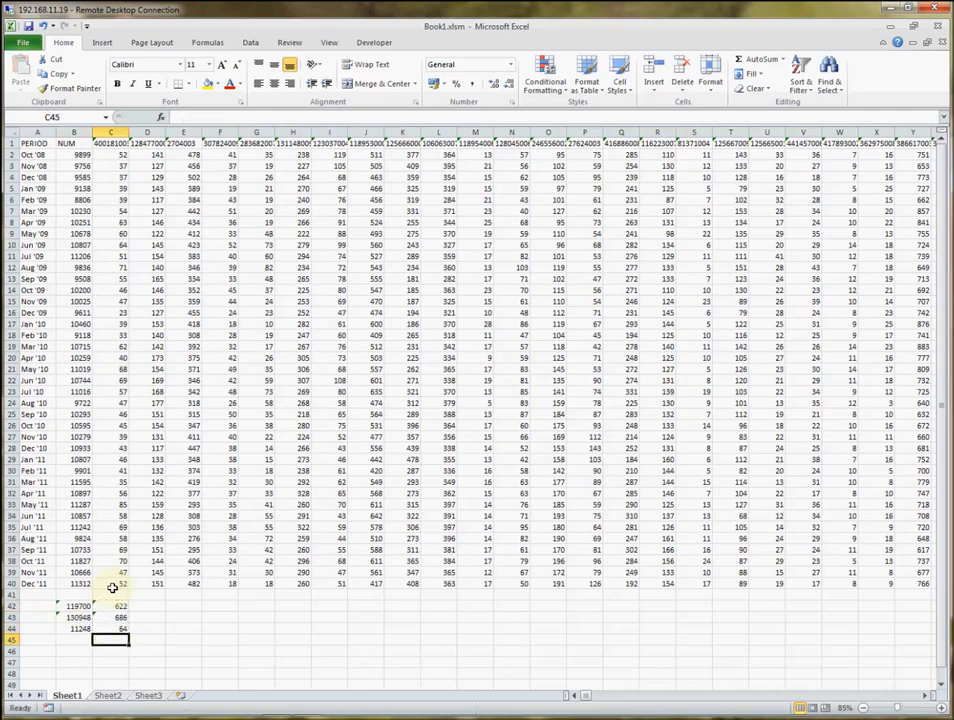
In C45, divide the code's difference by the NUM difference with the column locked, using =C44/$B44.
text(=)
key(Up)
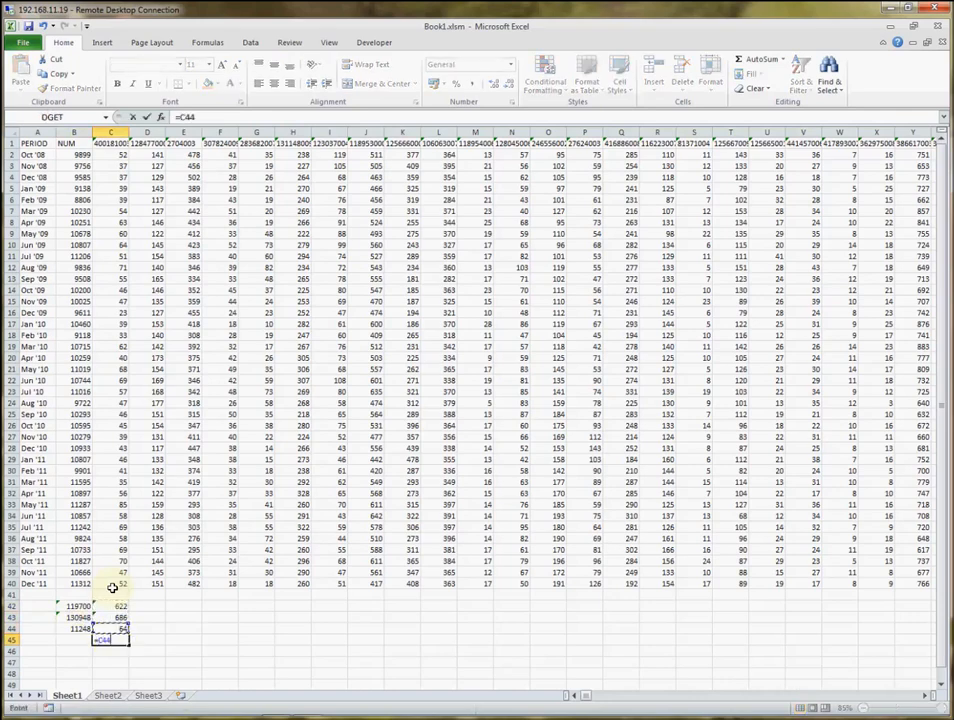
text(/)
click(78, 627)
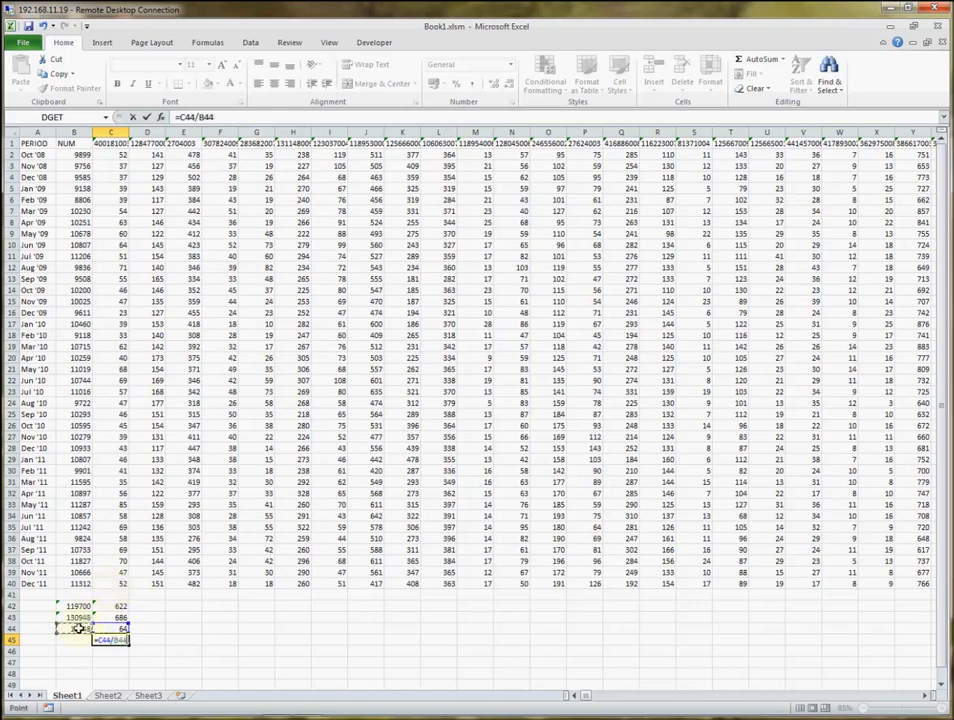
click(199, 117)
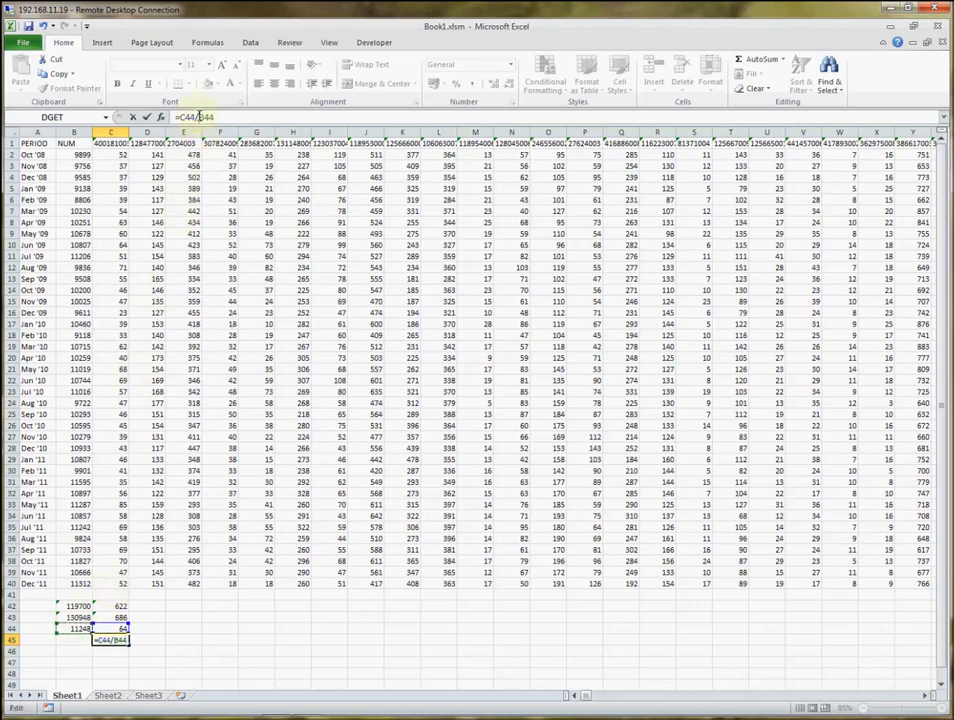
text($)
key(Return)
Copy the formulas in C42:C45 across all the remaining code columns through DS.
key(Up)
key(Up)
key(Up)
key(Up)
key(shift+Down)
key(shift+Down)
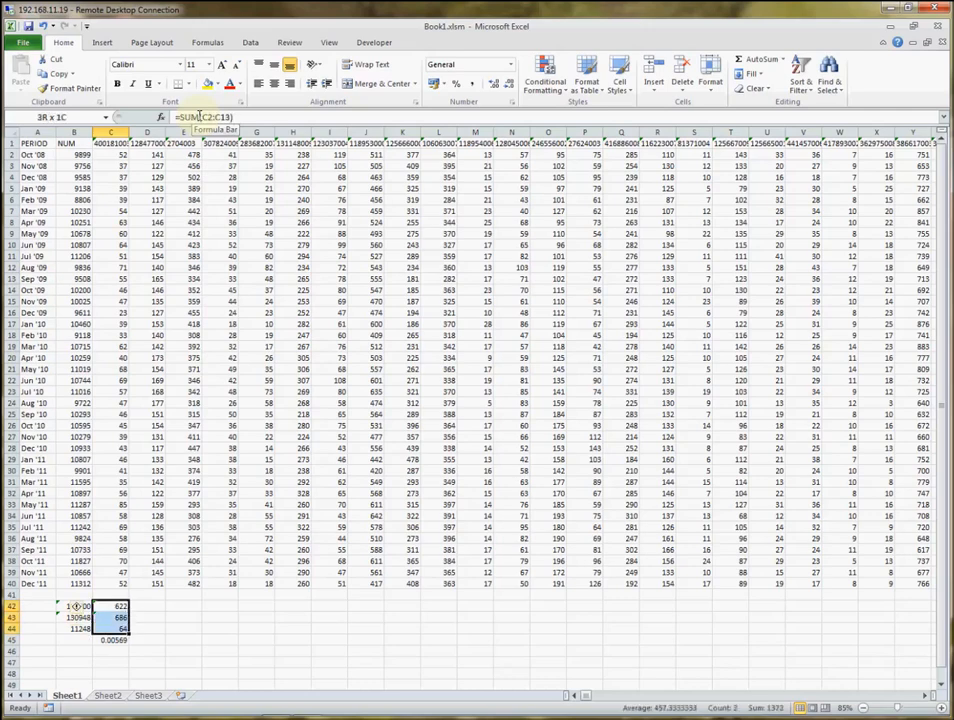
key(shift+Down)
key(ctrl+c)
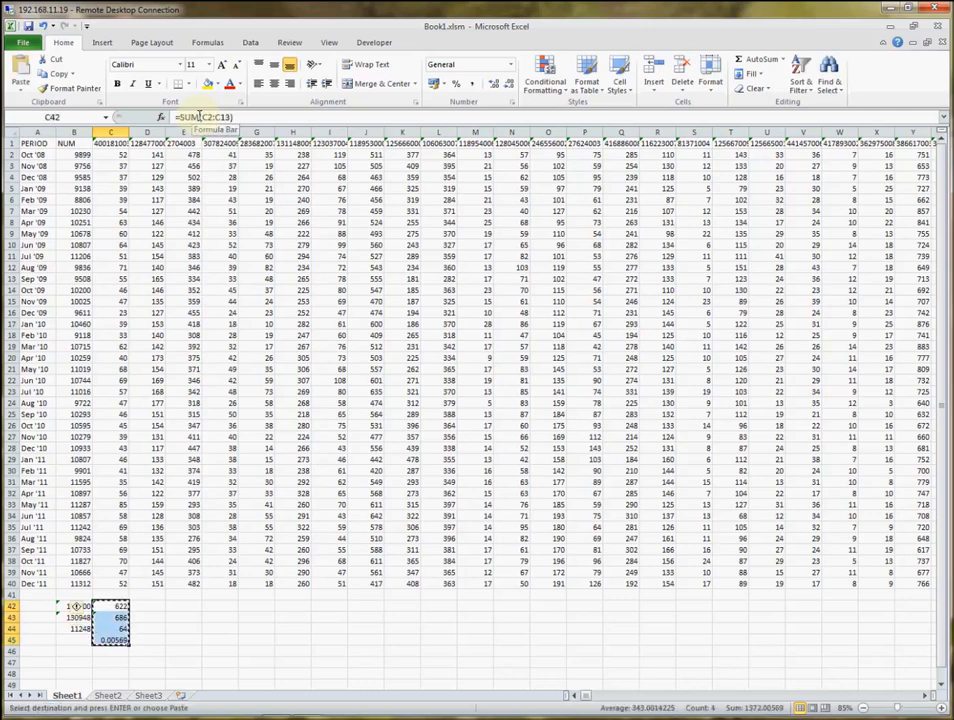
key(ctrl+shift+Right)
key(ctrl+v)
key(Home)
key(Right)
key(Right)
key(Down)
key(Down)
key(Down)
key(Escape)
scroll(203, 60, down, 4)
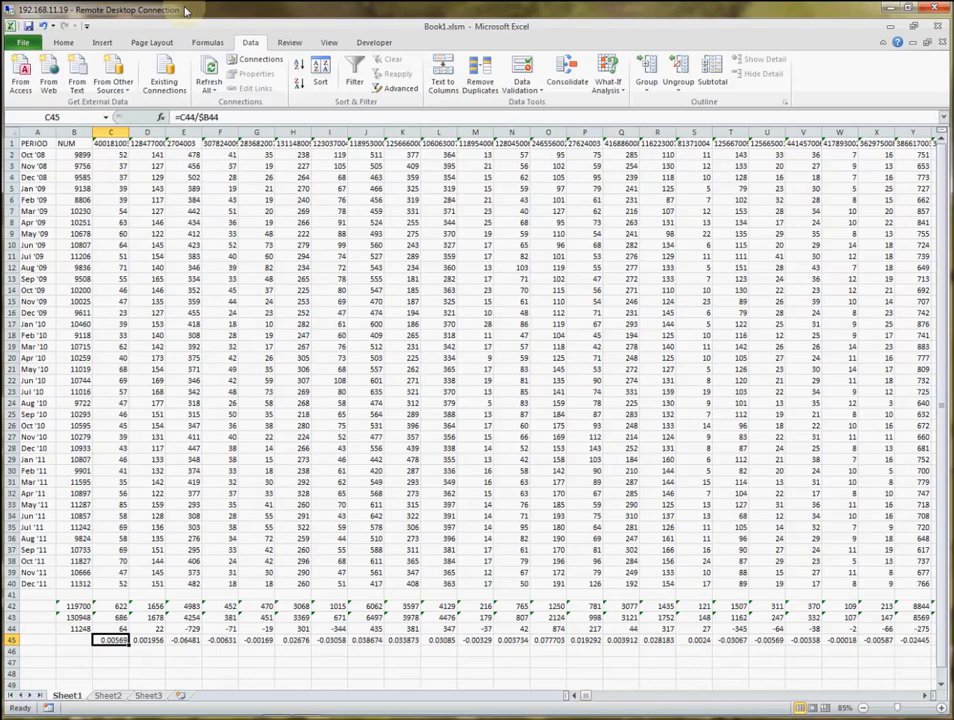
Insert a markers-only scatter chart of the row 45 ratios from C45 through DS45 and enlarge it.
key(ctrl+shift+Right)
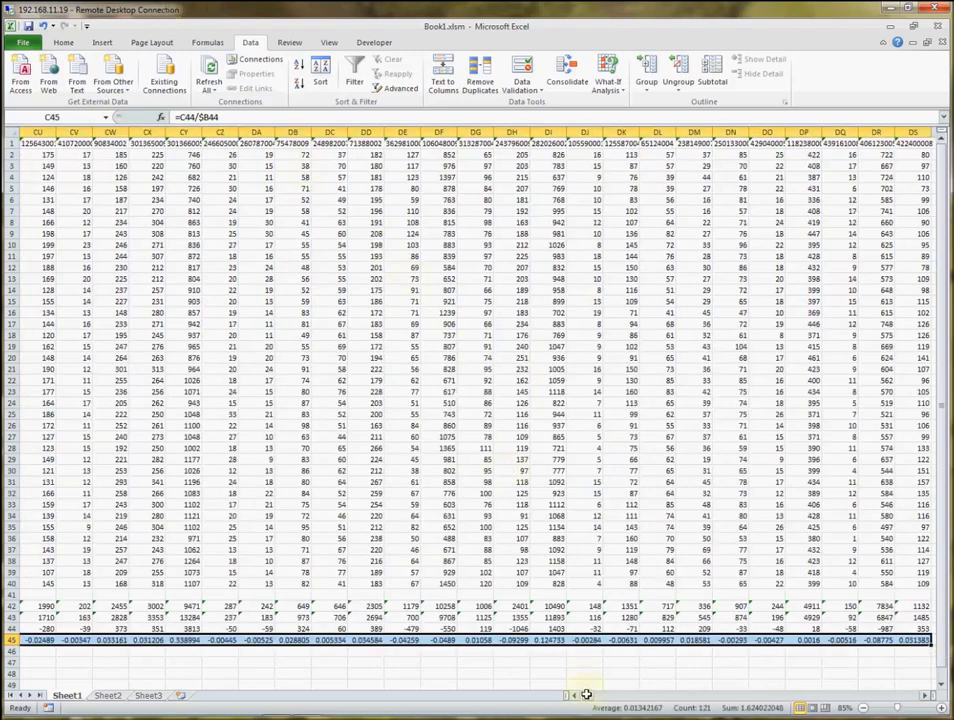
drag(590, 697, 576, 698)
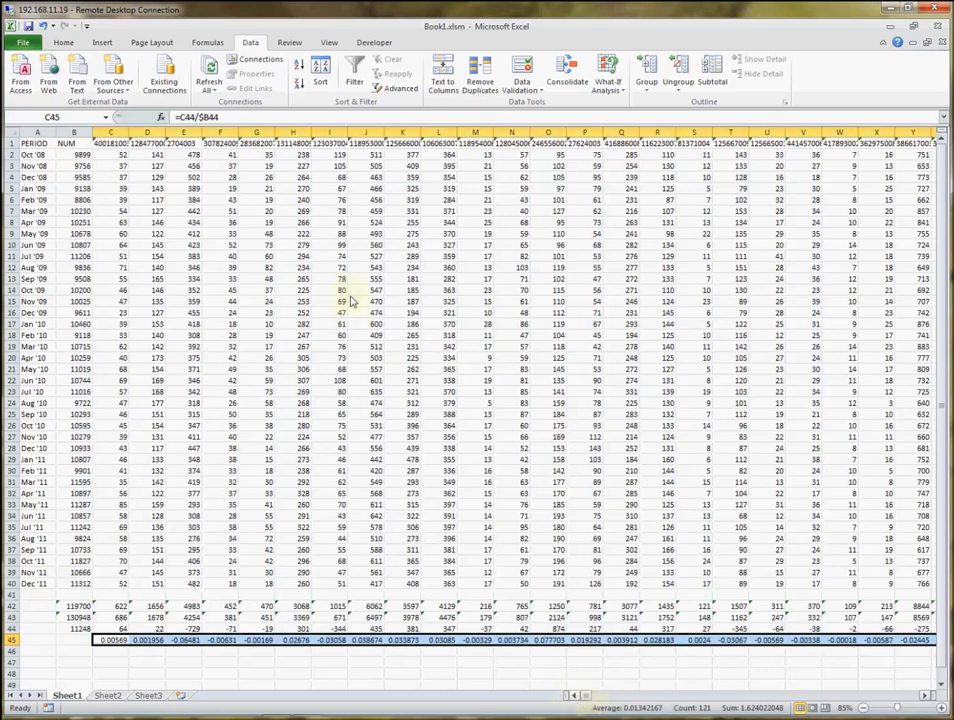
click(102, 42)
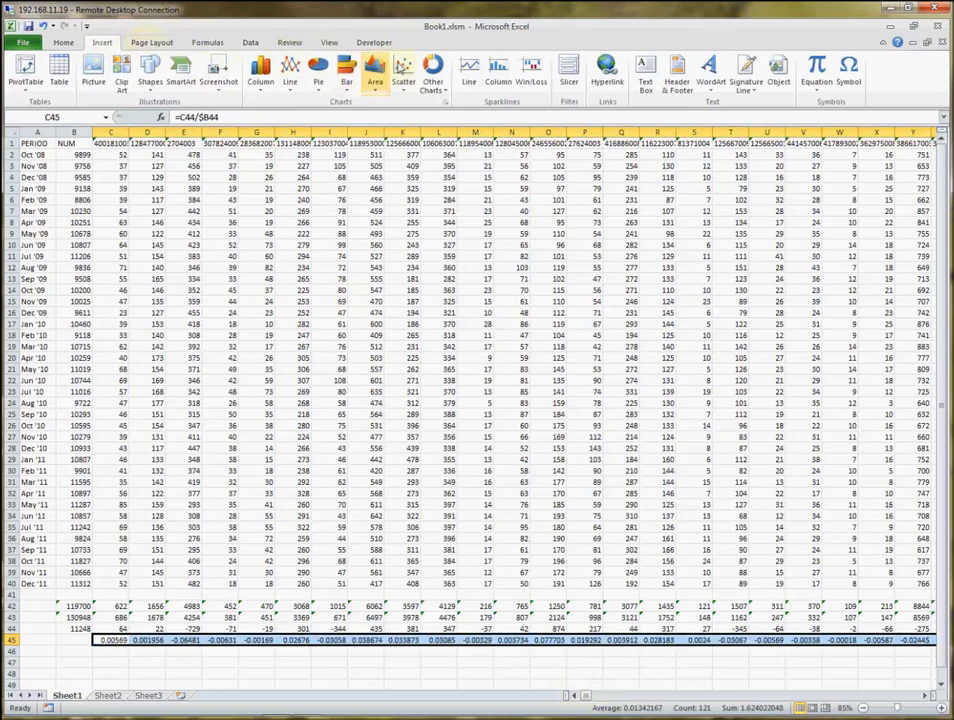
click(402, 70)
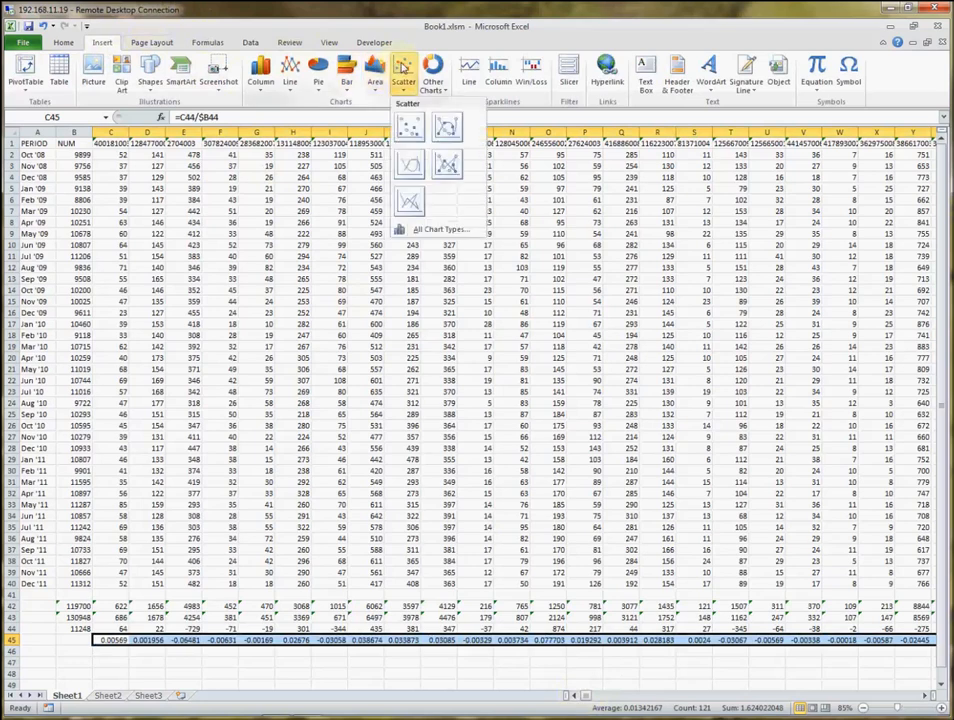
click(409, 127)
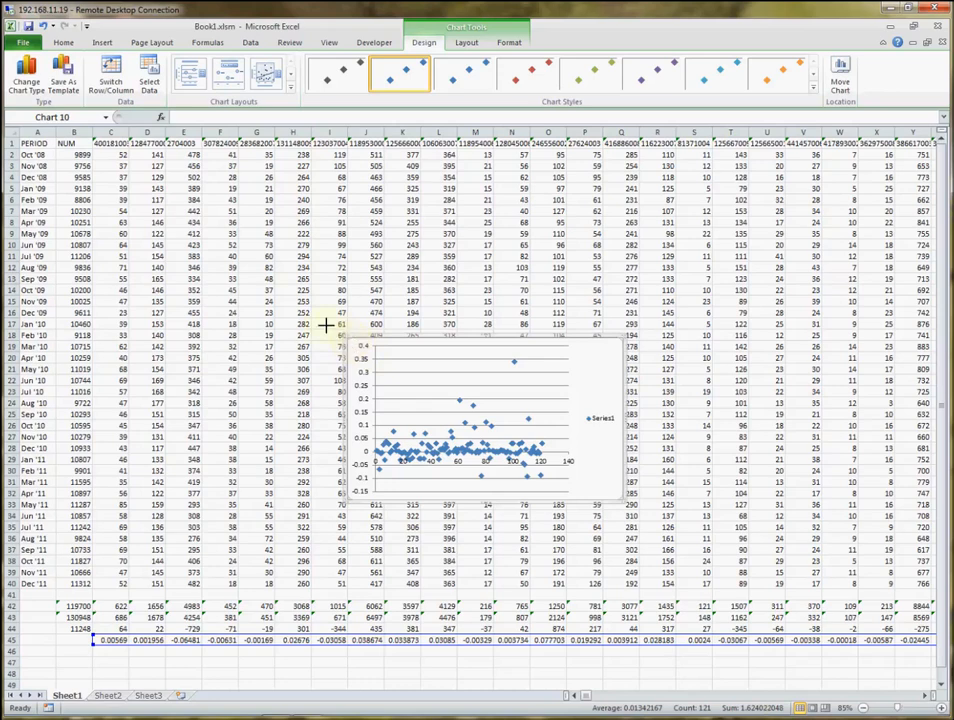
drag(250, 272, 228, 250)
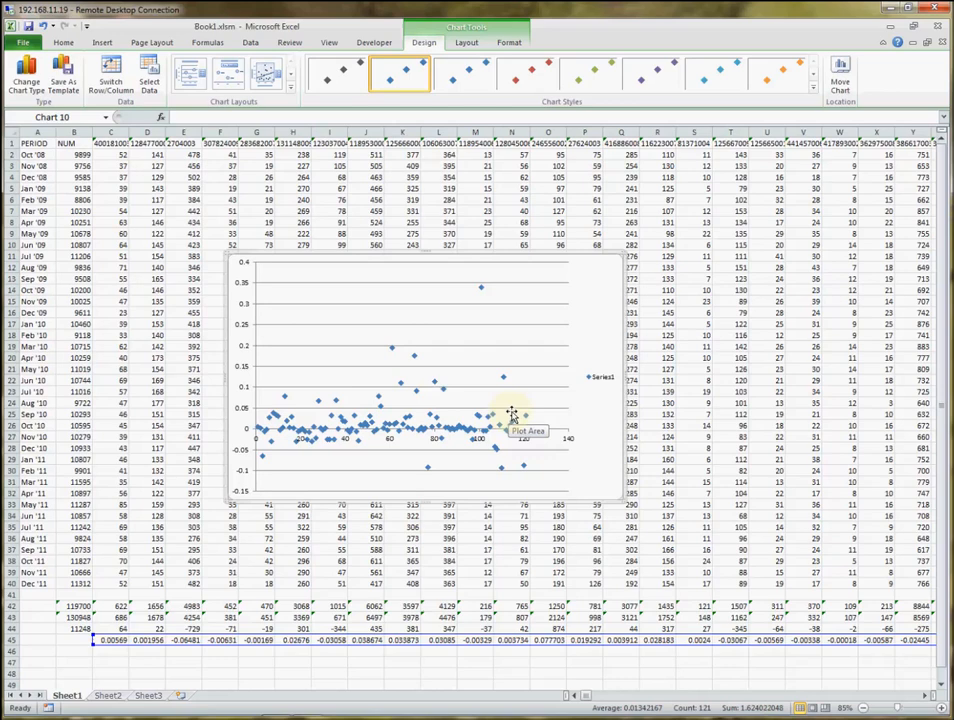
key(Escape)
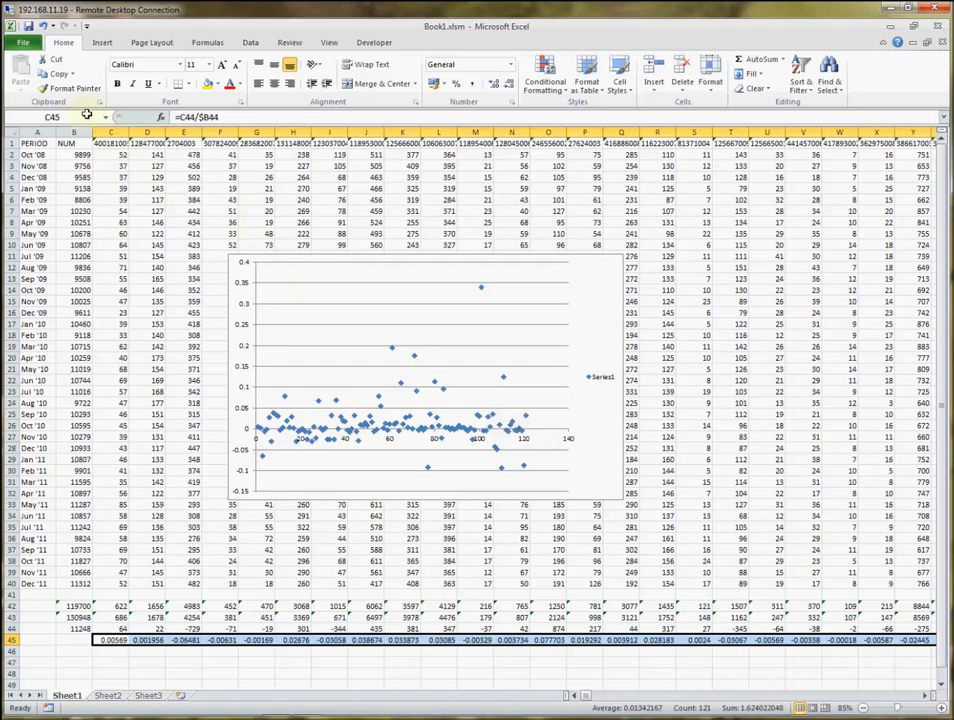
Sort all the code columns, from C through DS, by the values in Row 45 from Largest to Smallest.
click(108, 131)
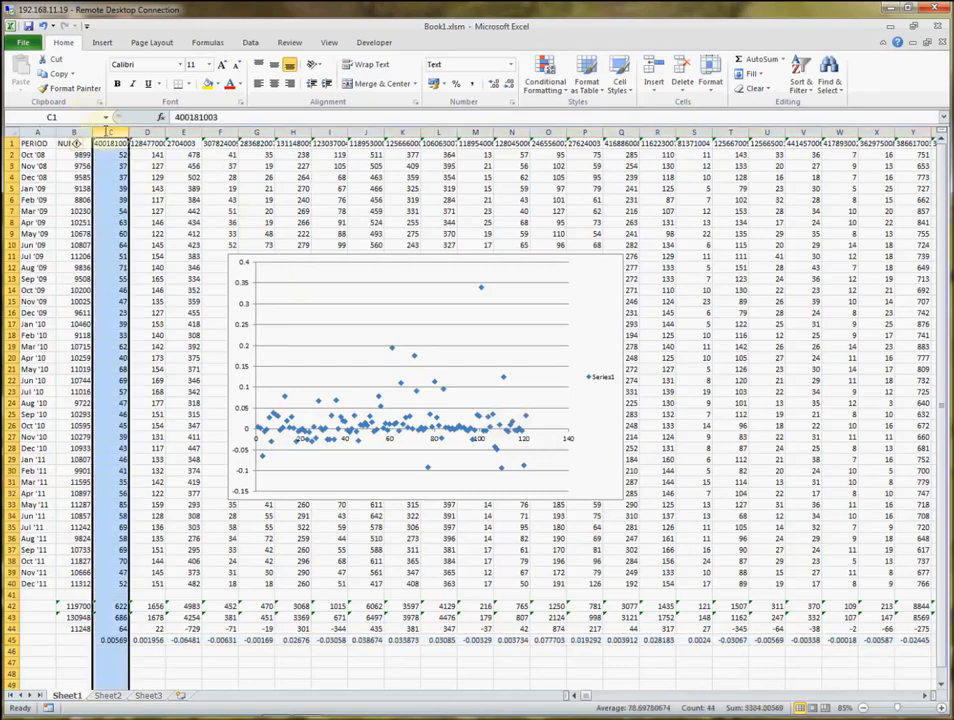
key(ctrl+shift+Right)
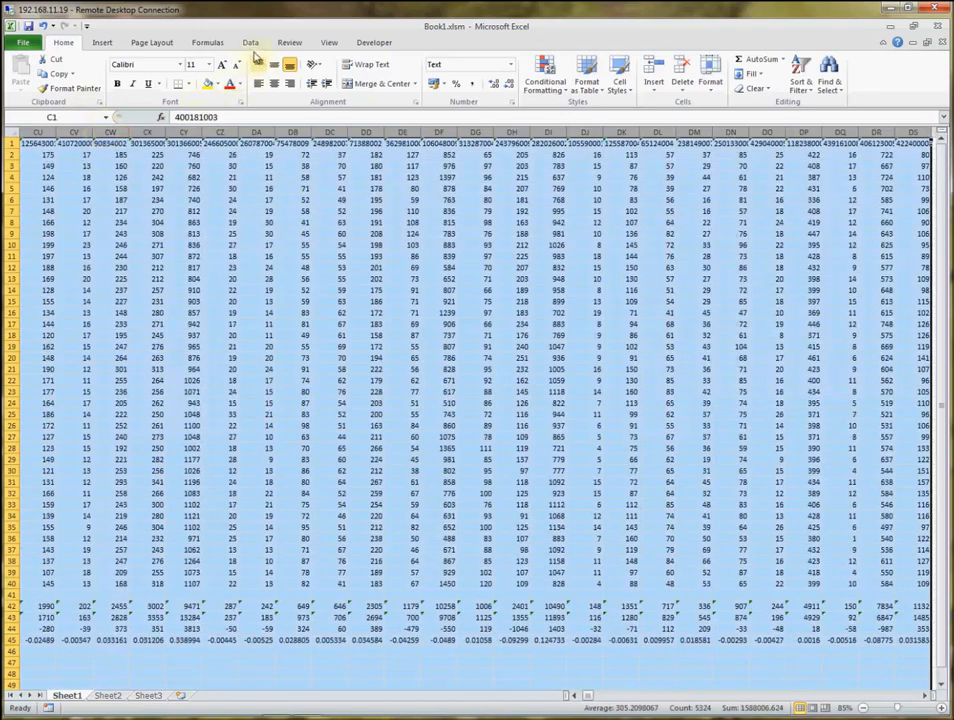
click(250, 42)
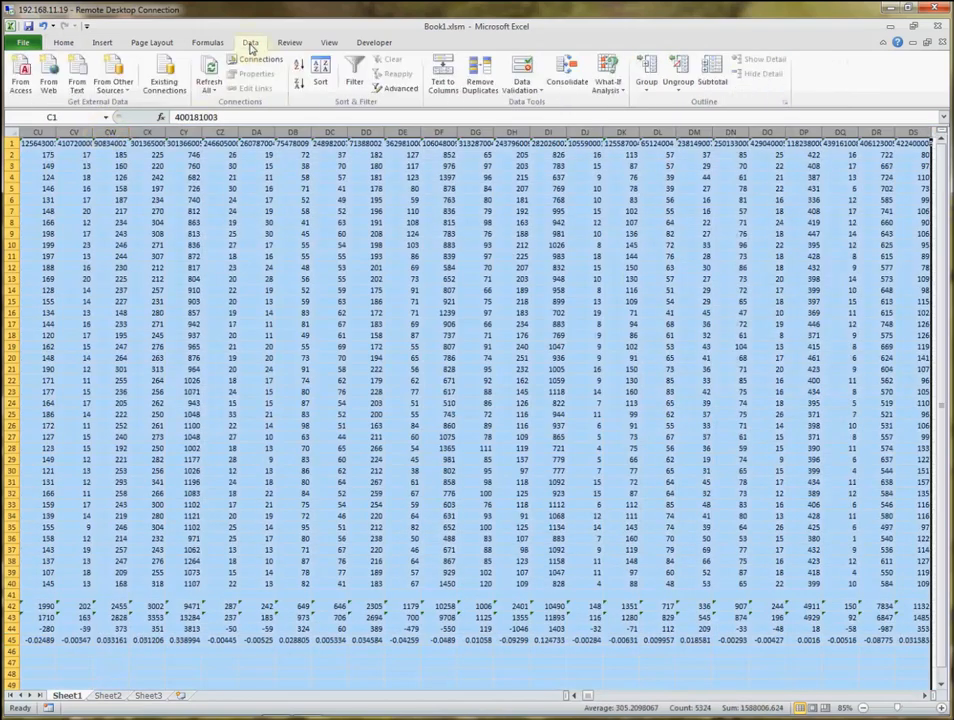
click(320, 75)
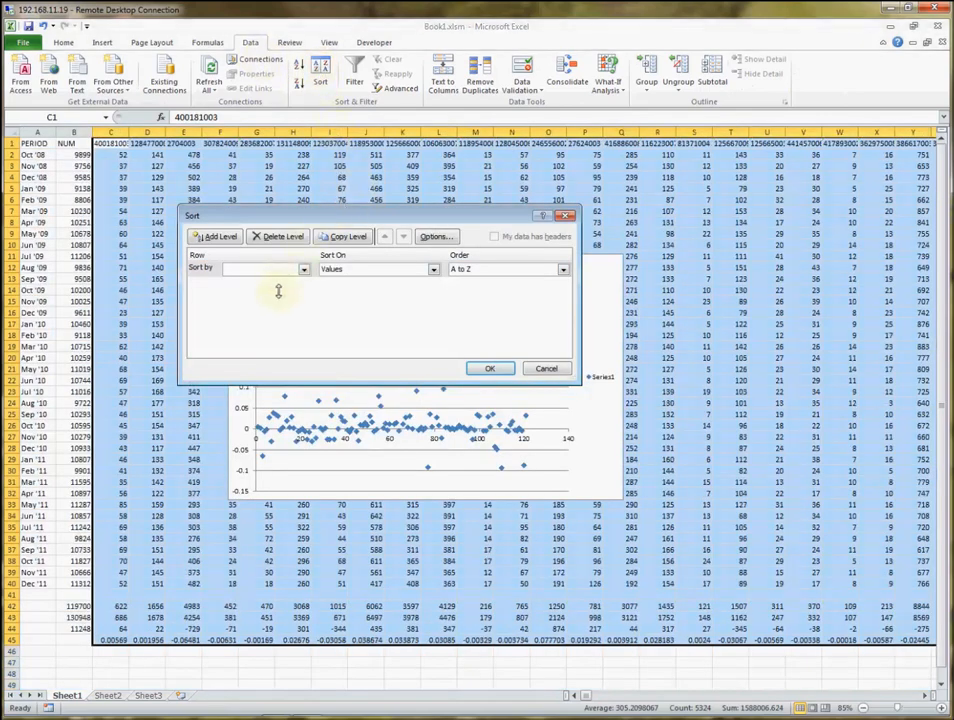
click(303, 270)
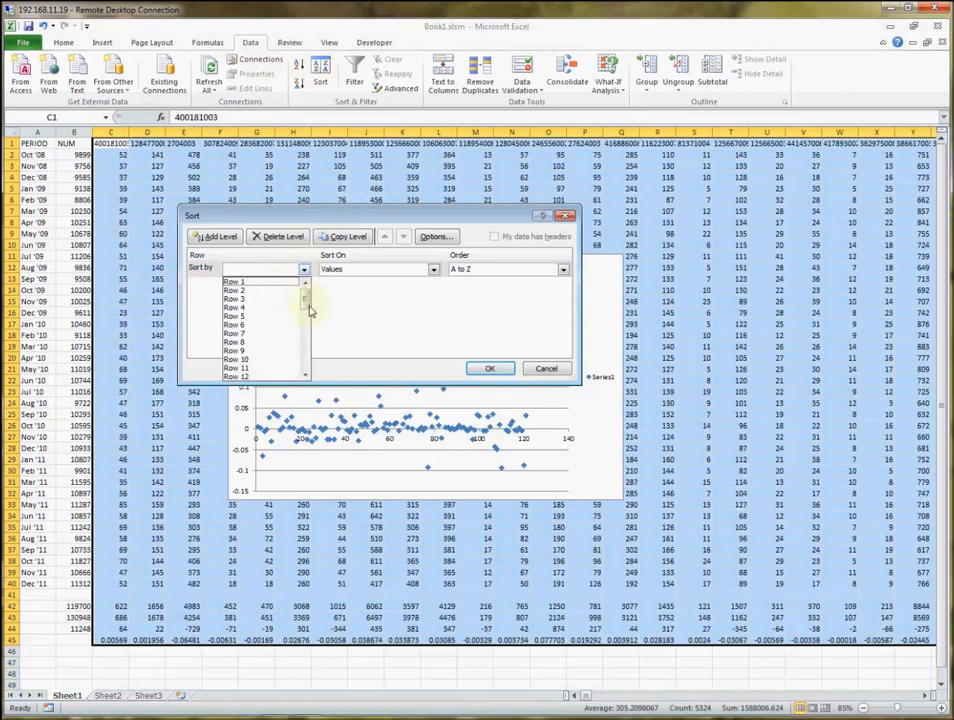
drag(308, 305, 309, 394)
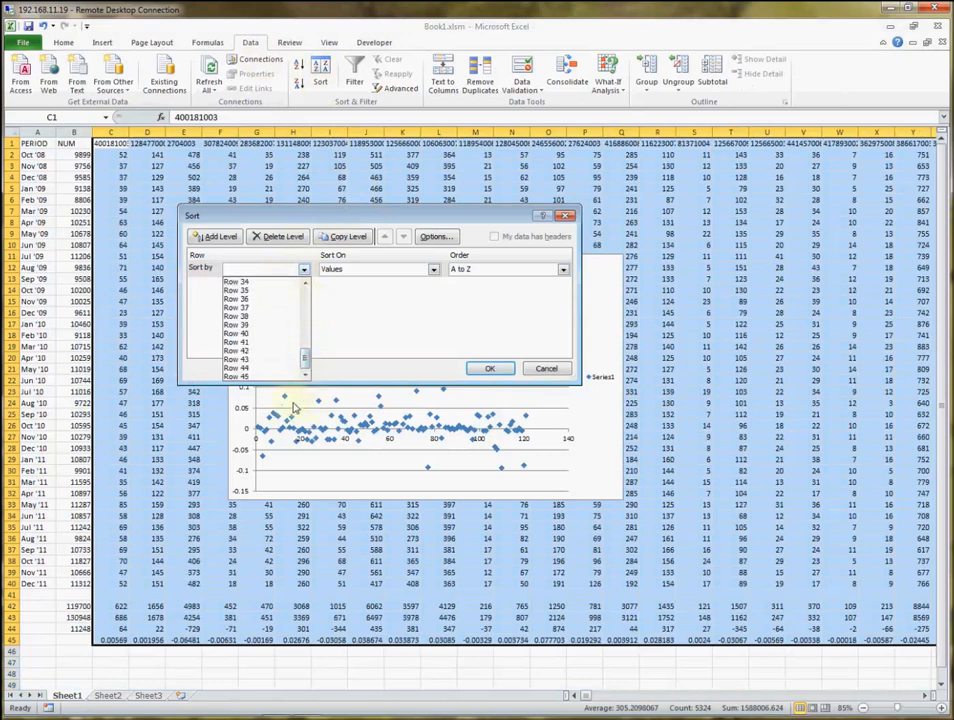
click(276, 377)
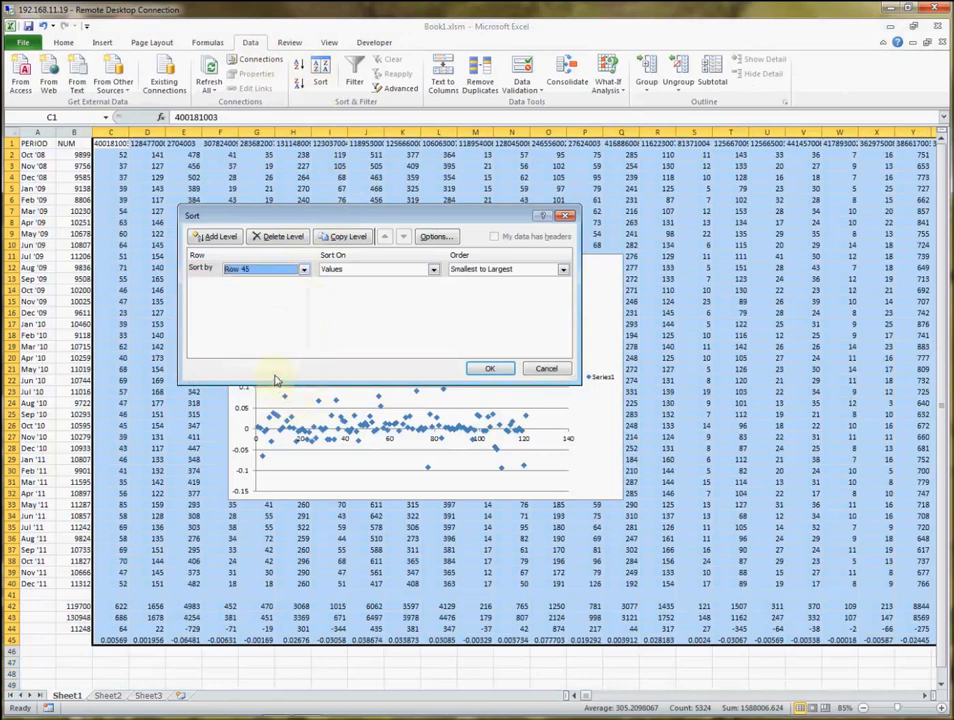
click(464, 270)
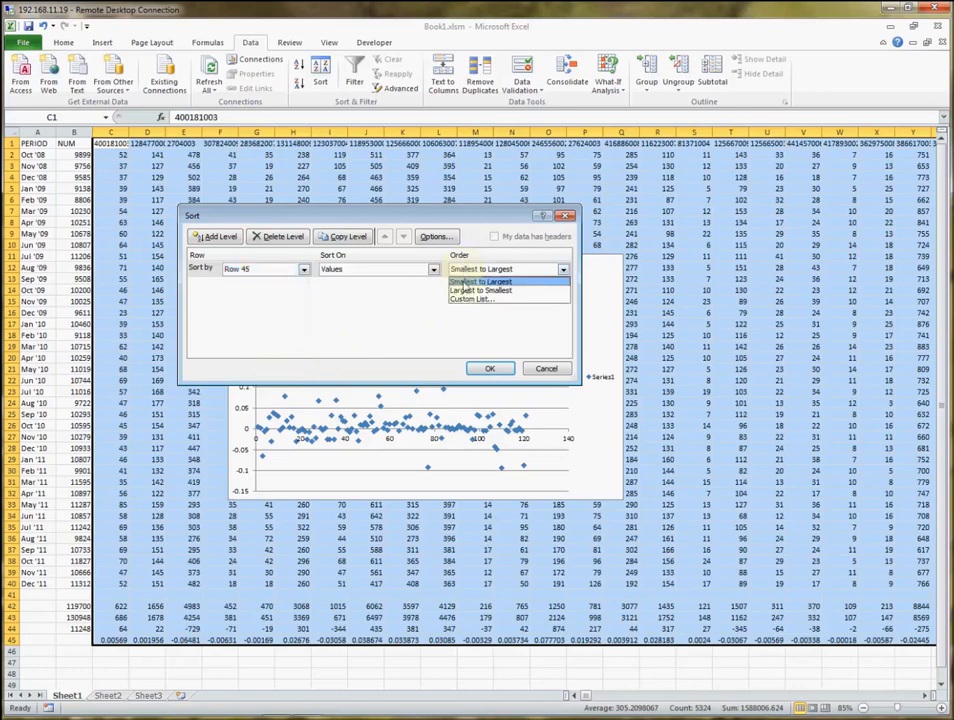
click(466, 290)
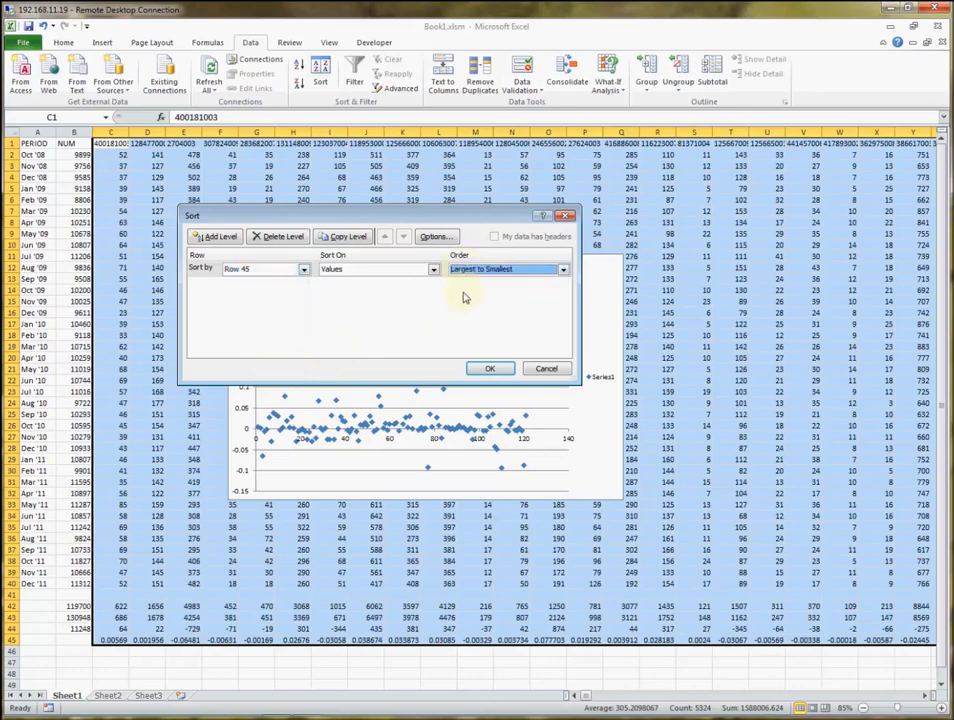
click(482, 368)
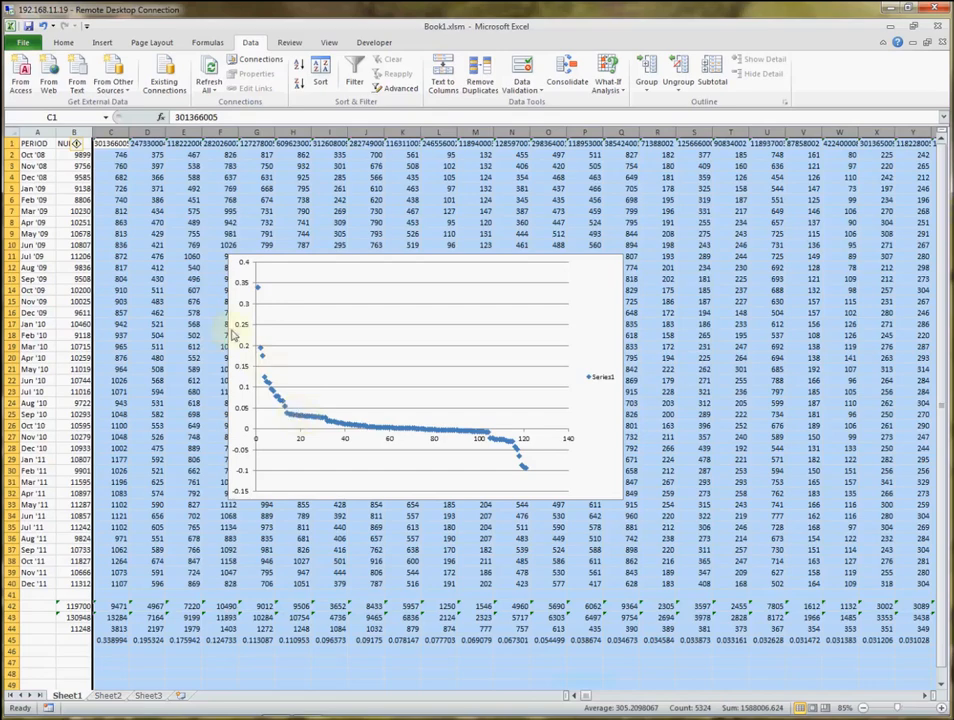
Select columns C through O, the codes at the high end of the sorted ratios.
click(116, 126)
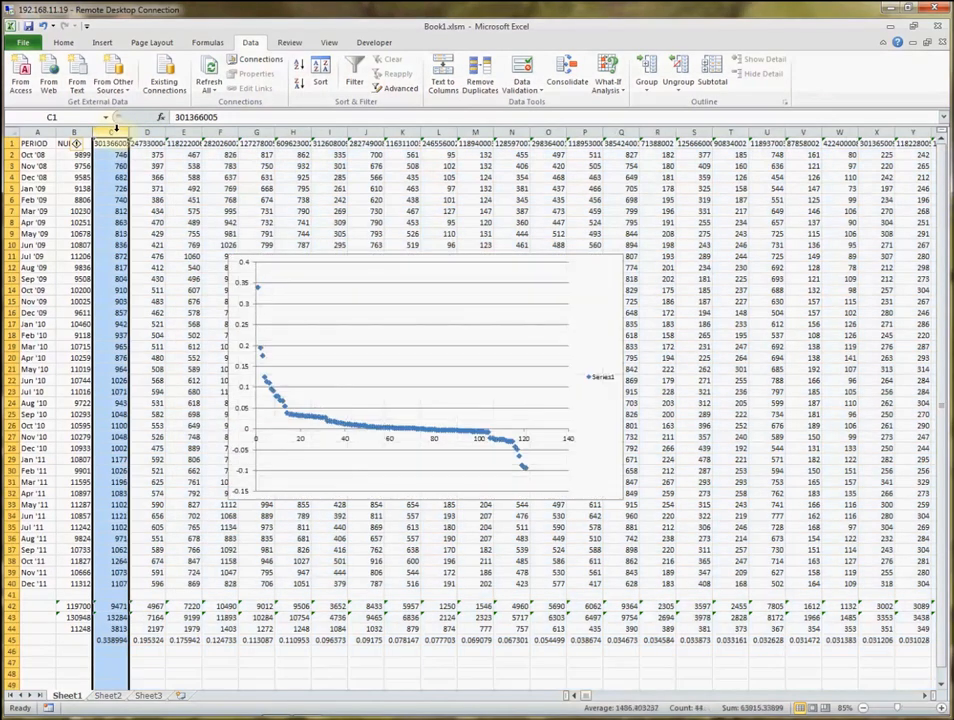
drag(116, 126, 562, 130)
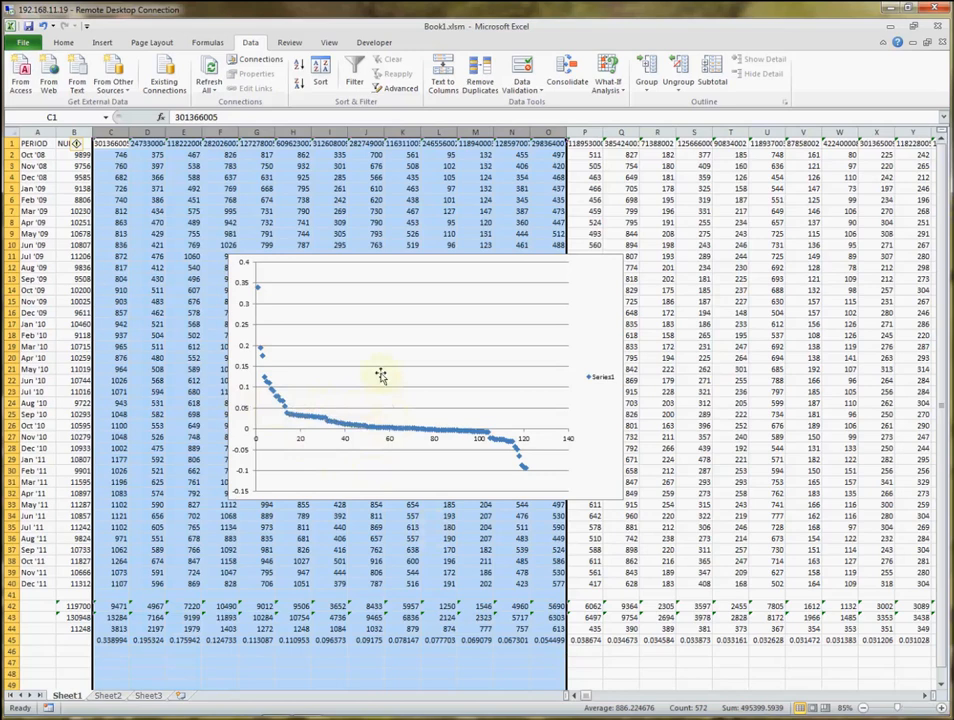
Enter =INDIRECT(ADDRESS(1,ROW(C47)-44)) in C47 to list the top code, and the same formula referring to row 45 in D47.
click(110, 143)
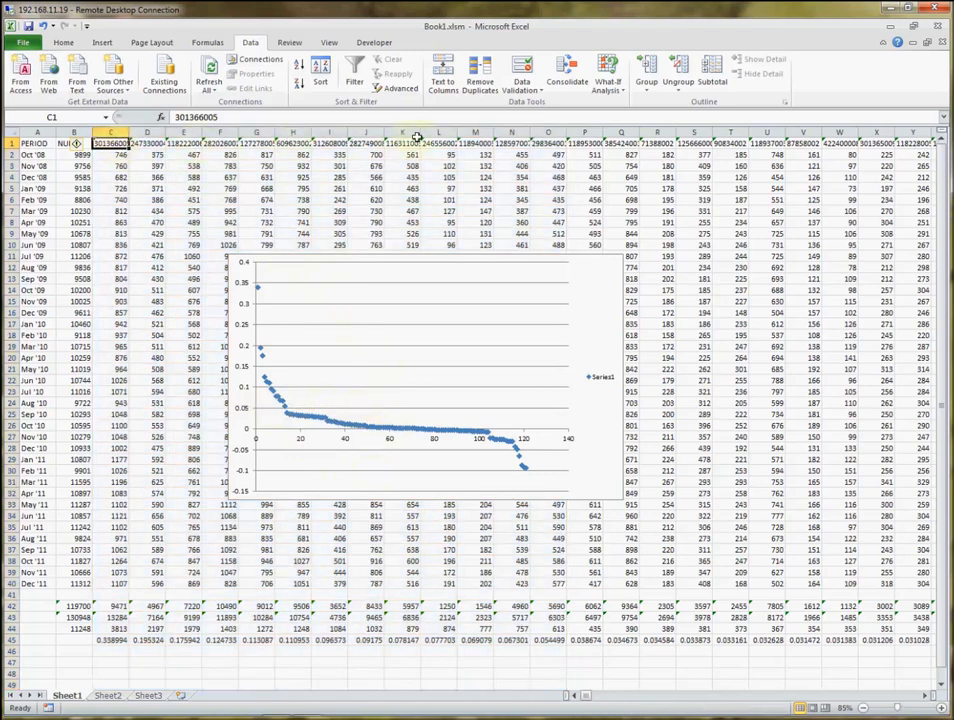
shift+click(558, 143)
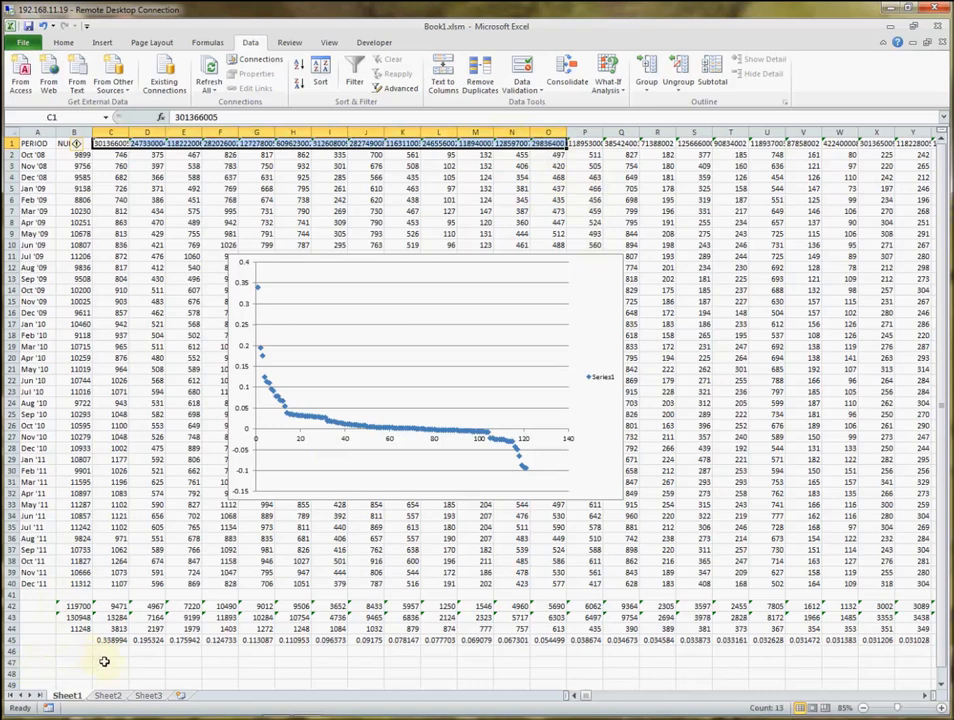
click(103, 661)
text(=INDIRECT(ADDRESS(1,ROW(C47)-44)))
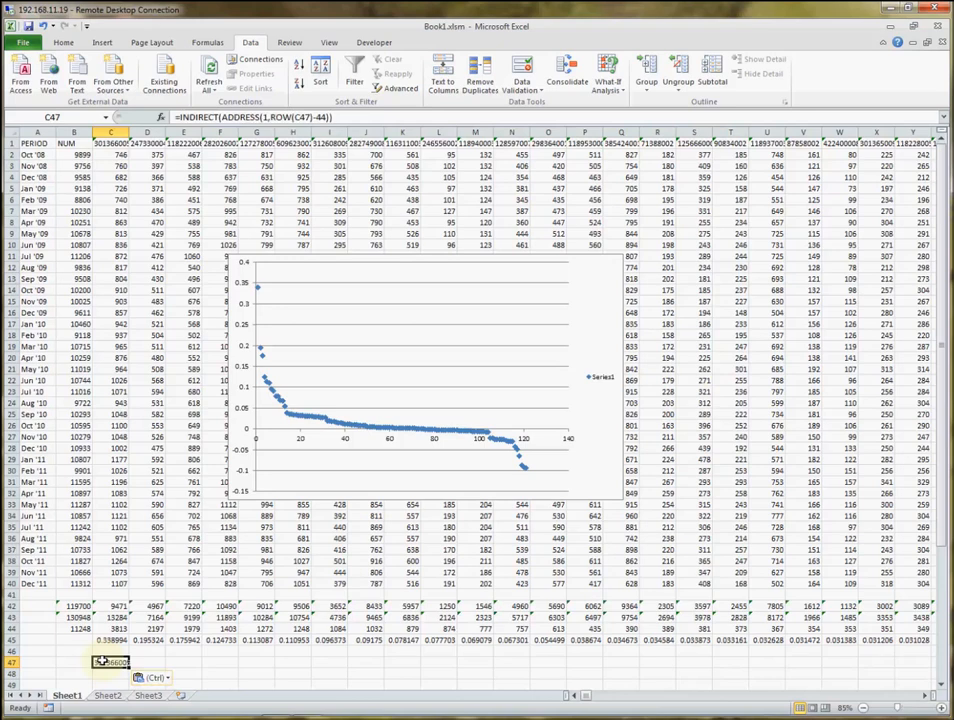
key(Right)
key(ctrl+v)
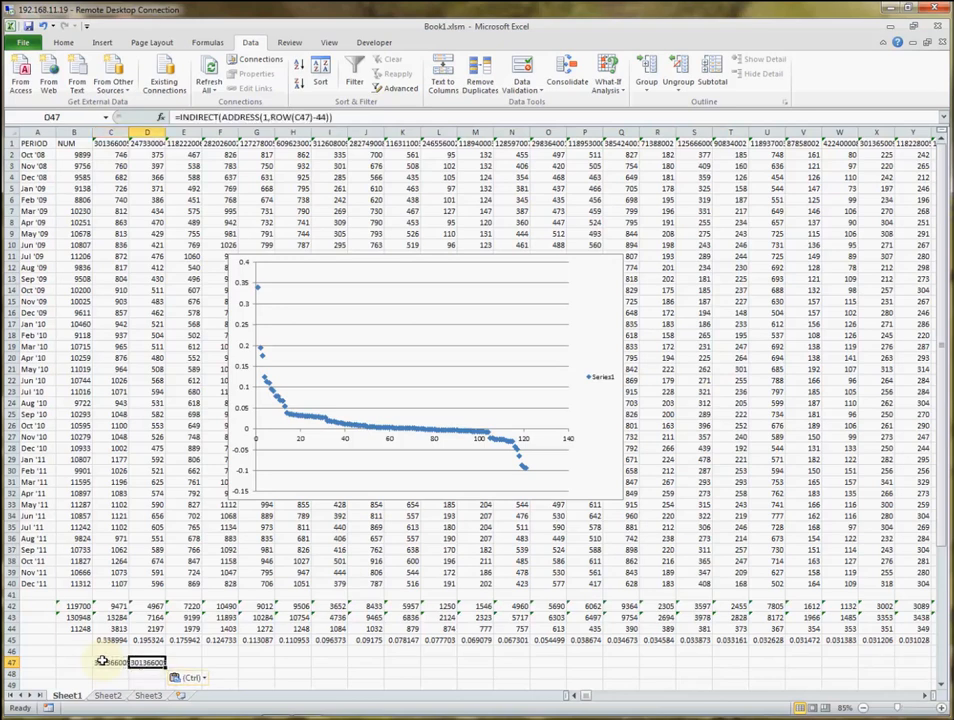
click(267, 117)
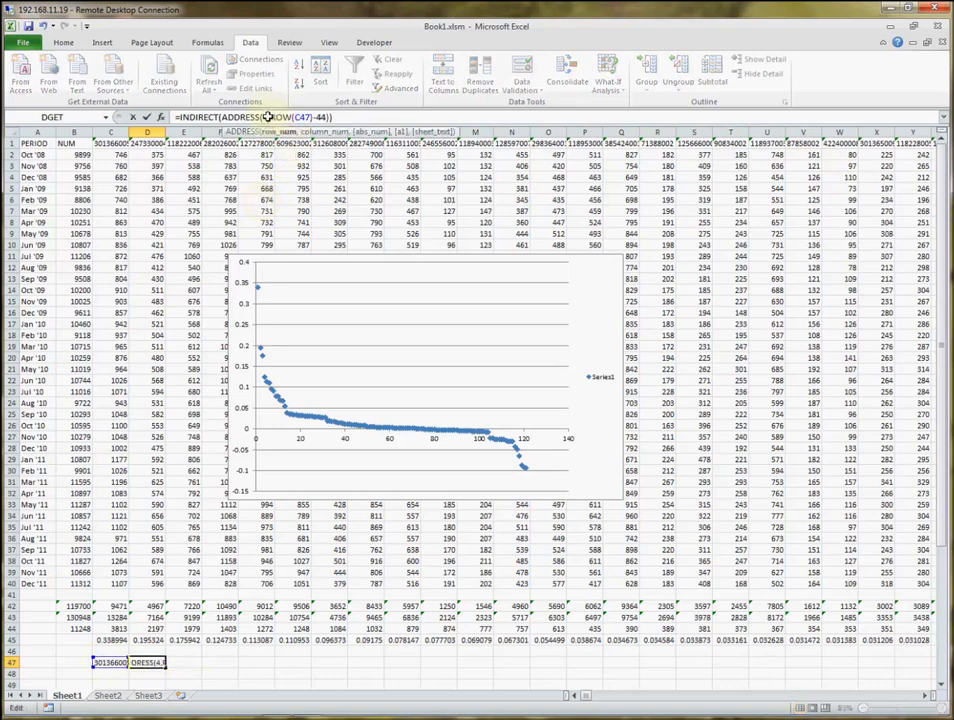
key(Return)
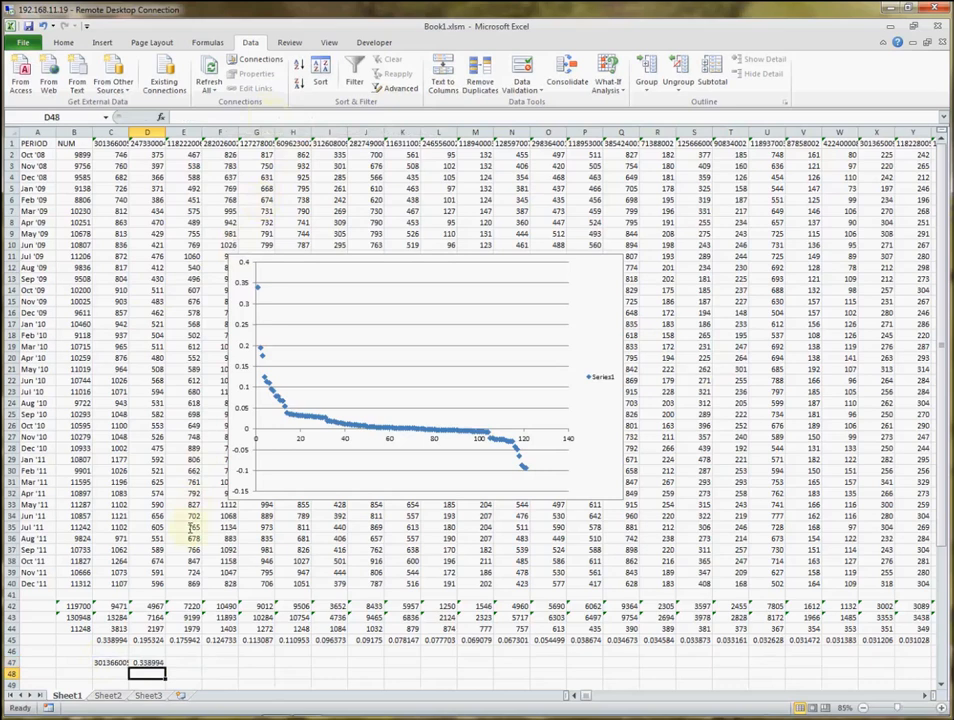
Copy the code and ratio formulas in C47:D47 down through row 62.
click(112, 662)
drag(112, 662, 146, 662)
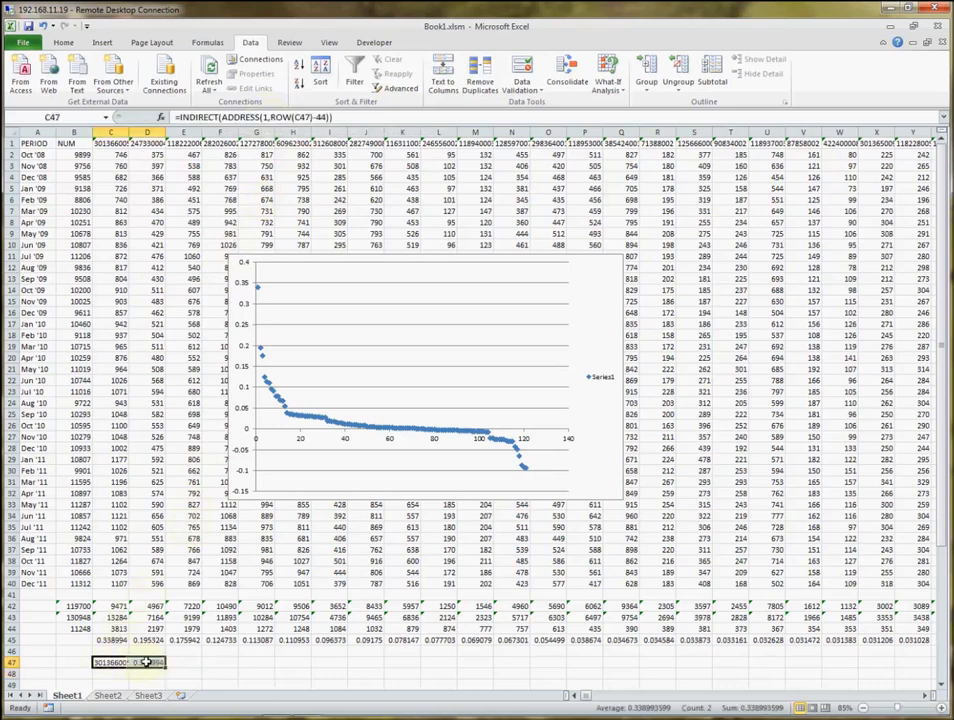
key(ctrl+c)
key(Down)
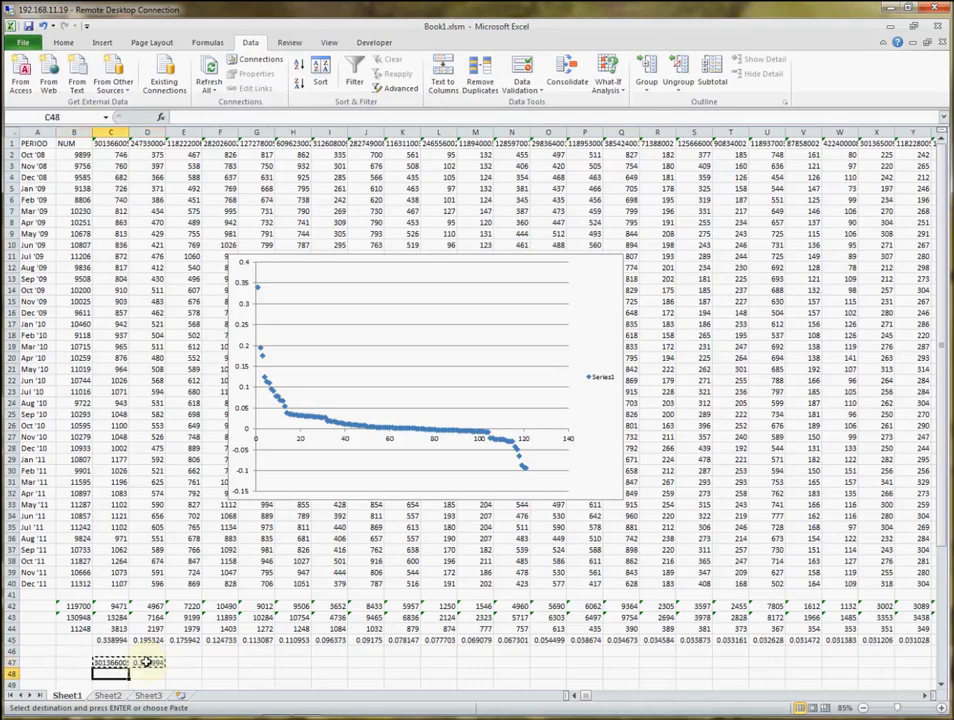
key(shift+Down)
key(shift+Down)
key(shift+Down)
key(shift+Down)
key(shift+Down)
key(shift+Down)
key(shift+Down)
key(shift+Down)
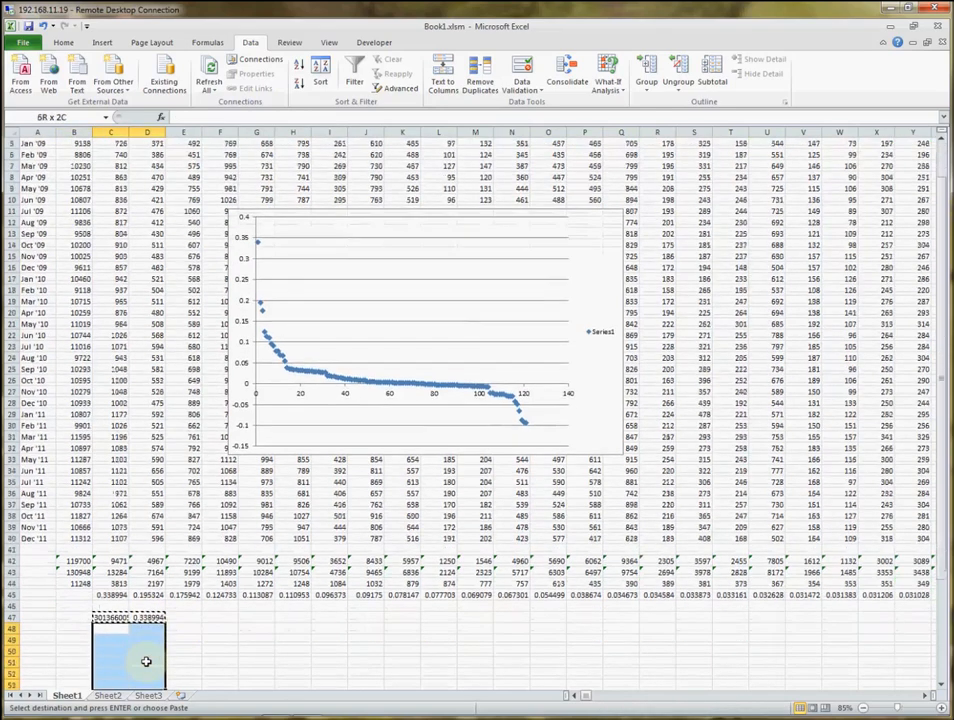
key(shift+Down)
key(shift+Down)
key(shift+Down)
key(shift+Down)
key(shift+Down)
key(shift+Down)
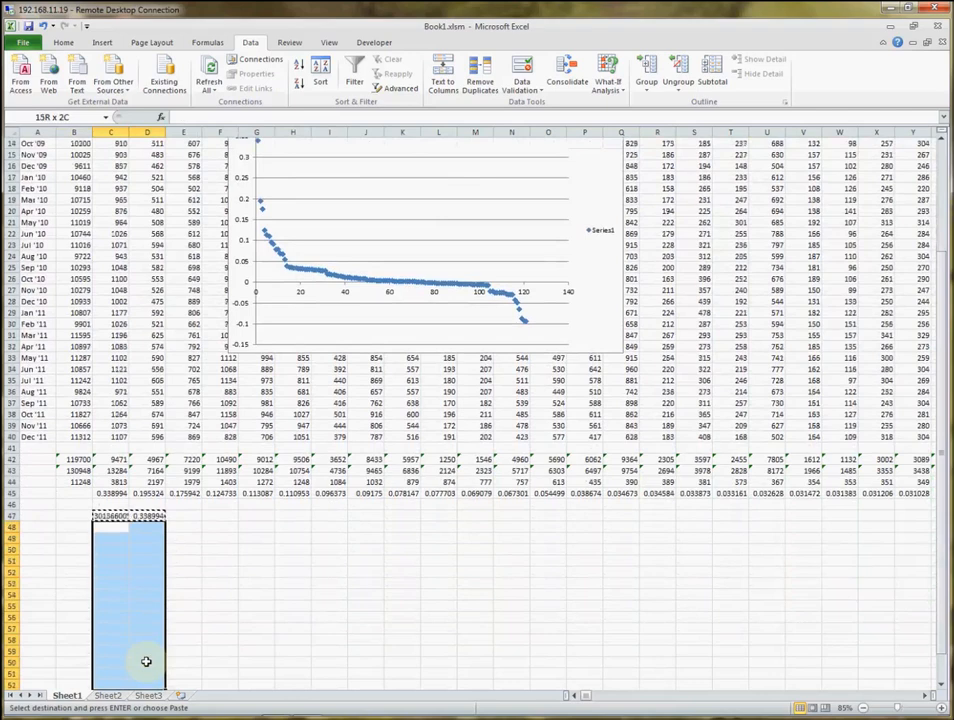
key(ctrl+v)
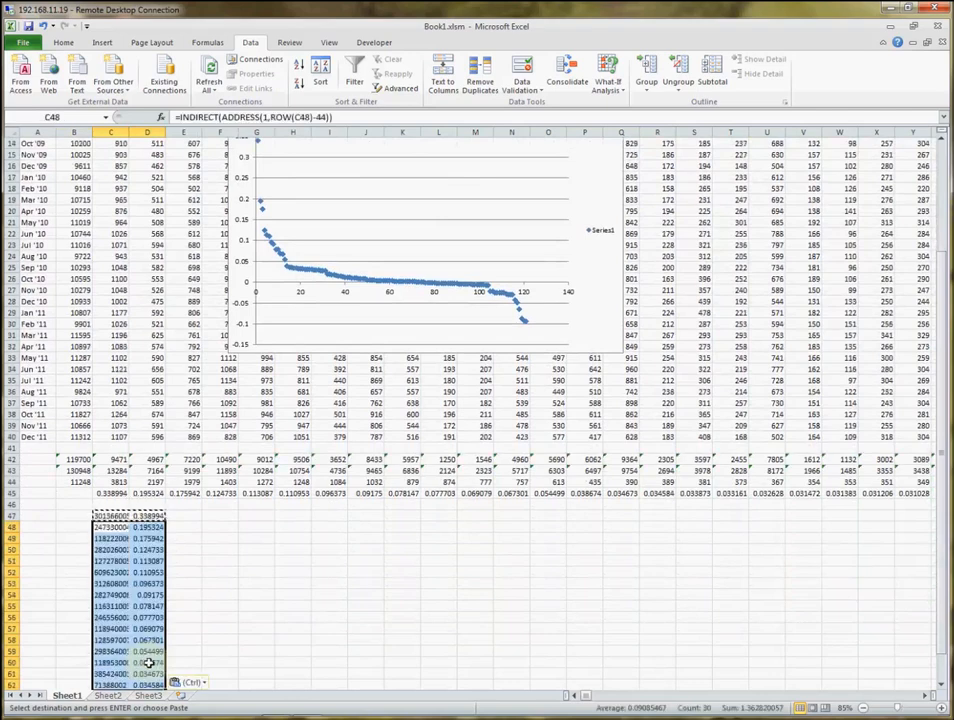
Copy the 13 highest-ranked concept codes in C47:C59.
click(110, 515)
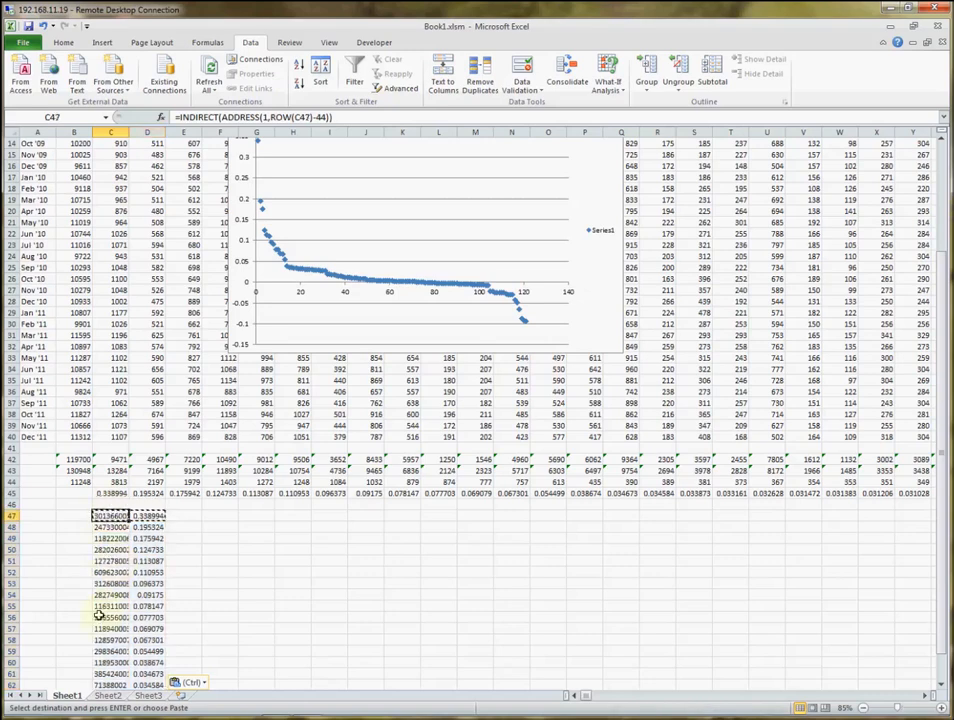
drag(101, 651, 107, 651)
key(ctrl+c)
key(ctrl+c)
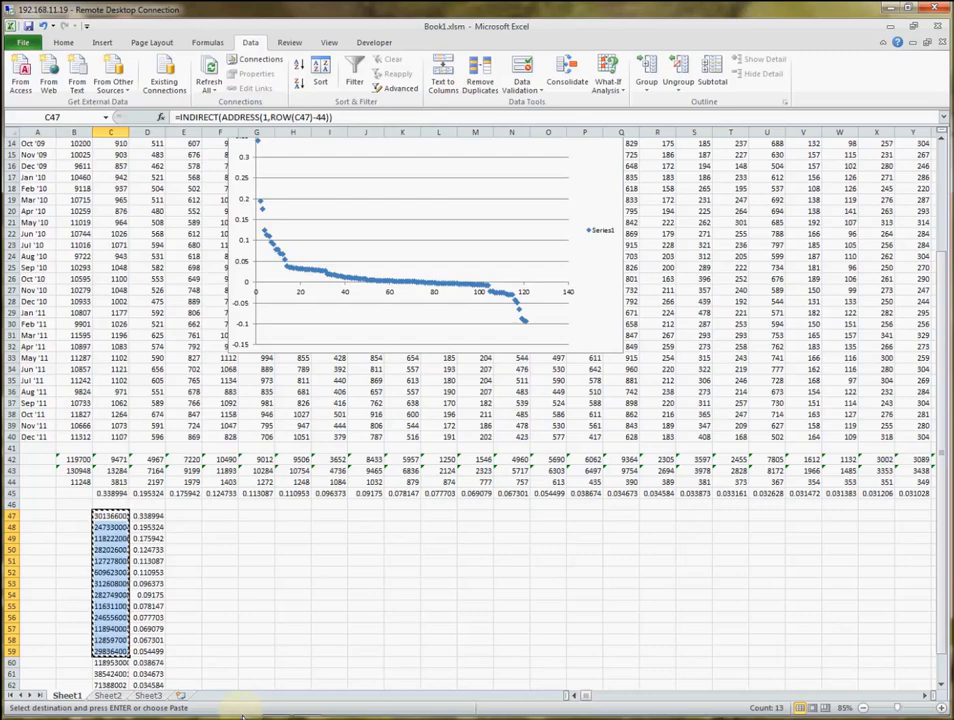
Switch to the UKTC Data Migration and Analytics Workbench and open the Cluster Definition Editor's list of editable clusters.
mouse_move(243, 716)
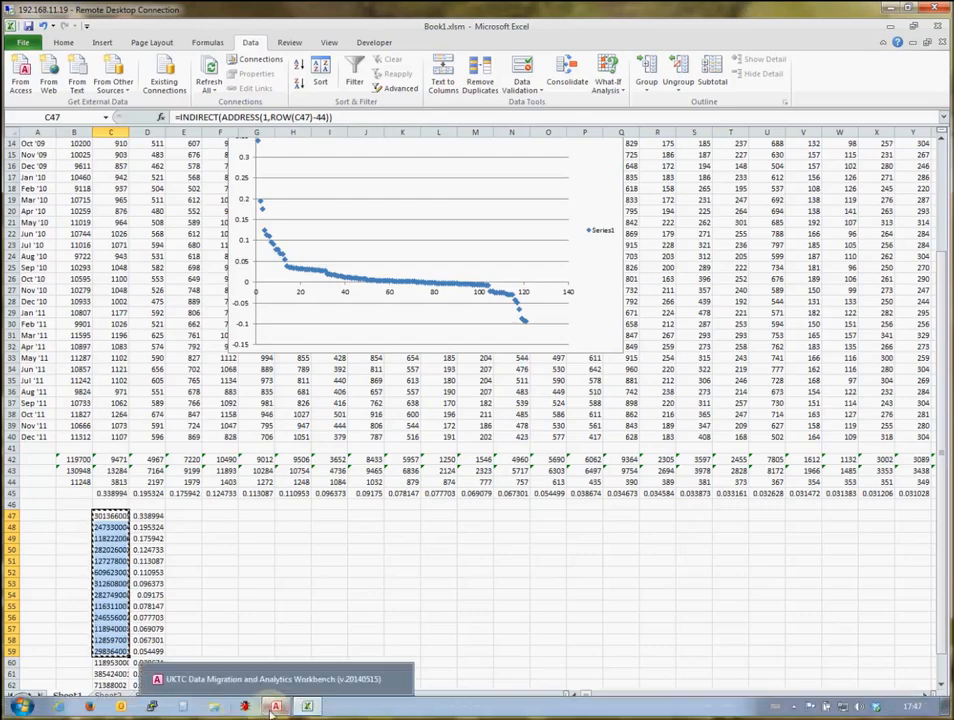
click(275, 706)
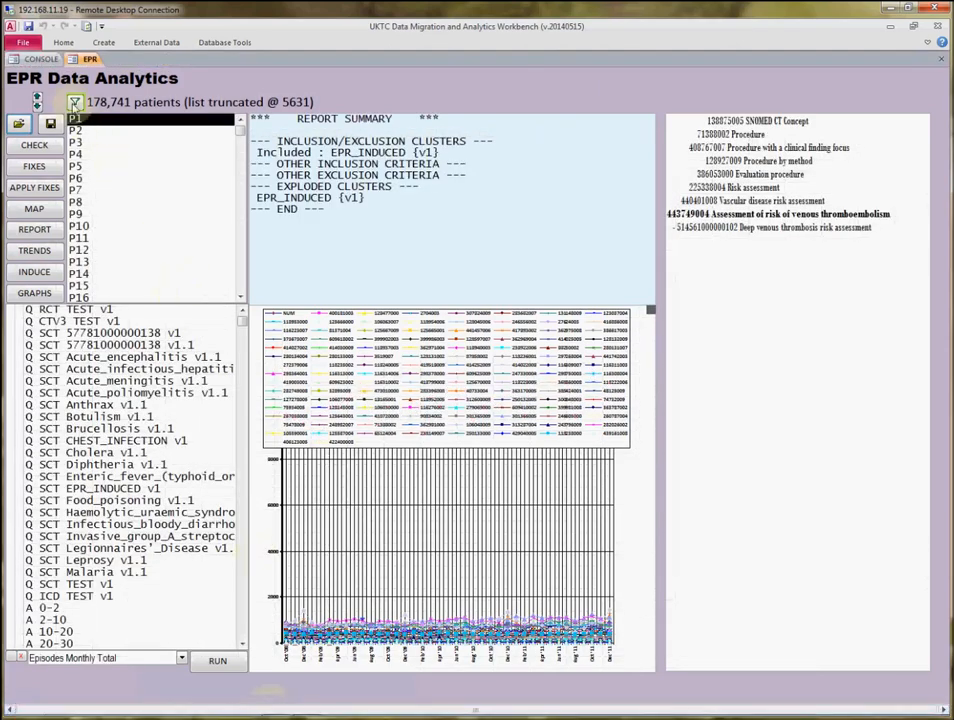
click(38, 58)
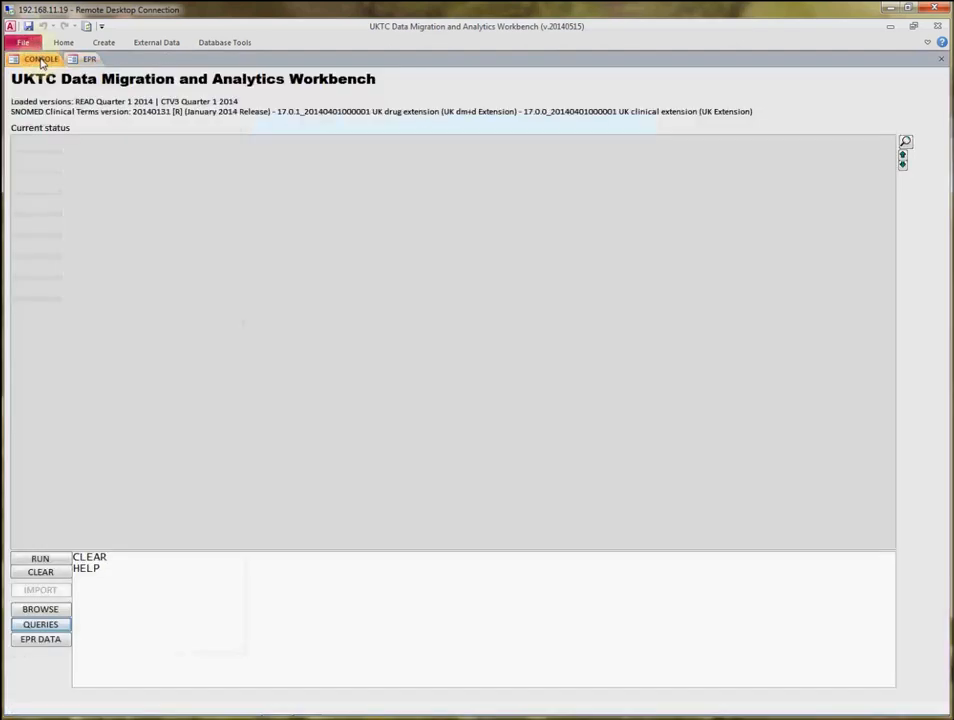
click(23, 627)
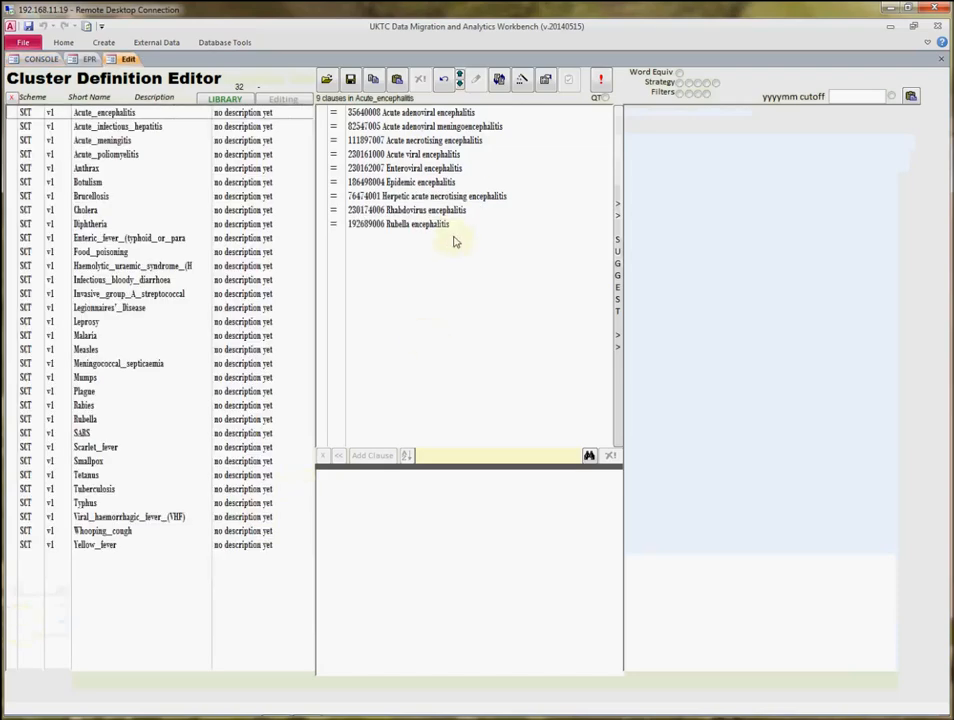
click(287, 100)
Create a new cluster named High Growth Induced with scheme SCT and description High growth.
click(475, 79)
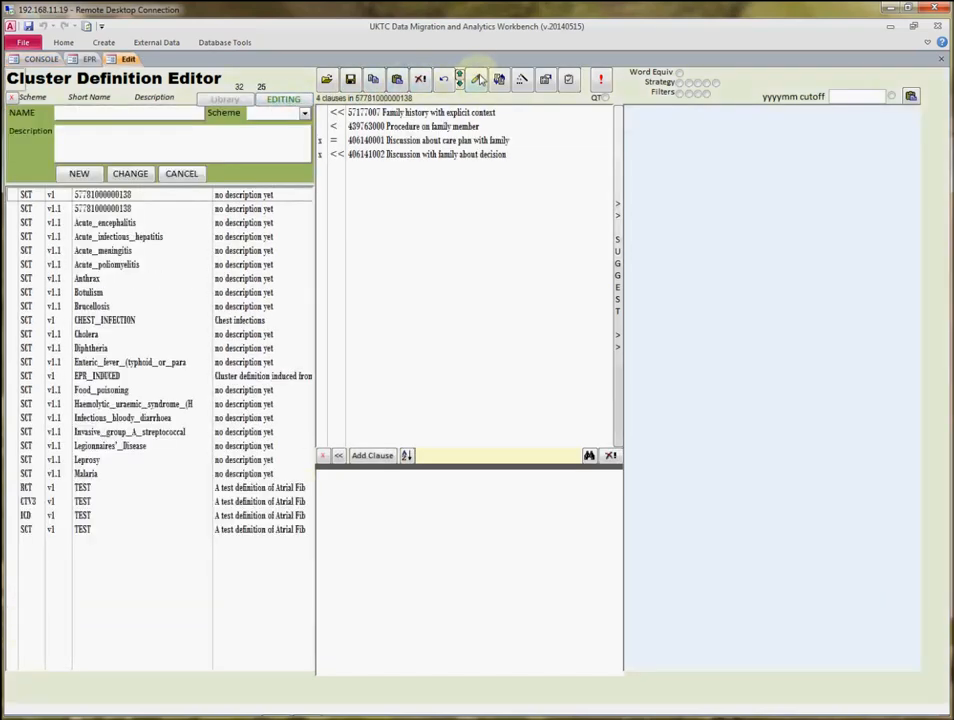
click(172, 111)
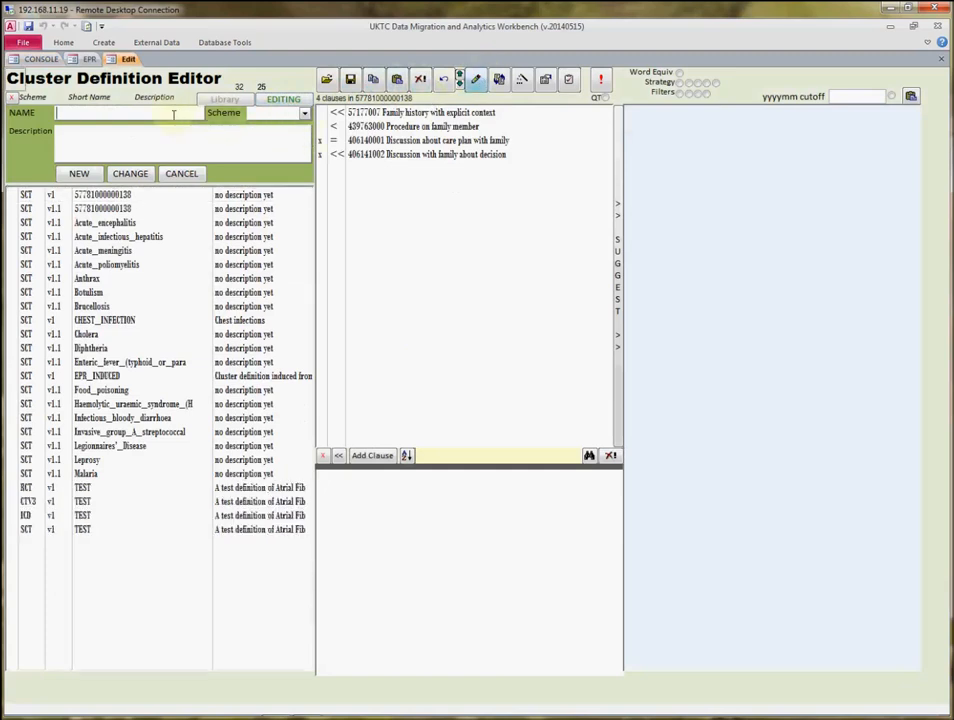
text(High Growth Induced)
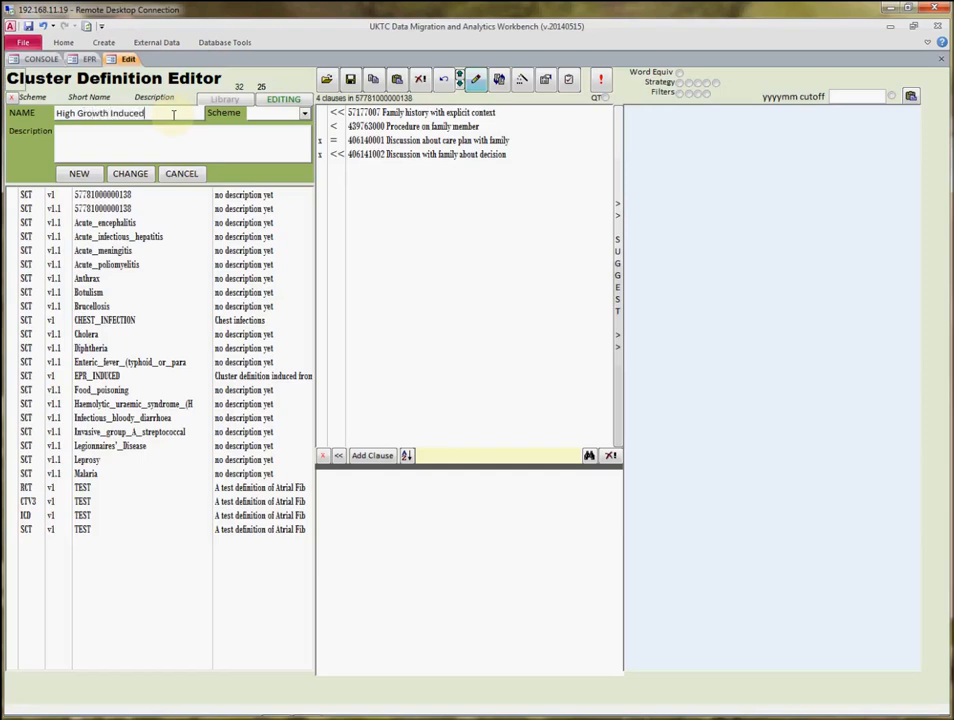
click(303, 114)
click(293, 127)
click(290, 131)
text(High growth)
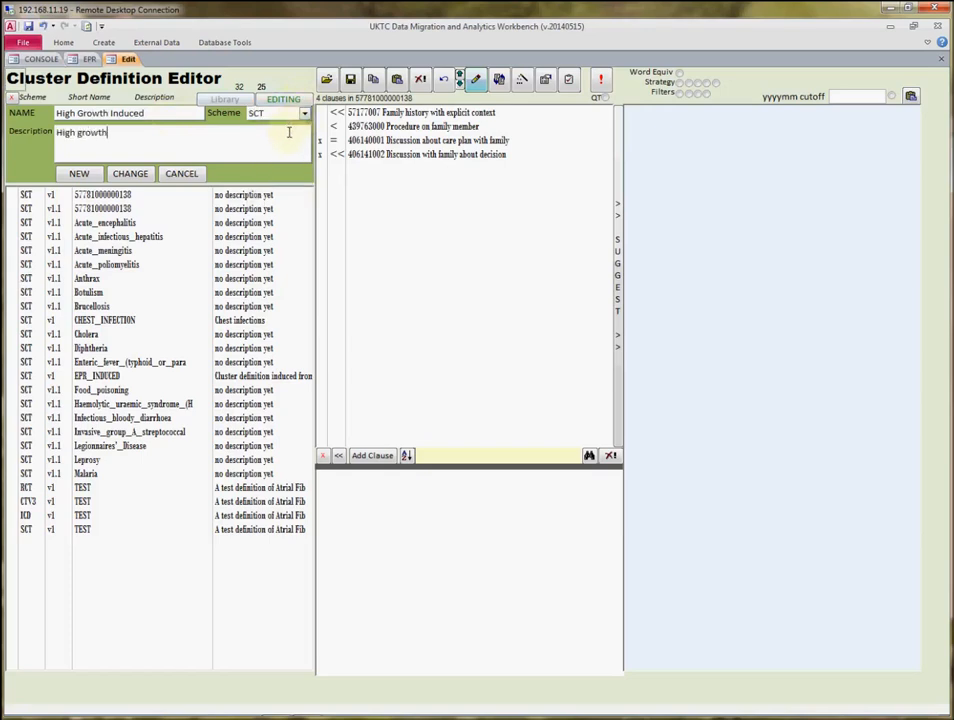
click(74, 175)
click(174, 176)
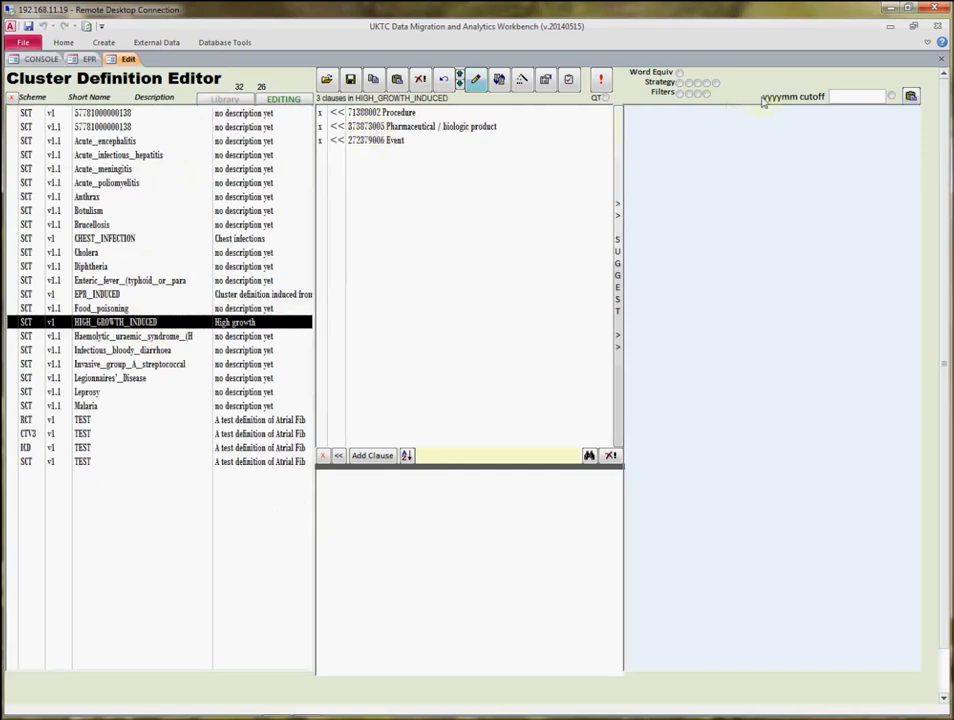
Add the copied codes to the HIGH_GROWTH_INDUCED cluster without refactoring its definition.
click(910, 97)
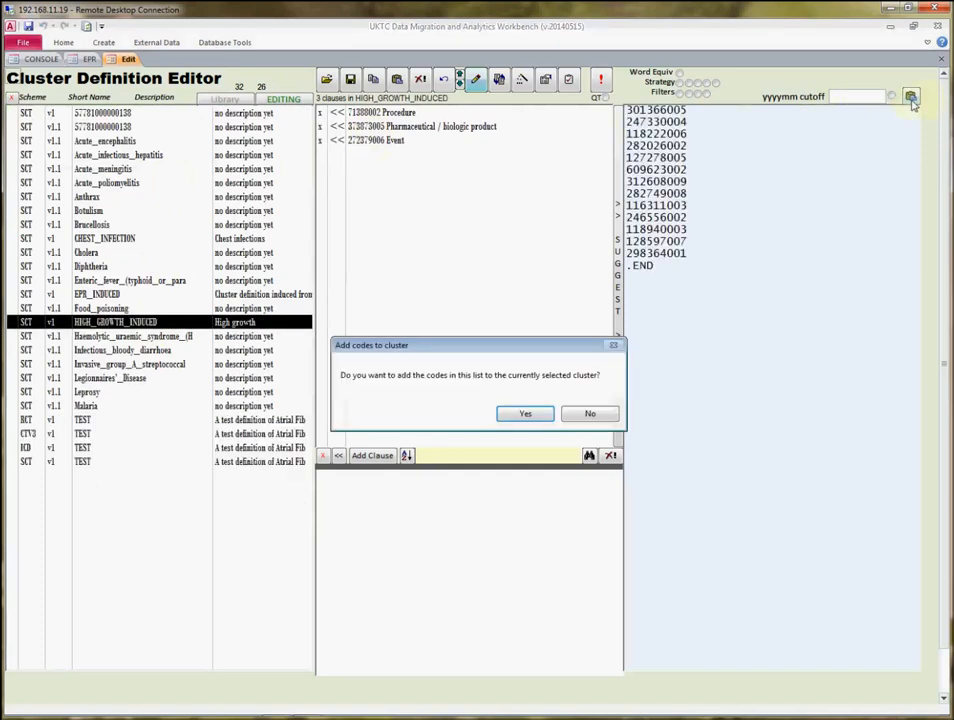
click(522, 414)
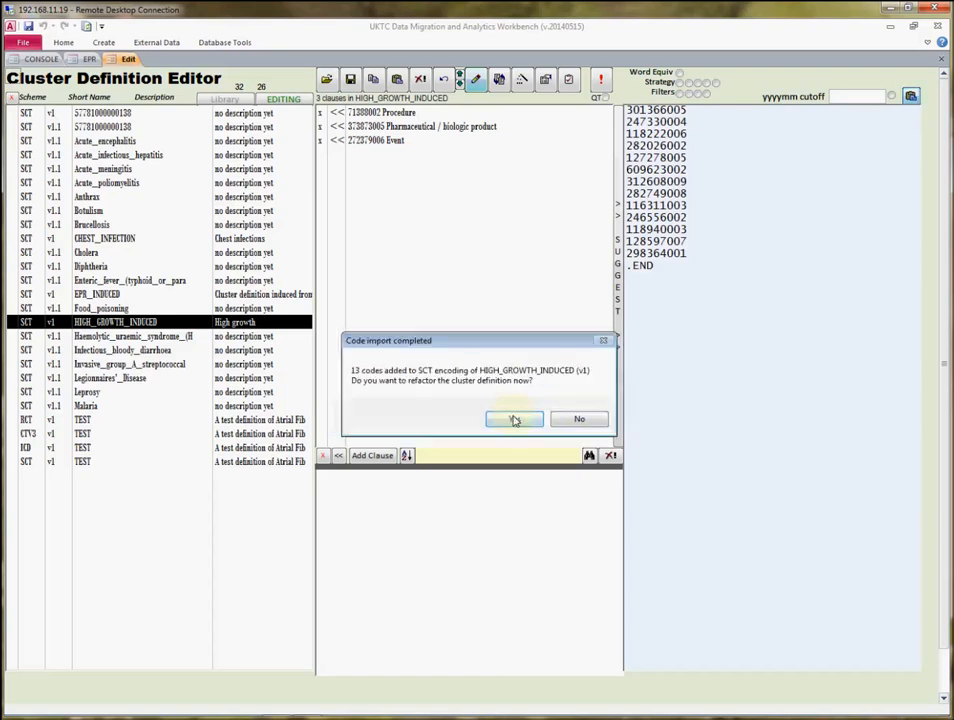
click(579, 419)
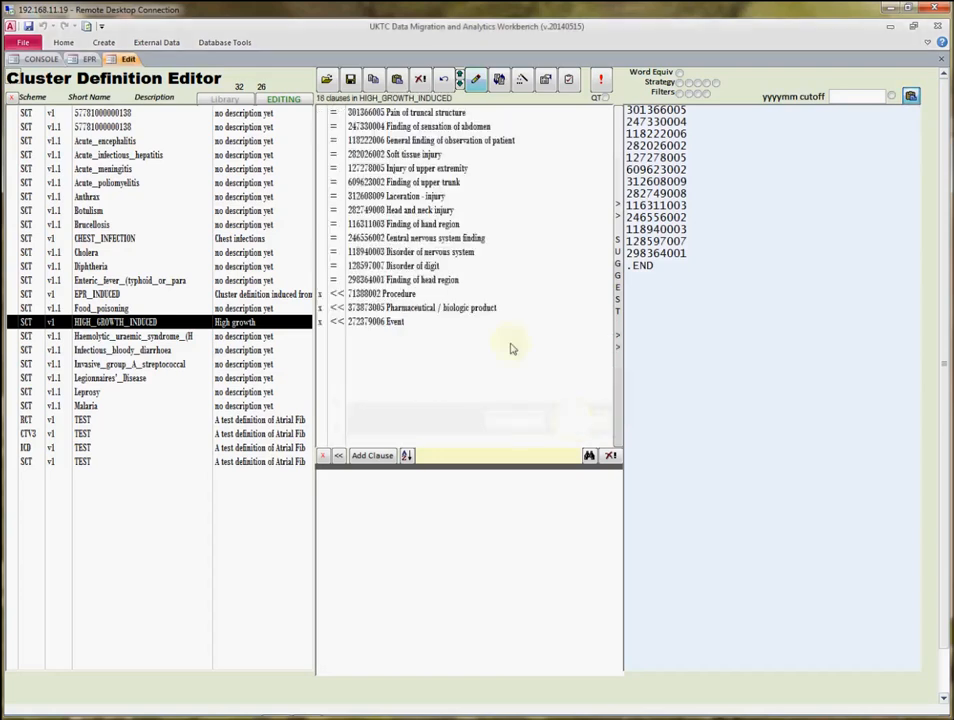
Delete the excluded Procedure, Pharmaceutical / biologic product and Event clauses from the HIGH_GROWTH_INDUCED cluster.
click(390, 294)
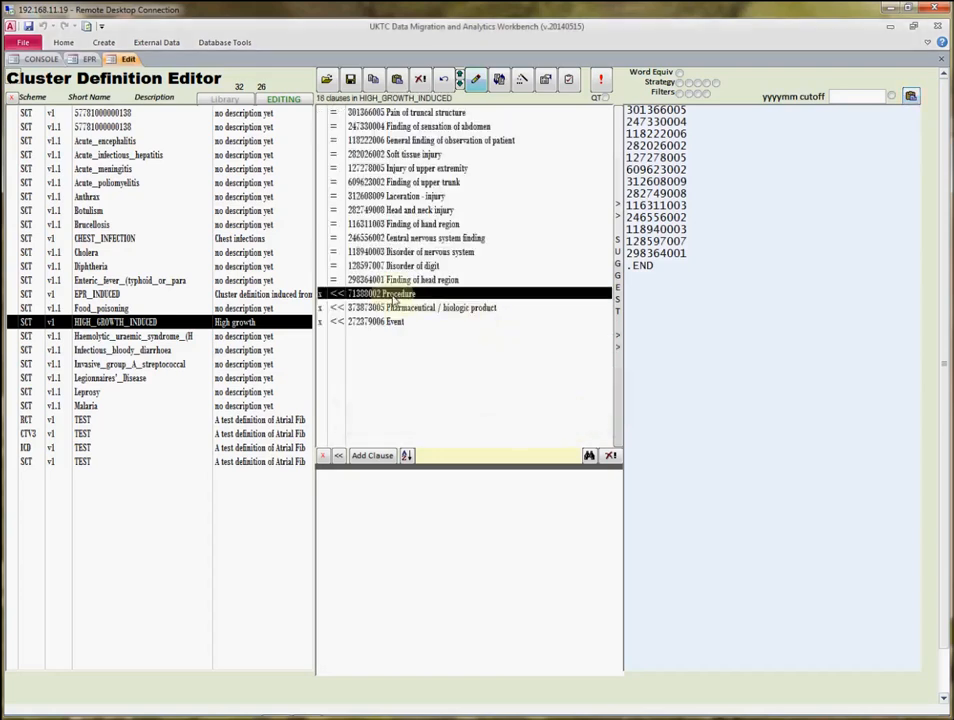
shift+click(386, 322)
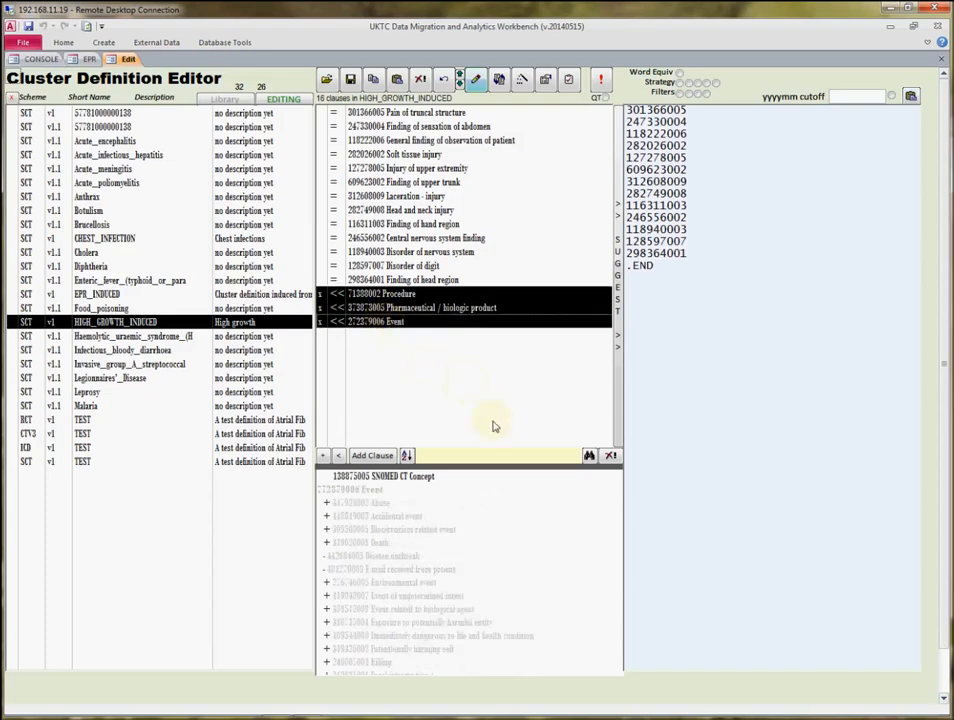
click(611, 457)
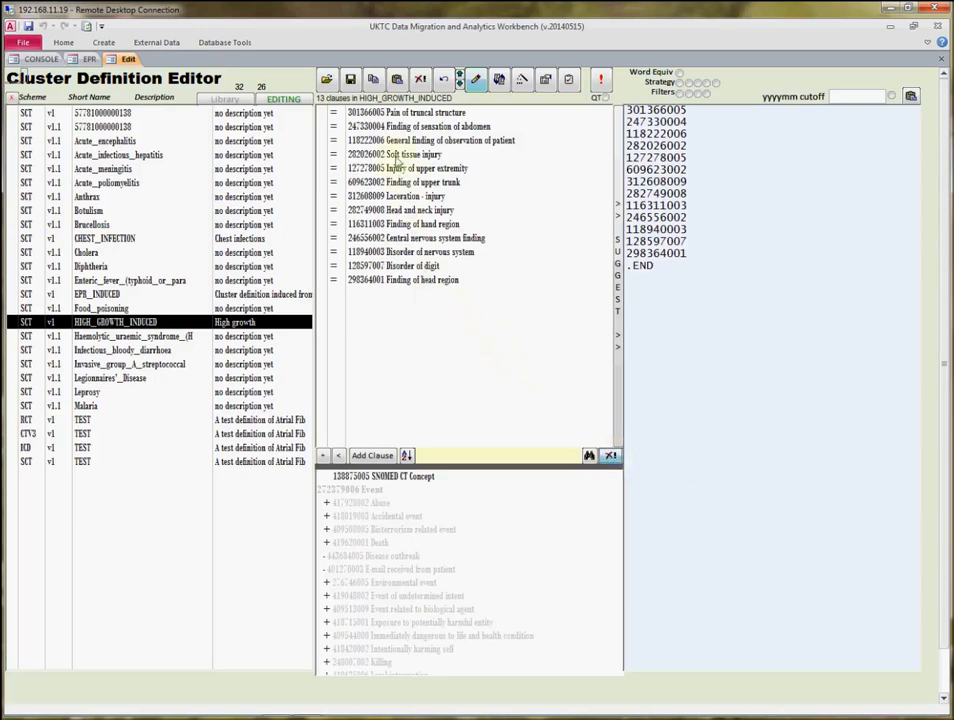
Change all 13 clauses, from Pain of truncal structure to Finding of head region, to the << operator.
click(393, 118)
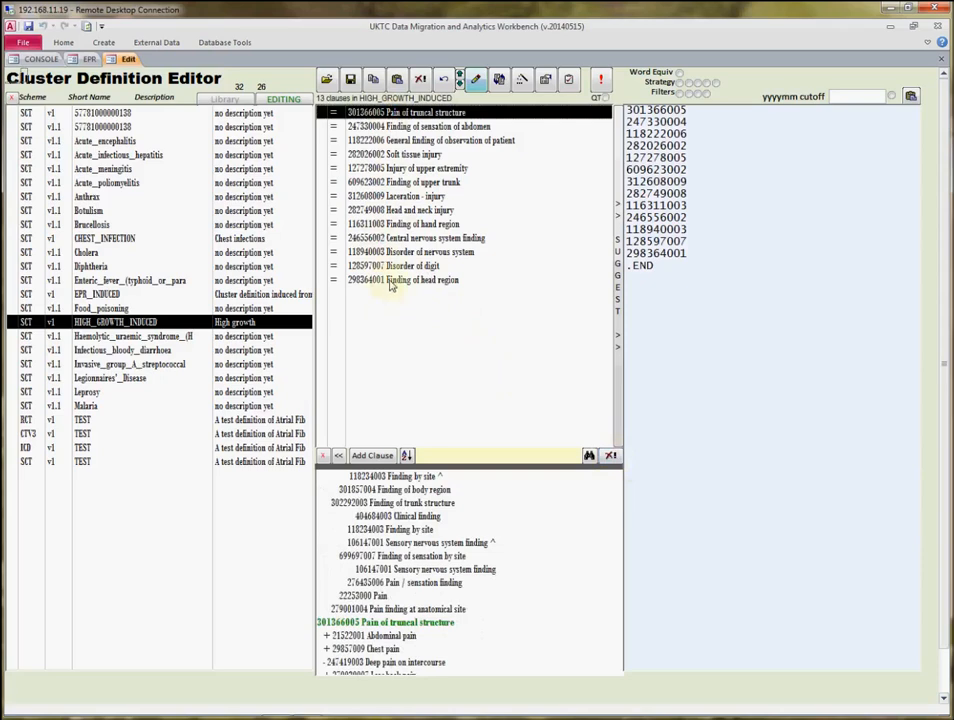
shift+click(390, 281)
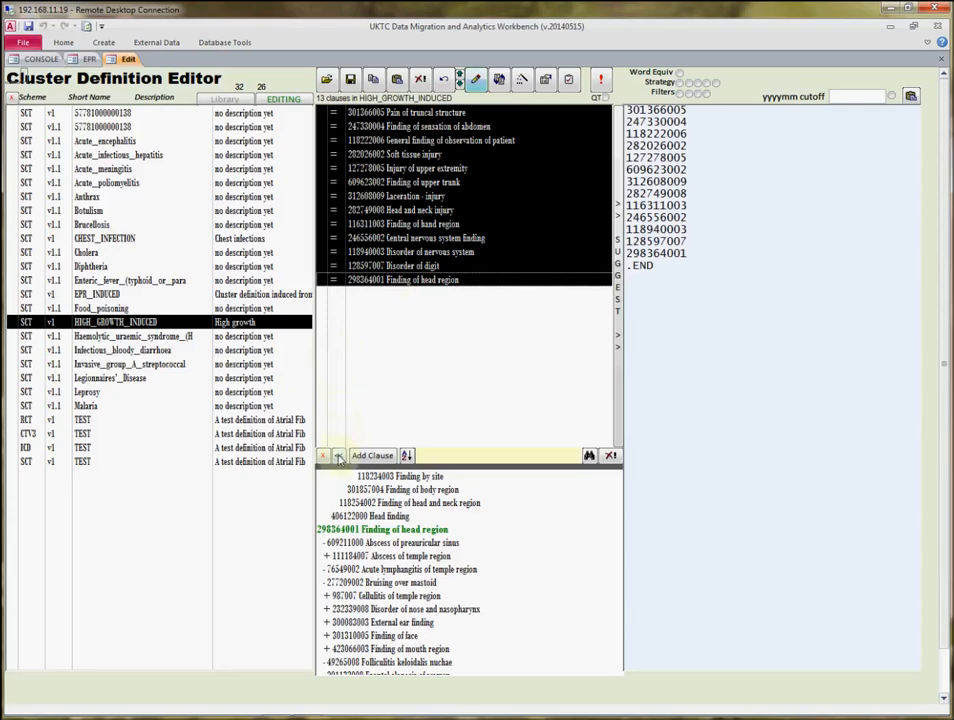
click(339, 456)
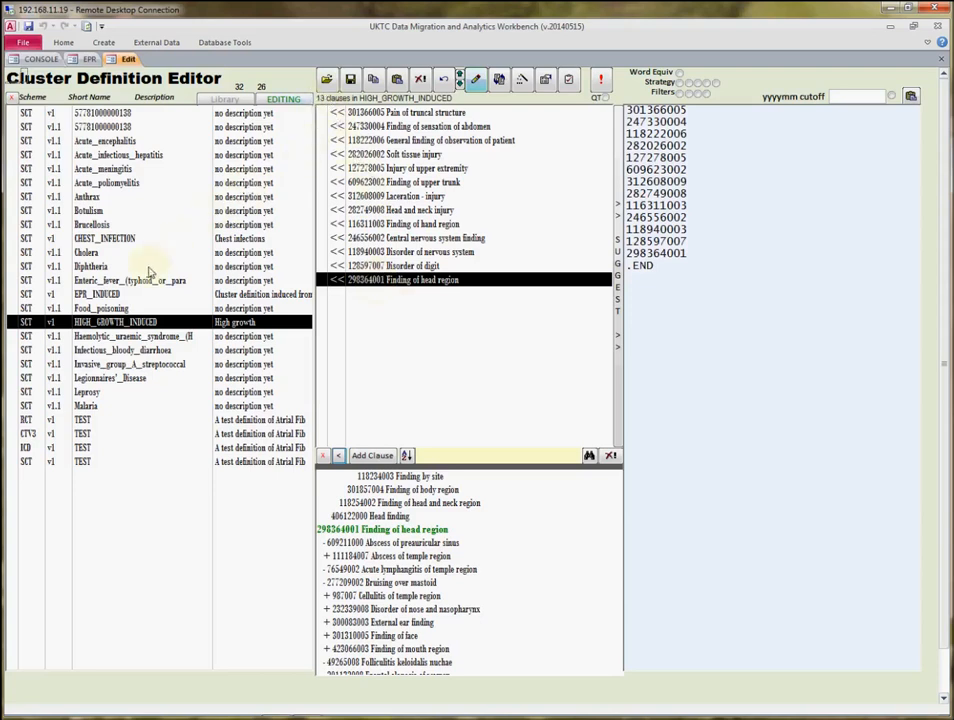
Compare the EPR_INDUCED clauses with HIGH_GROWTH_INDUCED and run the CODES test on the HIGH_GROWTH_INDUCED cluster.
click(151, 298)
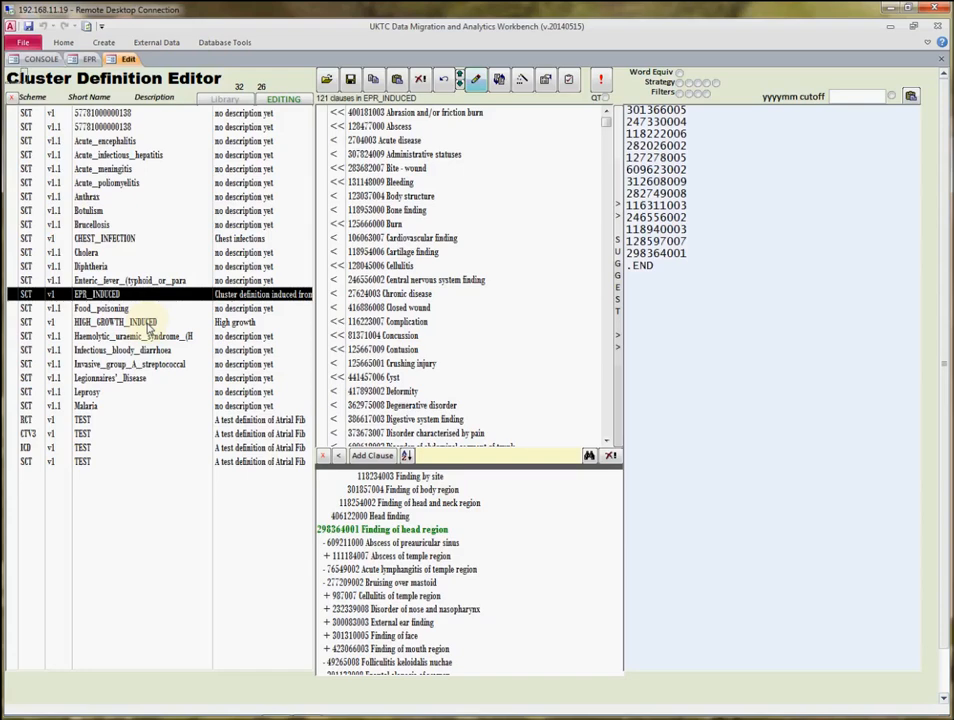
click(149, 325)
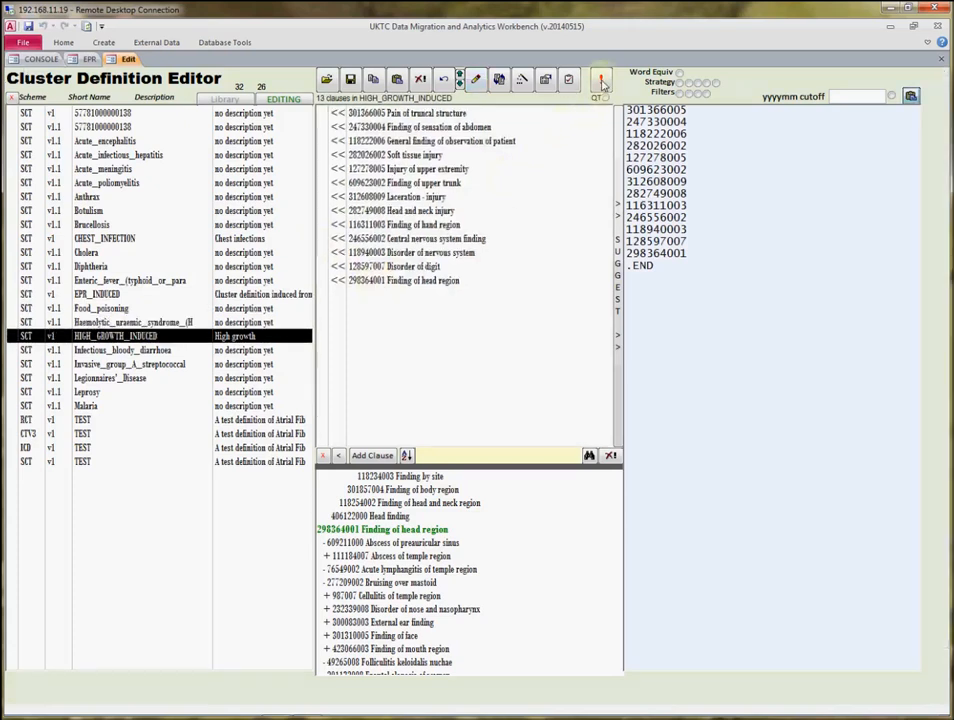
click(602, 81)
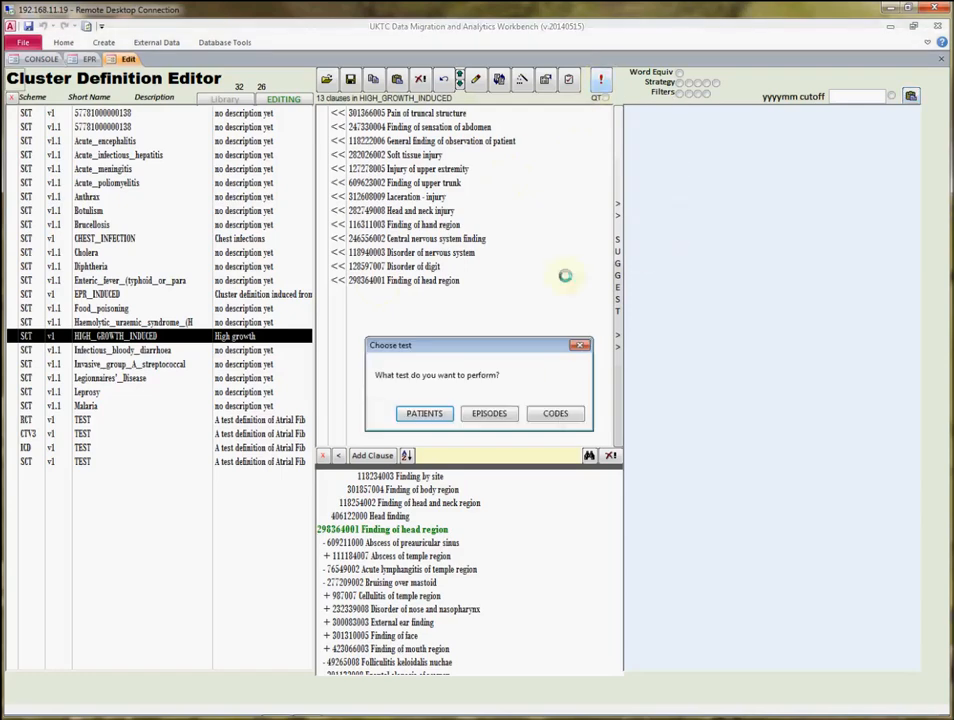
click(557, 414)
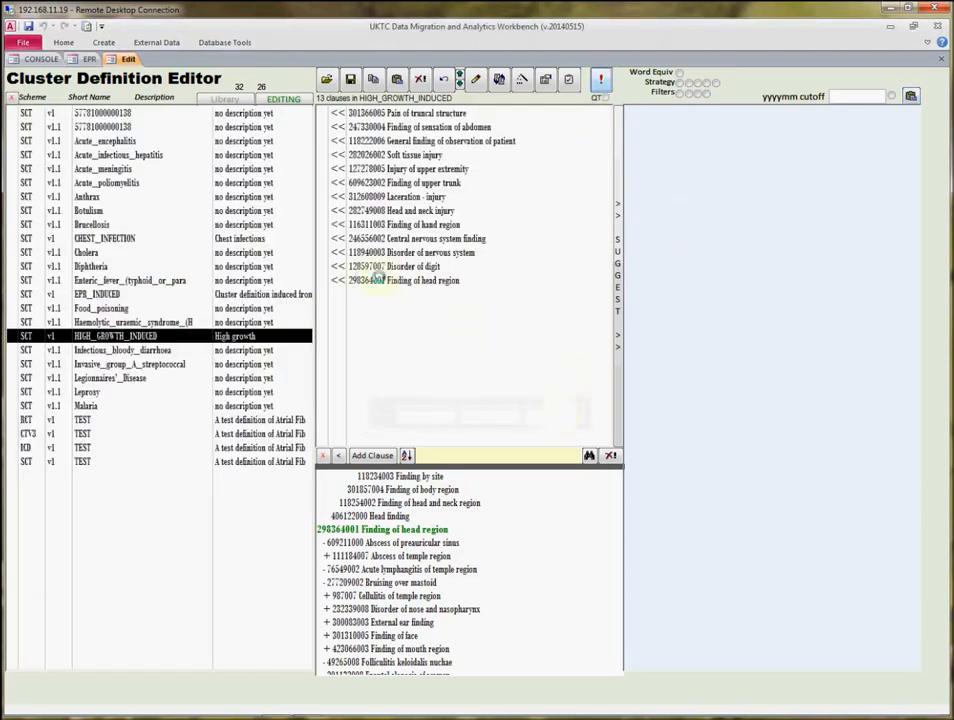
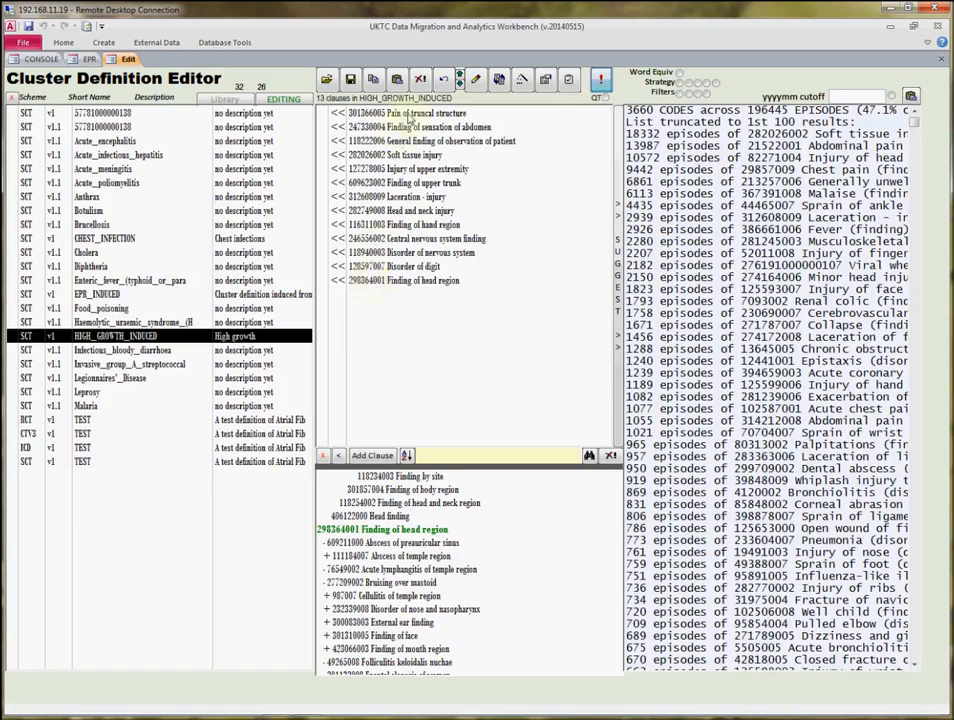
Create a new SCT cluster named HIGH_GROWTH_CODE with the description "High growth codes".
click(408, 115)
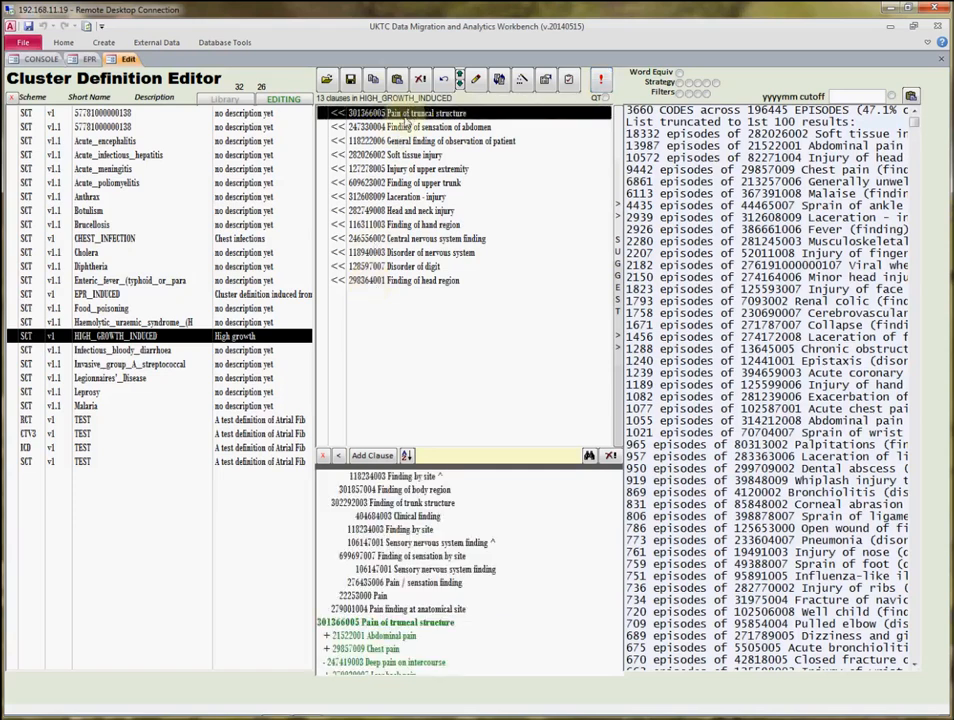
click(475, 82)
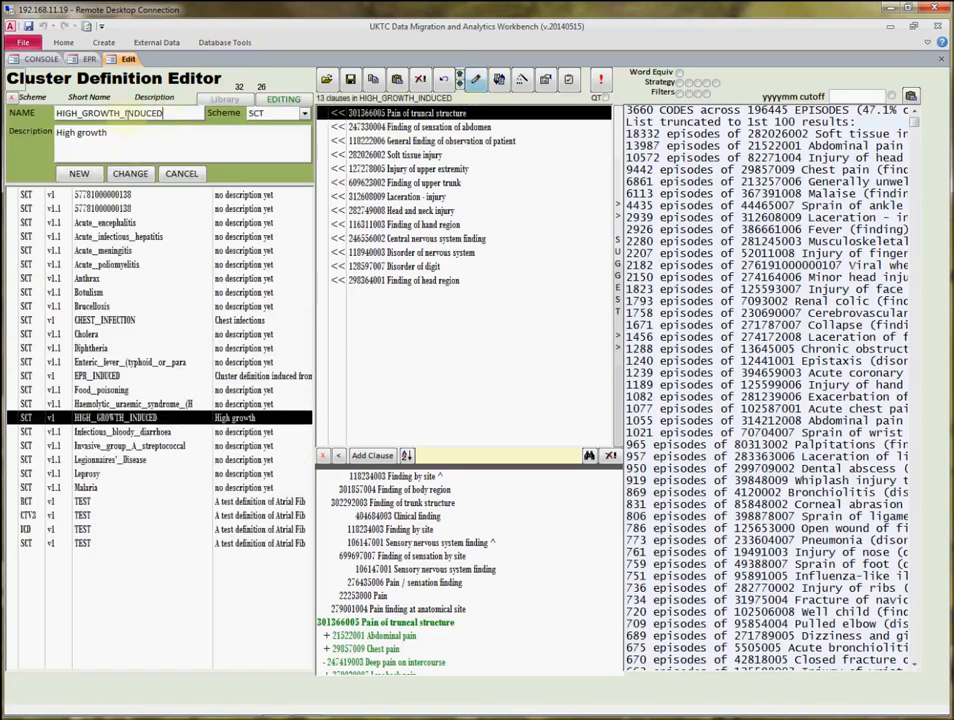
drag(164, 113, 127, 113)
key(BackSpace)
text(CODE)
key(Tab)
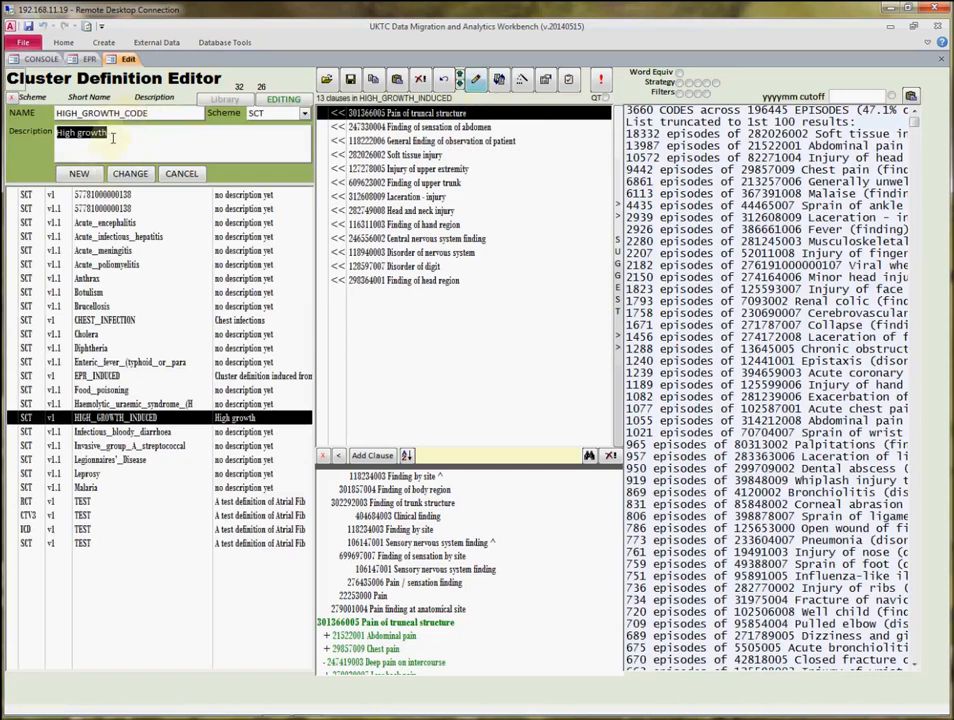
click(113, 137)
text(codes)
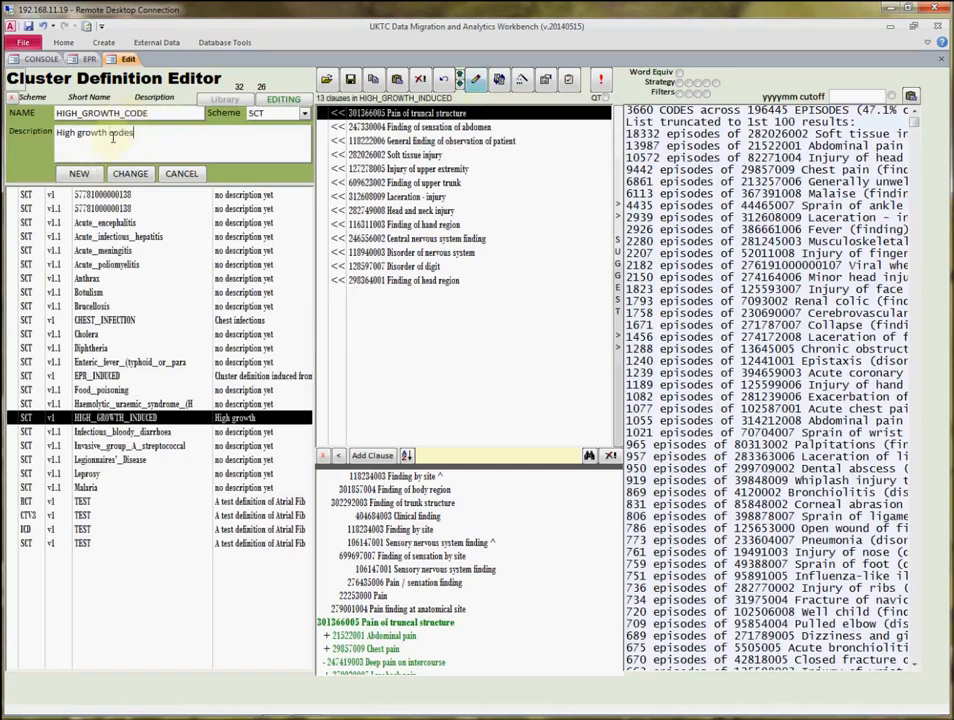
click(78, 173)
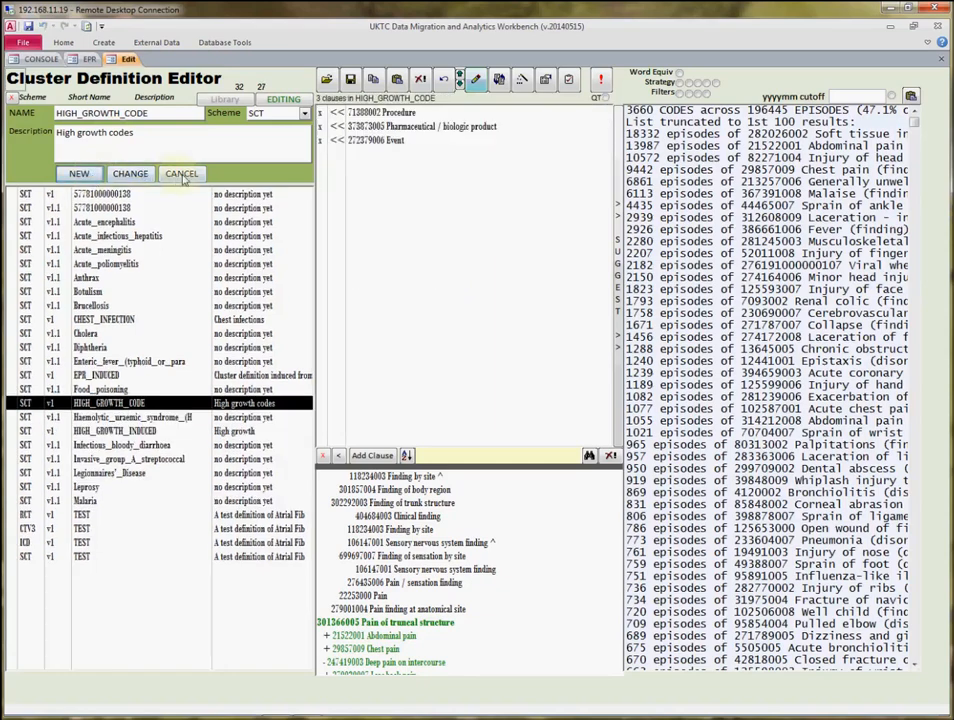
click(181, 173)
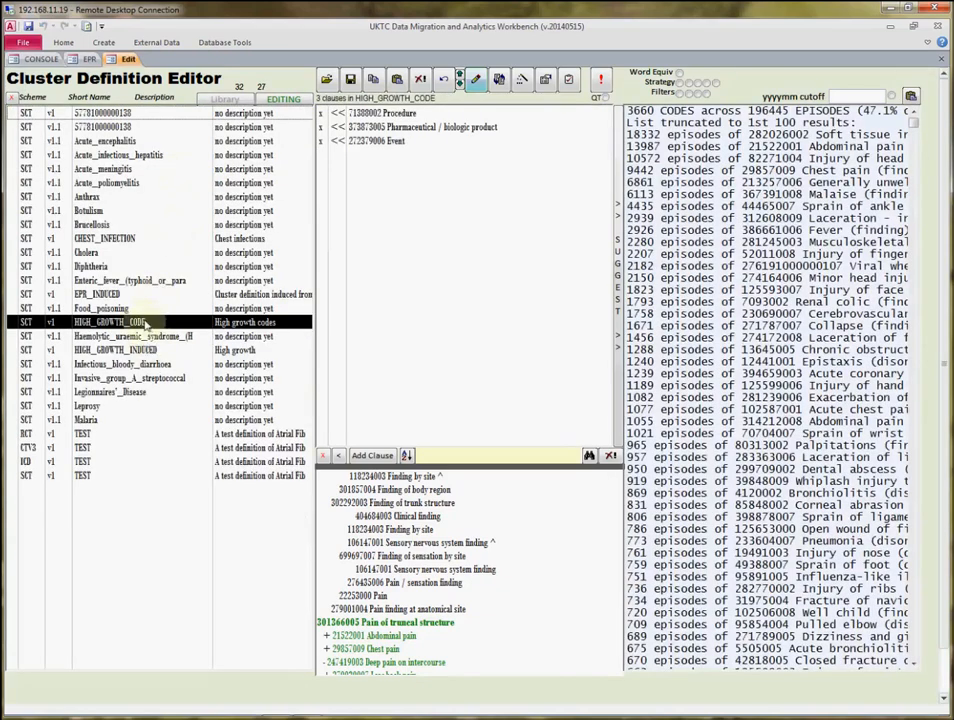
Add the Pain of truncal structure clause from the HIGH_GROWTH_INDUCED cluster to the HIGH_GROWTH_CODE cluster.
click(150, 351)
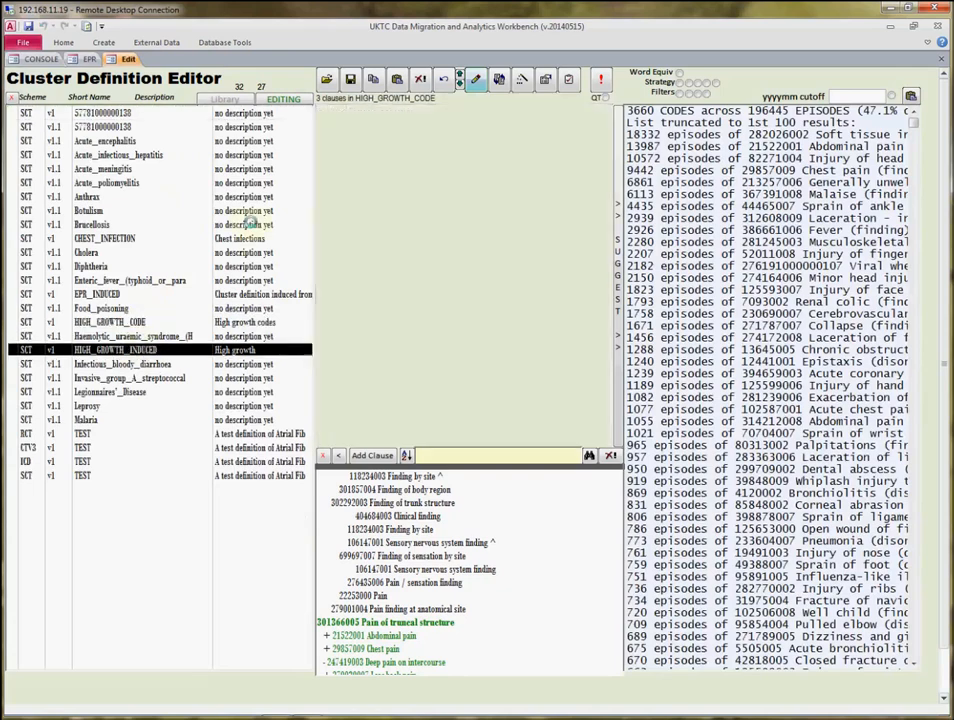
click(377, 113)
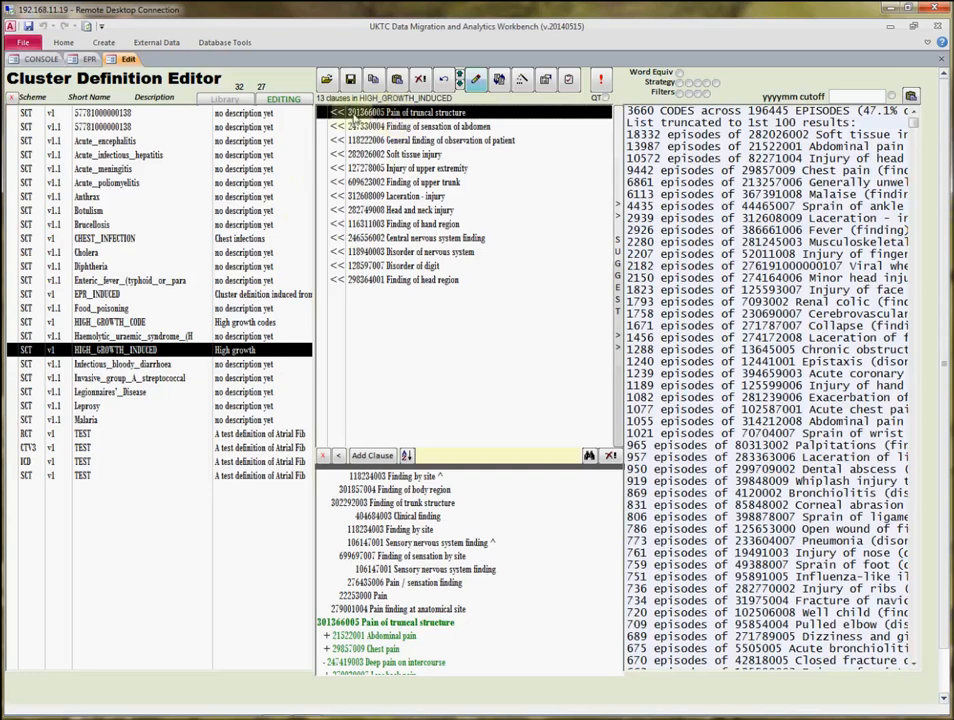
click(128, 324)
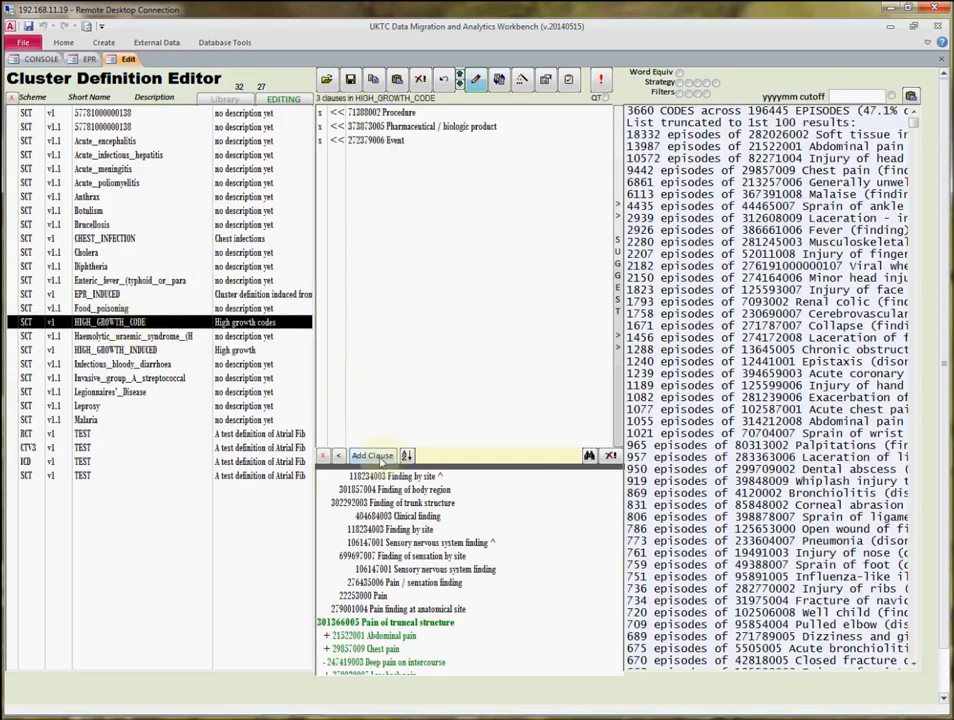
click(381, 457)
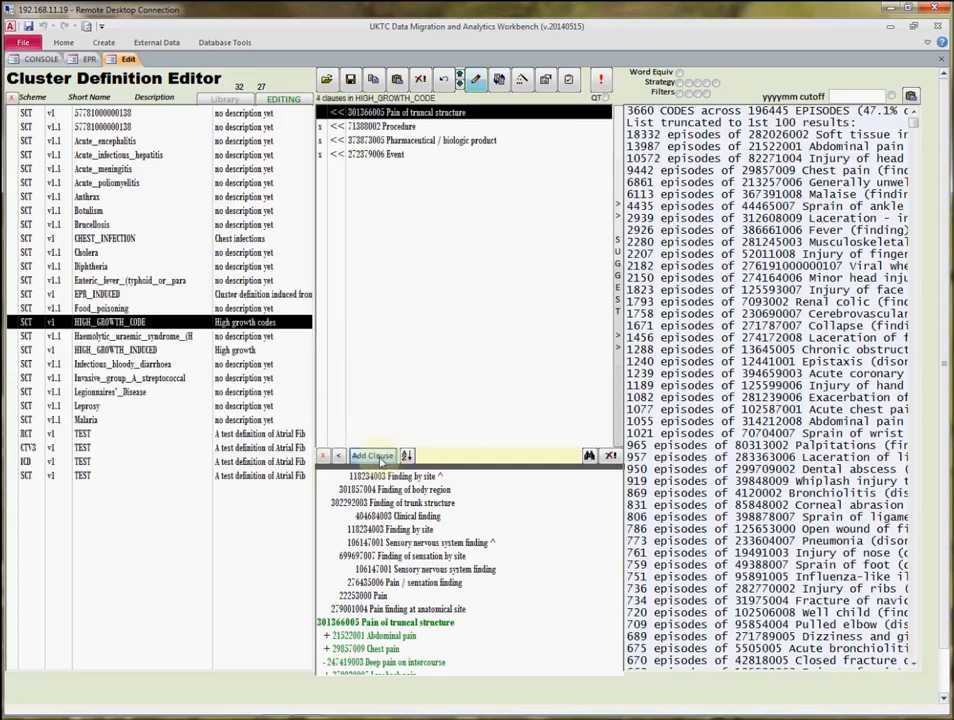
Delete the excluded Procedure, Pharmaceutical / biologic product and Event clauses from the HIGH_GROWTH_CODE cluster.
click(395, 127)
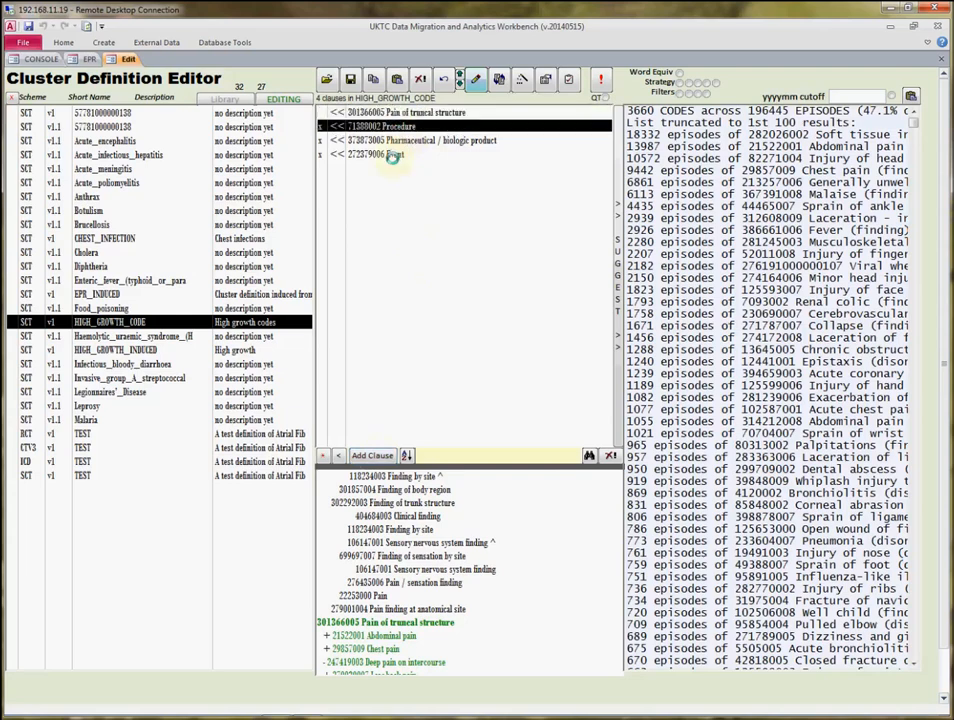
shift+click(393, 155)
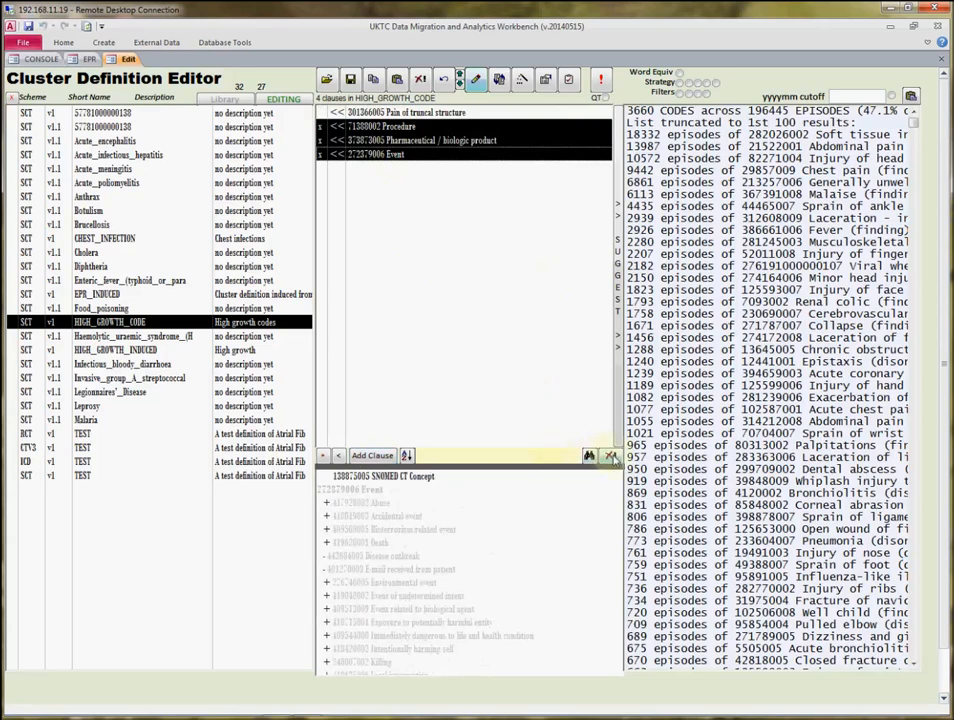
click(610, 456)
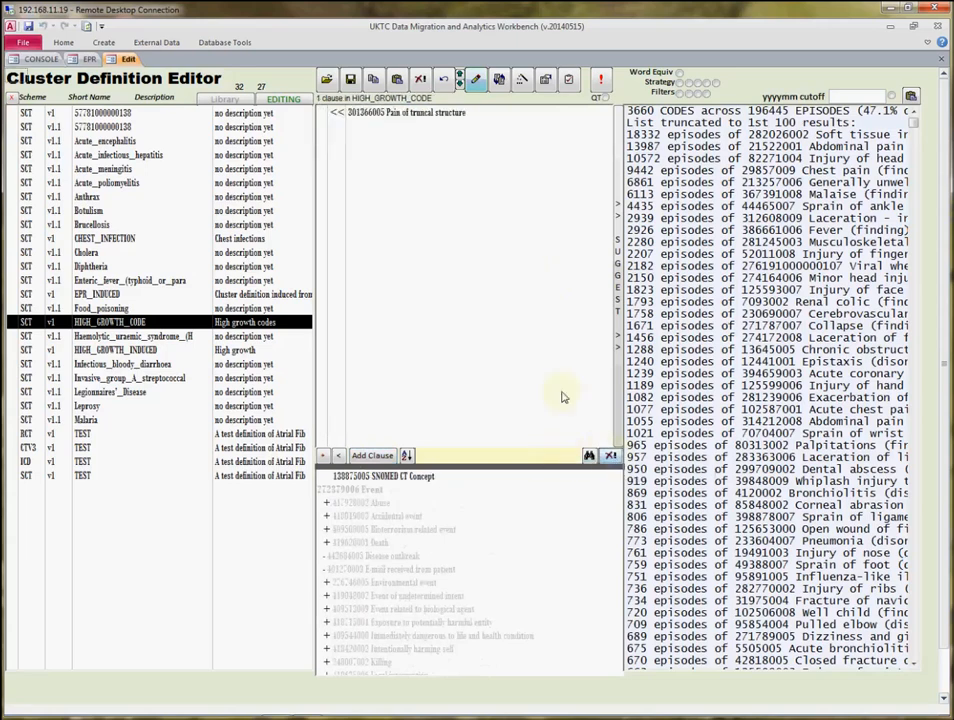
Run the CODES test on the HIGH_GROWTH_CODE cluster with its Pain of truncal structure clause.
click(420, 113)
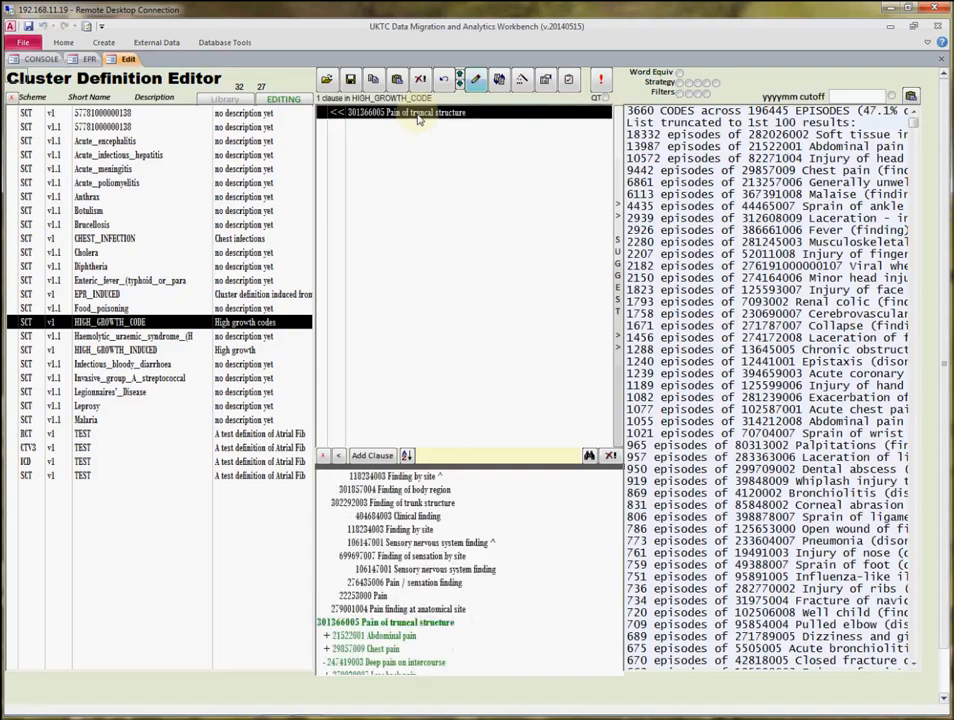
click(603, 80)
click(556, 411)
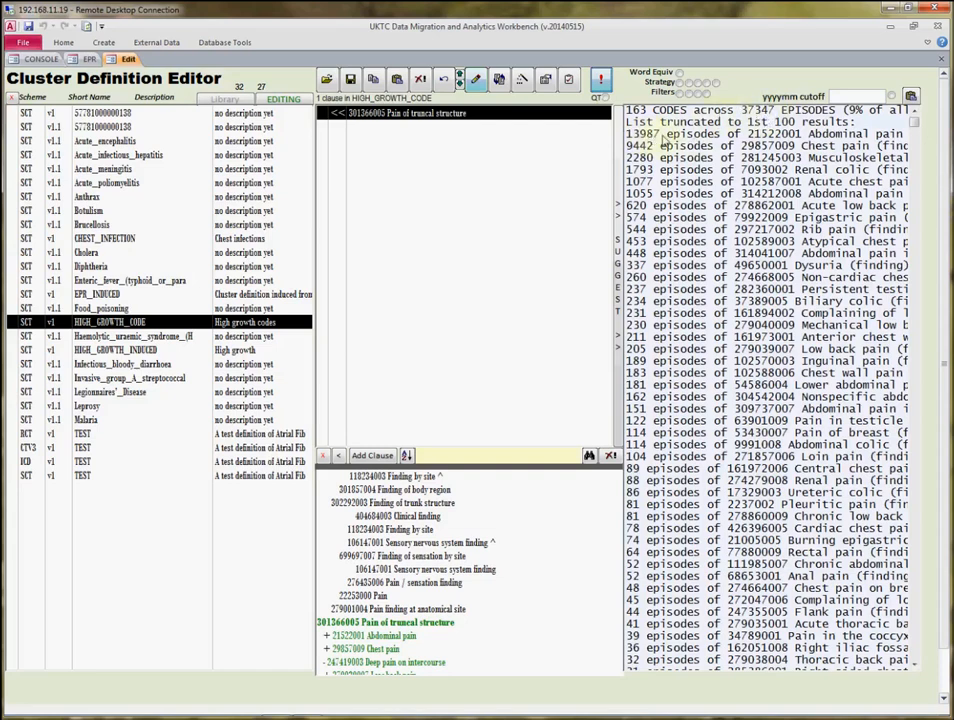
Add the 18 most frequent codes, from Abdominal pain to Anterior chest wall pain, to the HIGH_GROWTH_CODE cluster without refactoring its definition.
click(666, 135)
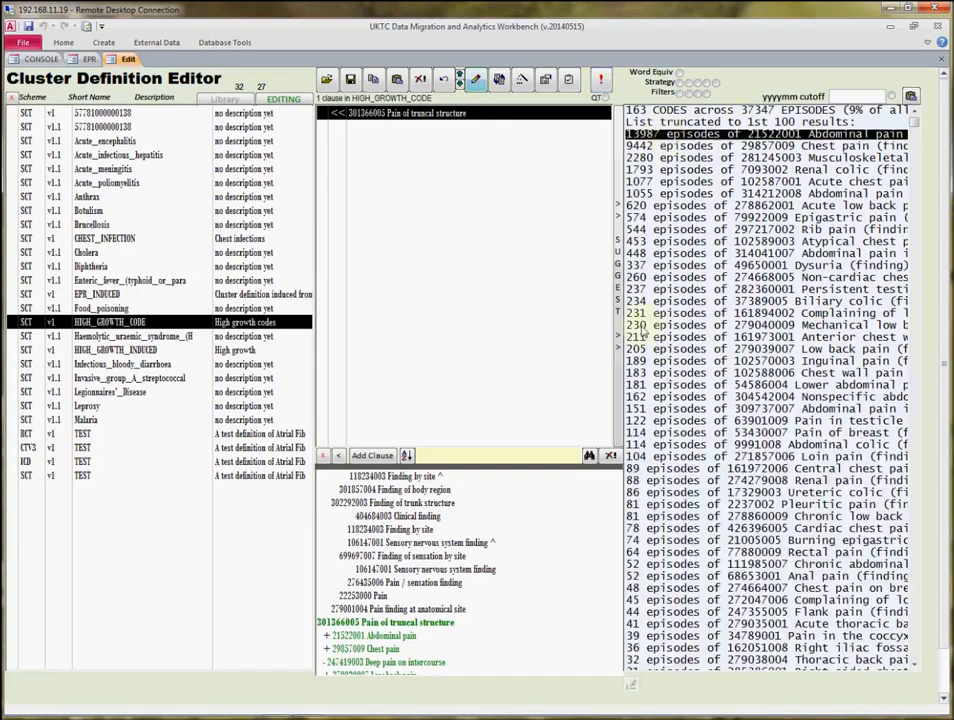
shift+click(653, 338)
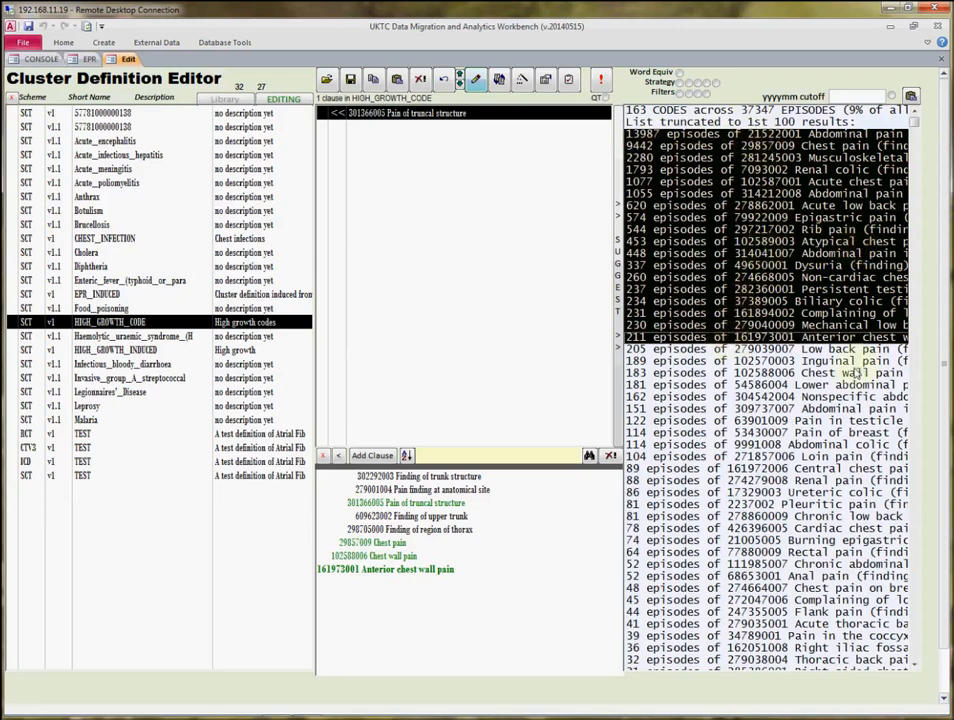
click(911, 96)
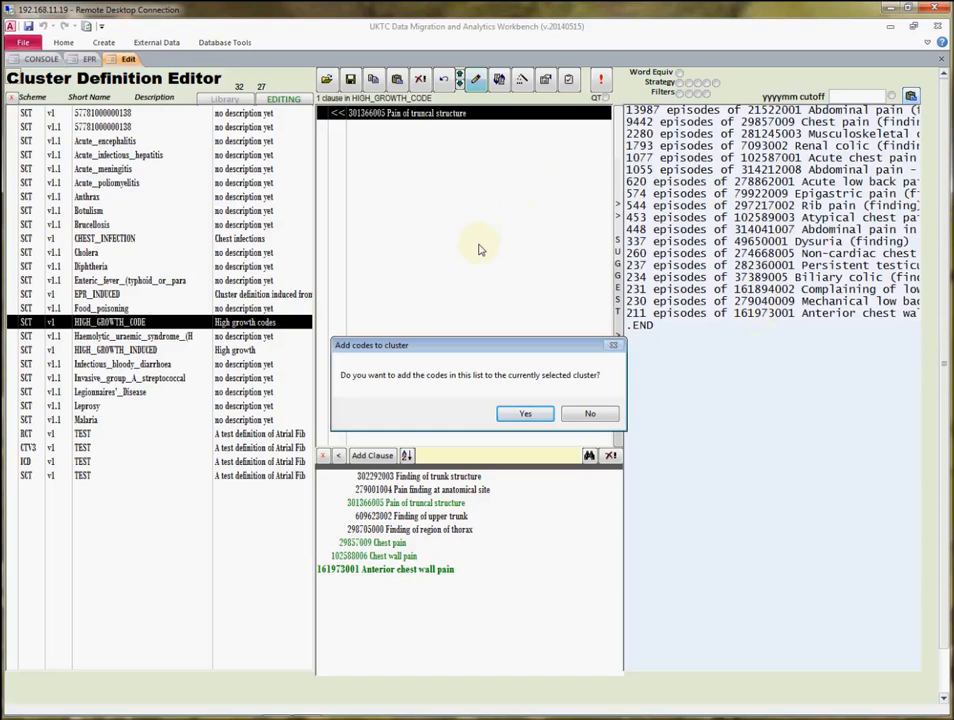
click(524, 413)
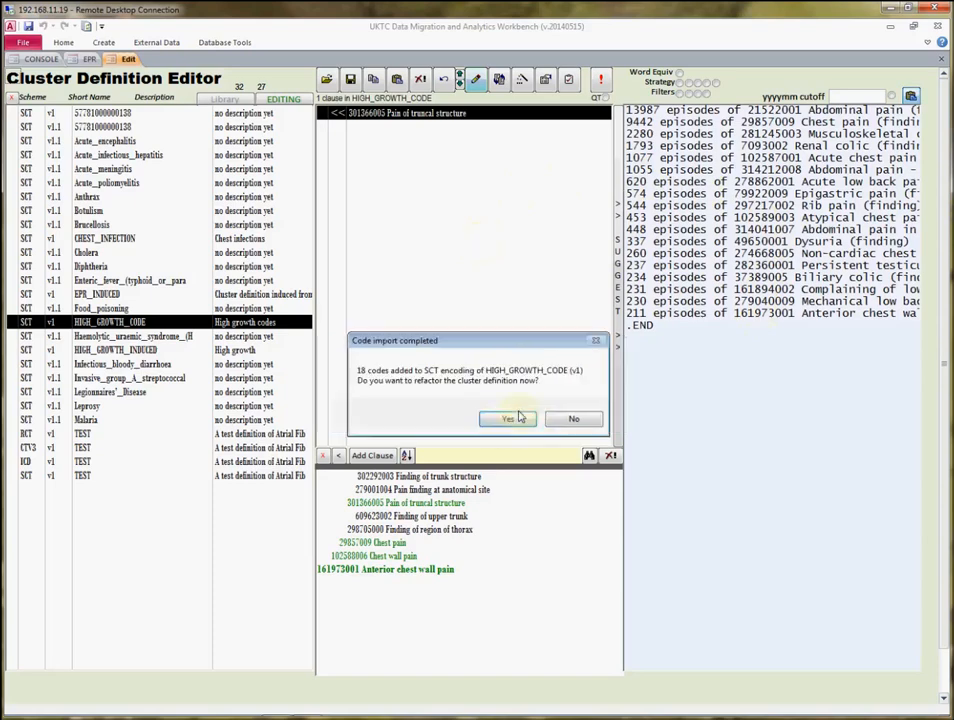
click(571, 419)
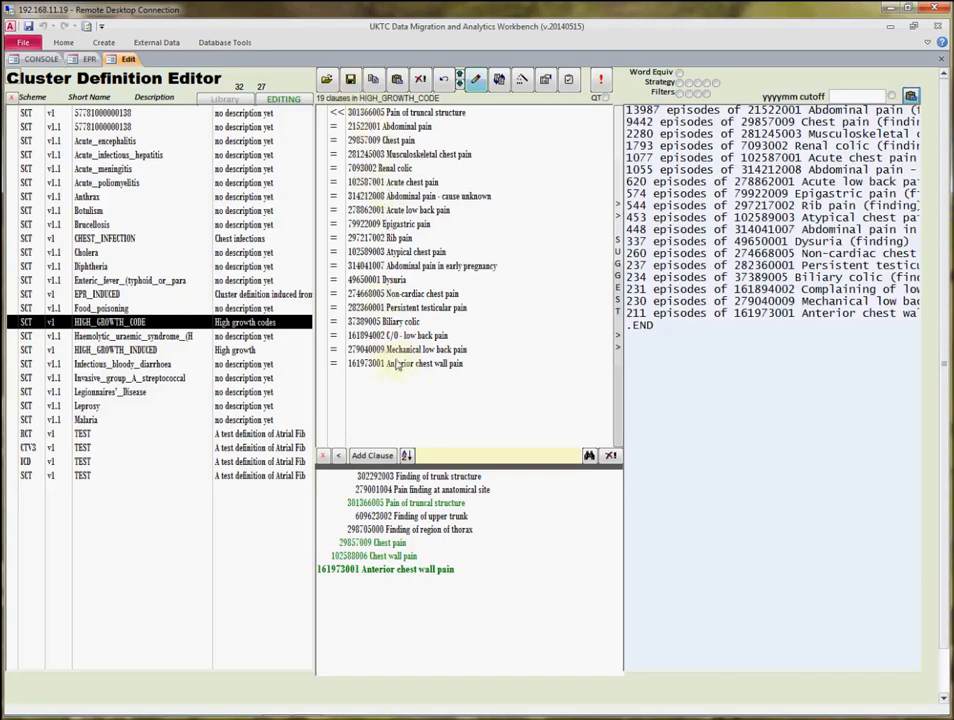
Run the Episodes Monthly Total query in EPR Data Analytics with HIGH_GROWTH_CODE as the included and exploded cluster.
click(90, 60)
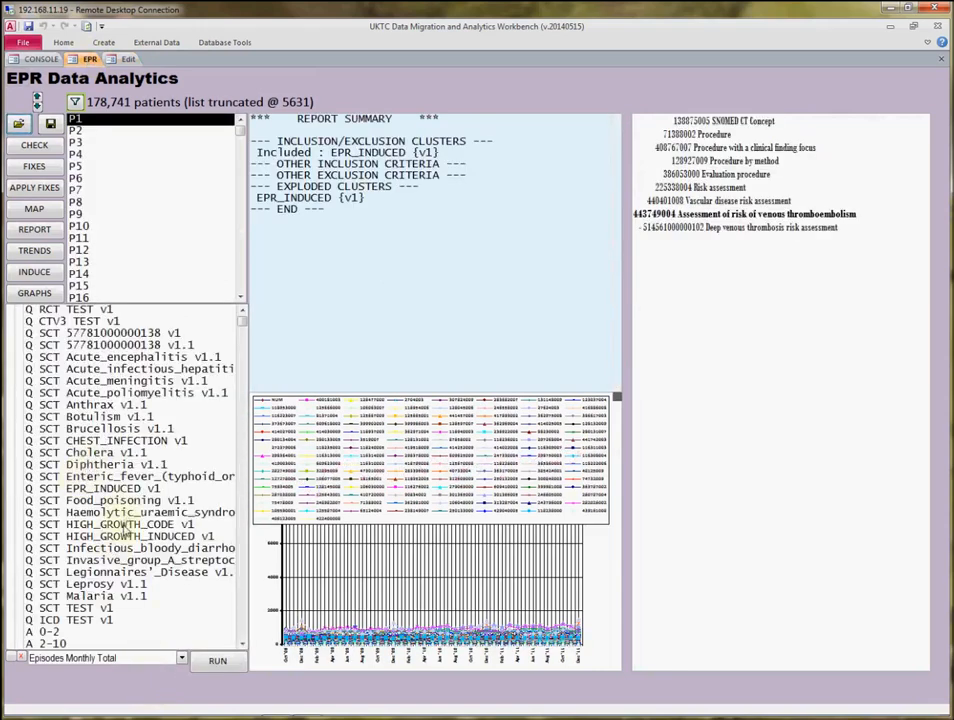
click(127, 525)
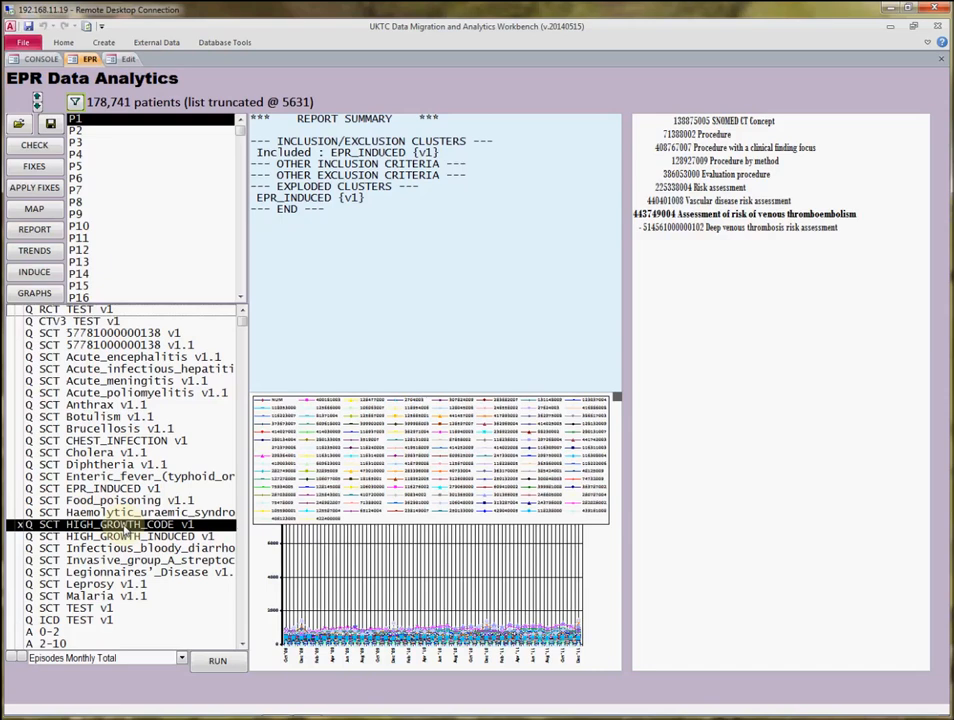
click(22, 660)
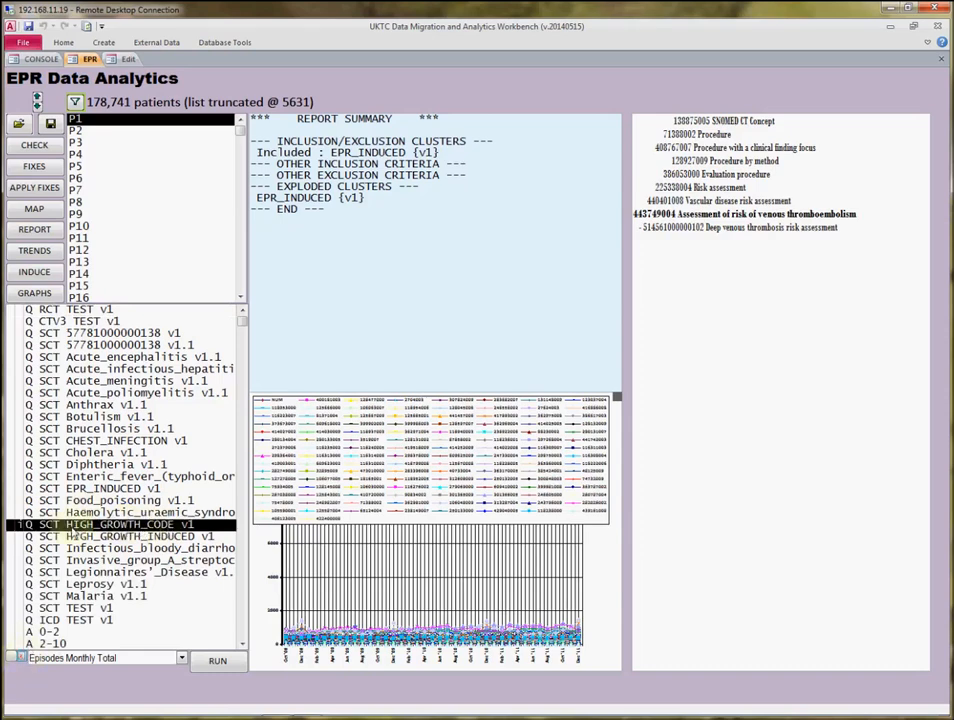
click(128, 60)
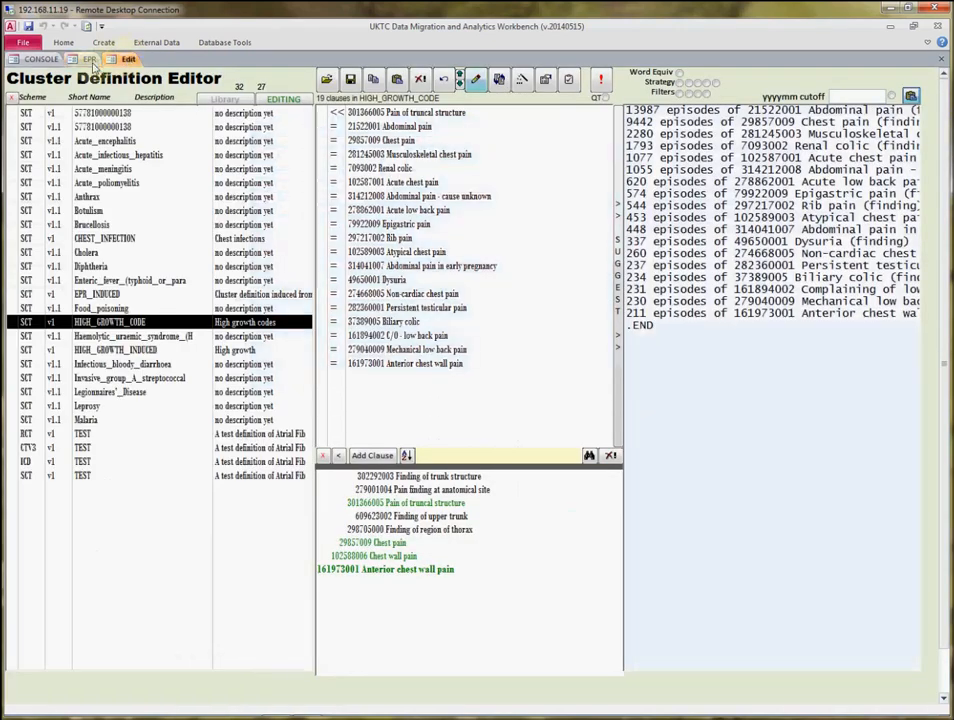
click(89, 60)
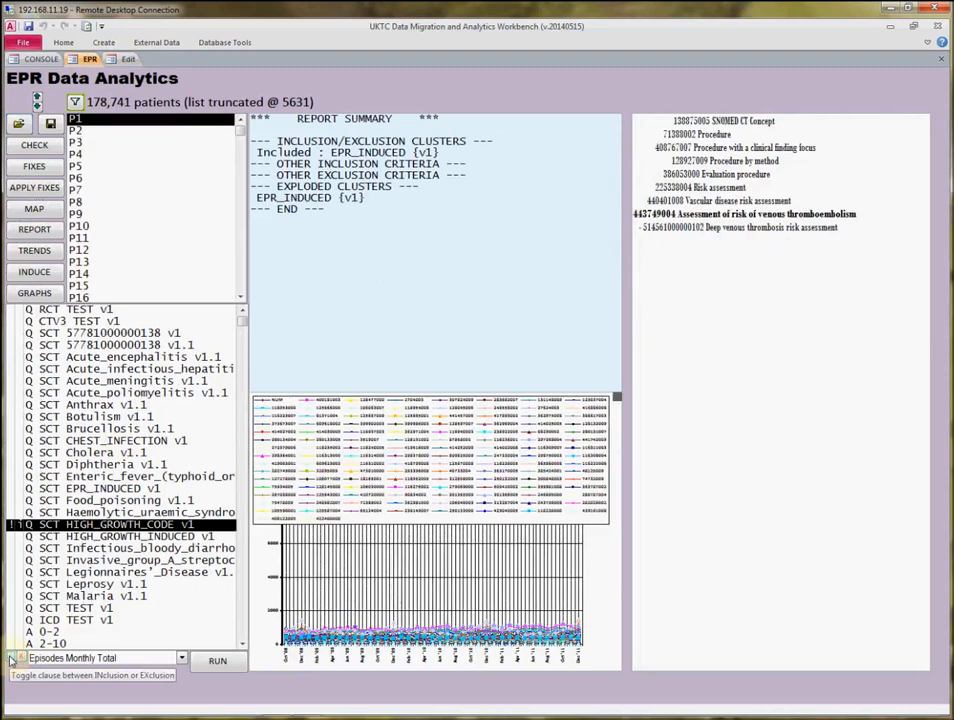
click(218, 662)
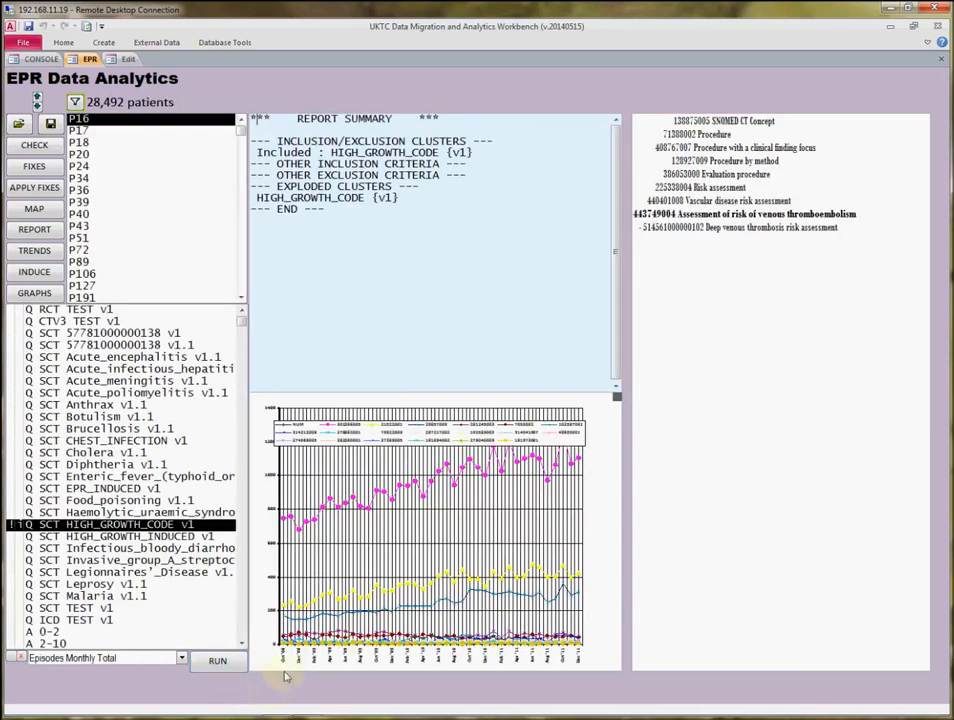
Enlarge the monthly episodes chart and compare its lines with the Chest pain and Musculoskeletal chest pain clauses in the cluster.
drag(618, 397, 752, 232)
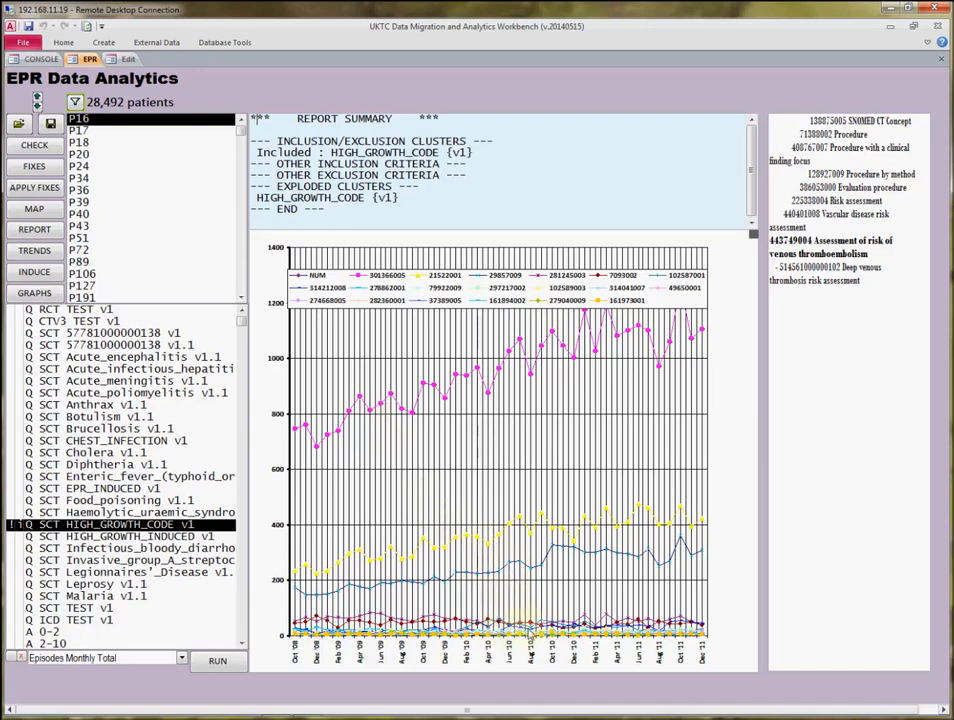
click(127, 62)
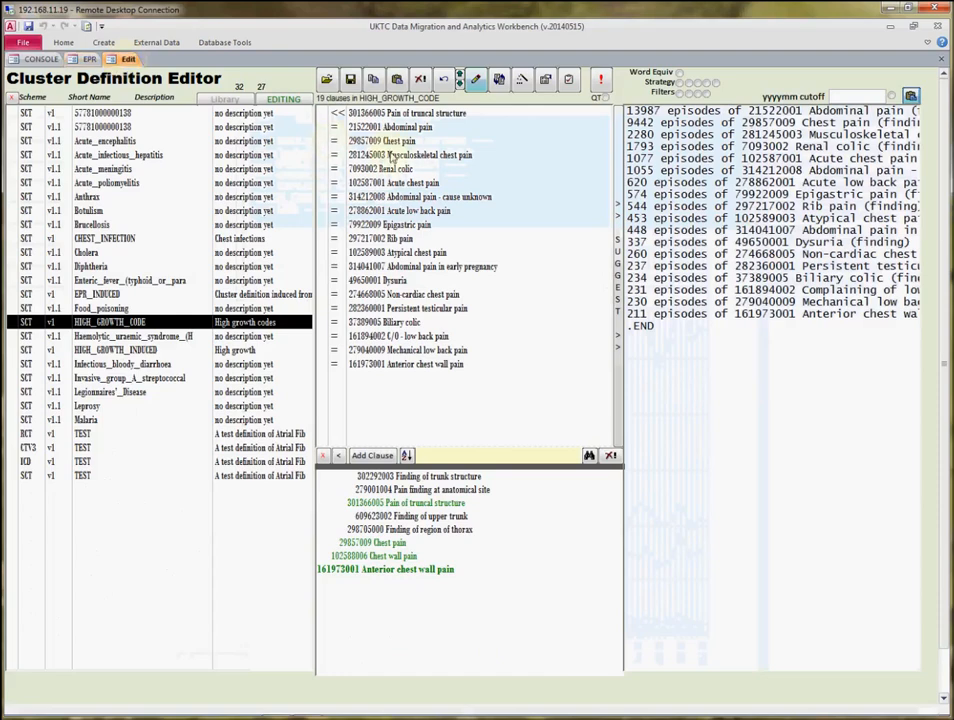
click(393, 141)
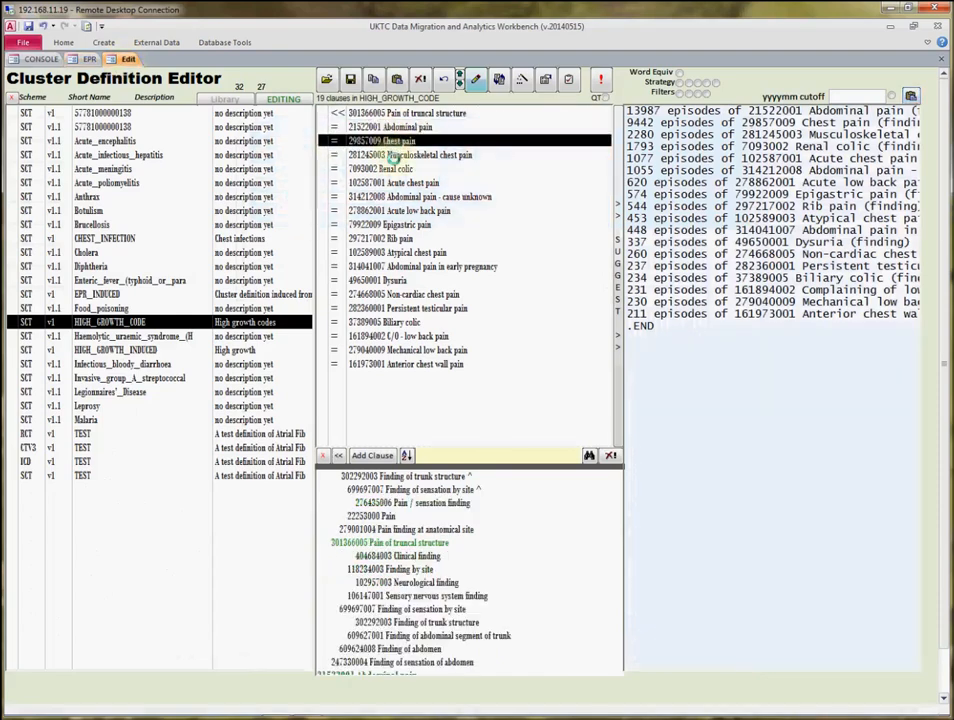
click(393, 155)
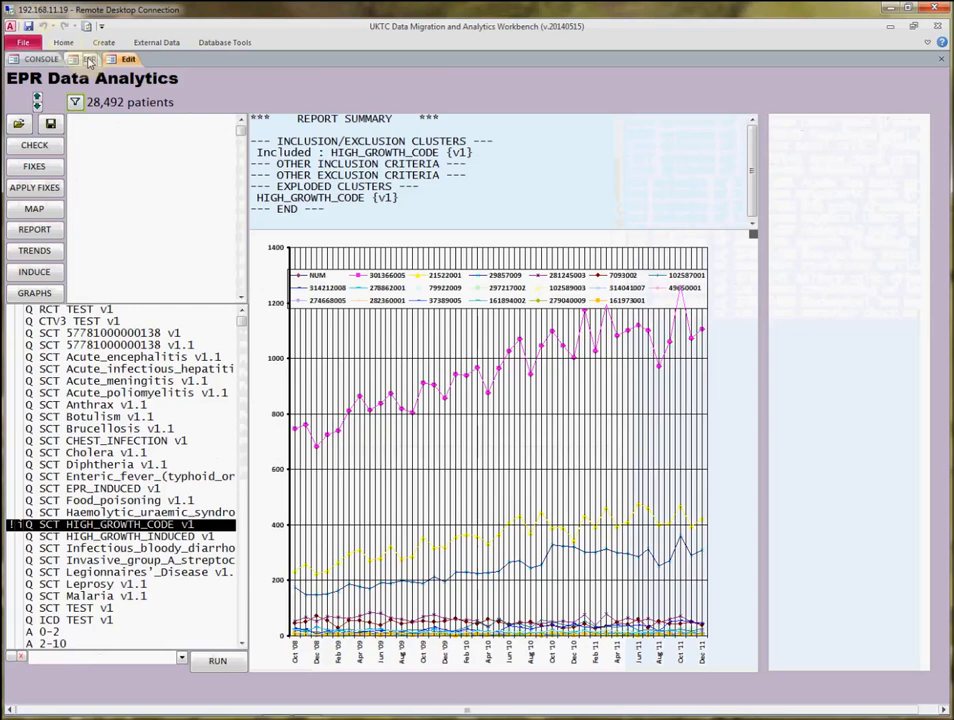
click(89, 59)
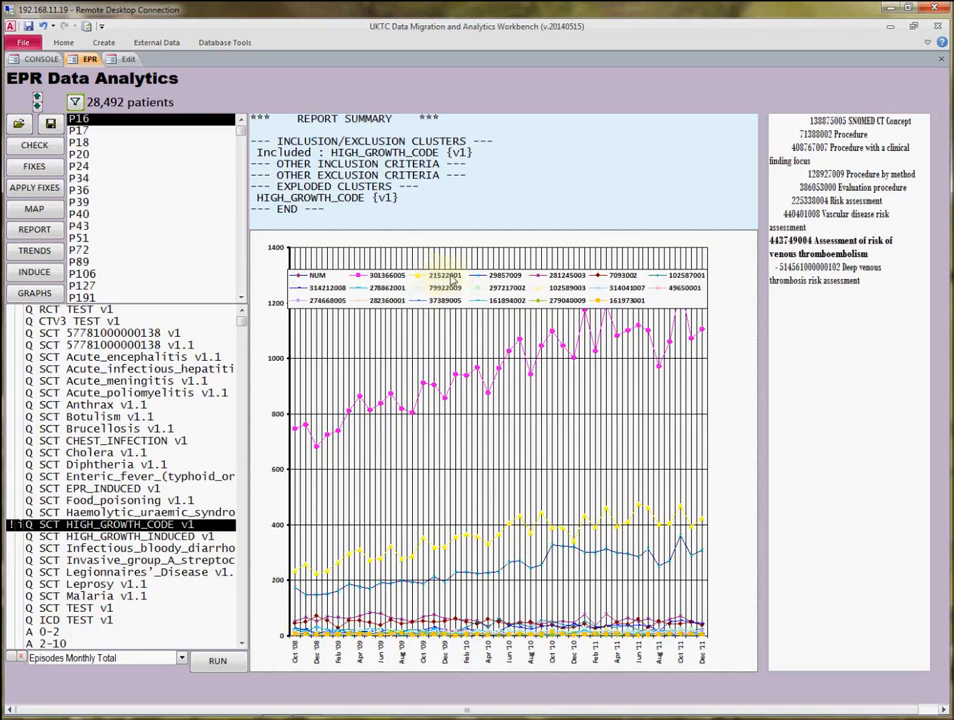
Mark the Abdominal pain clause in the HIGH_GROWTH_CODE cluster as excluded and return to the monthly episodes chart.
click(127, 62)
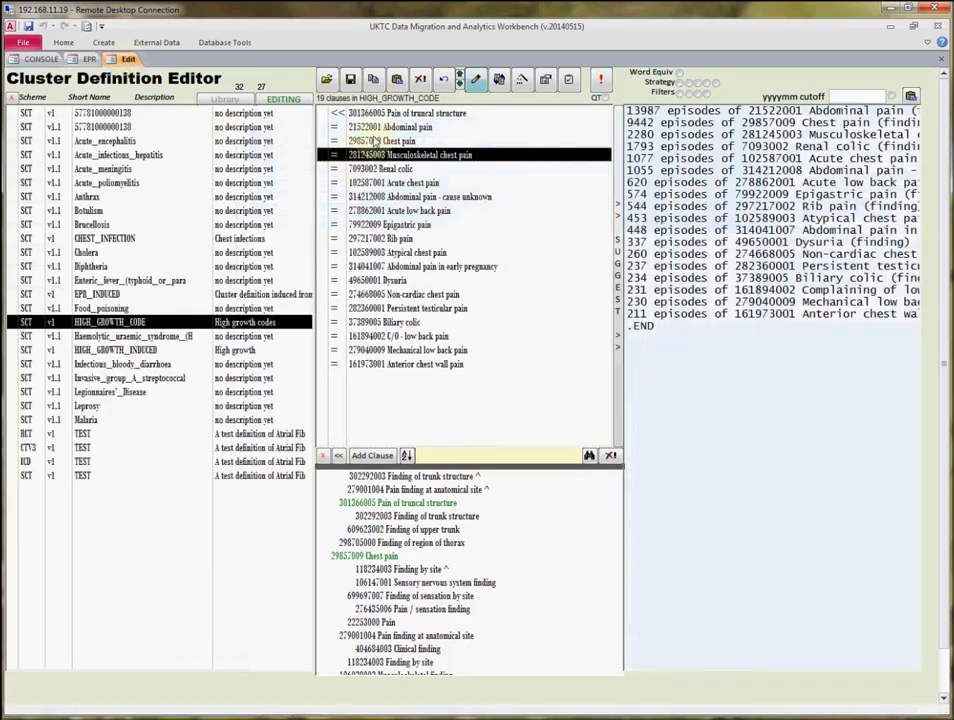
click(357, 128)
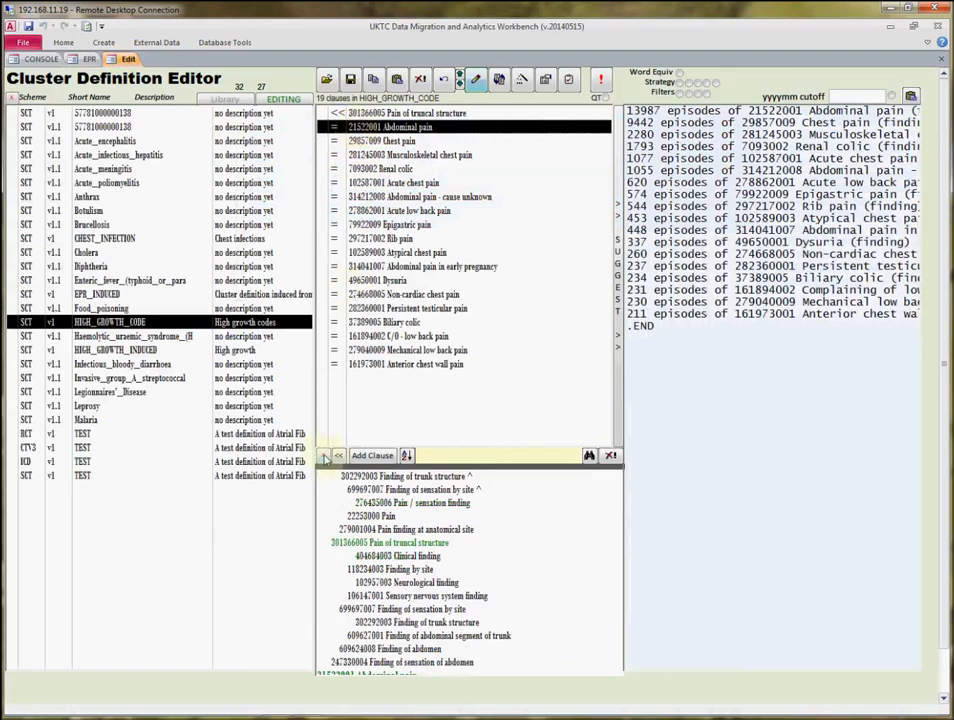
click(324, 456)
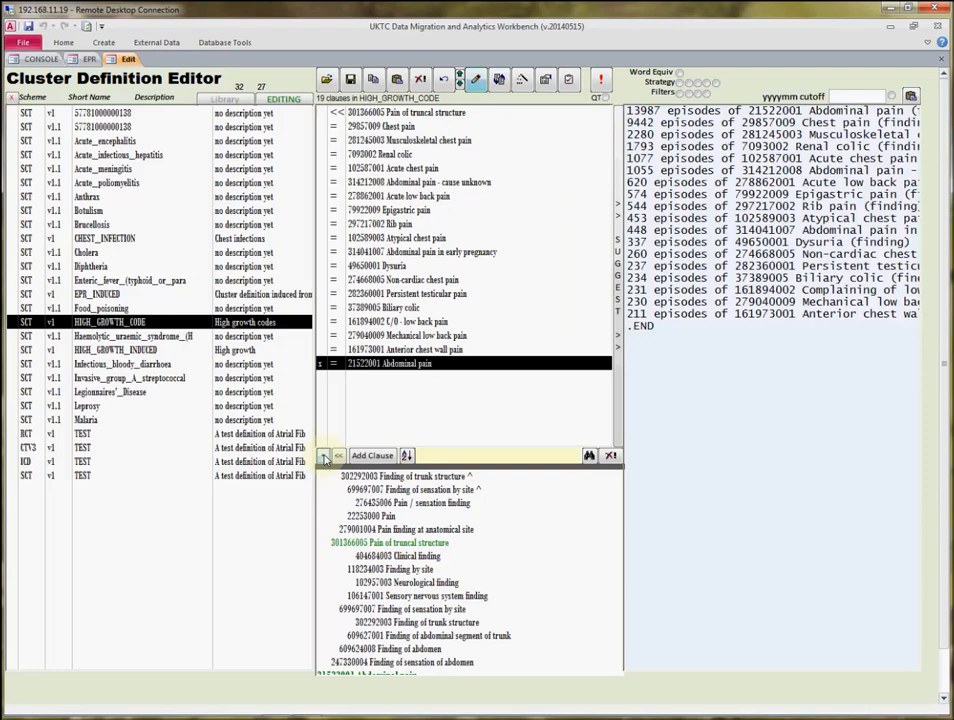
click(89, 58)
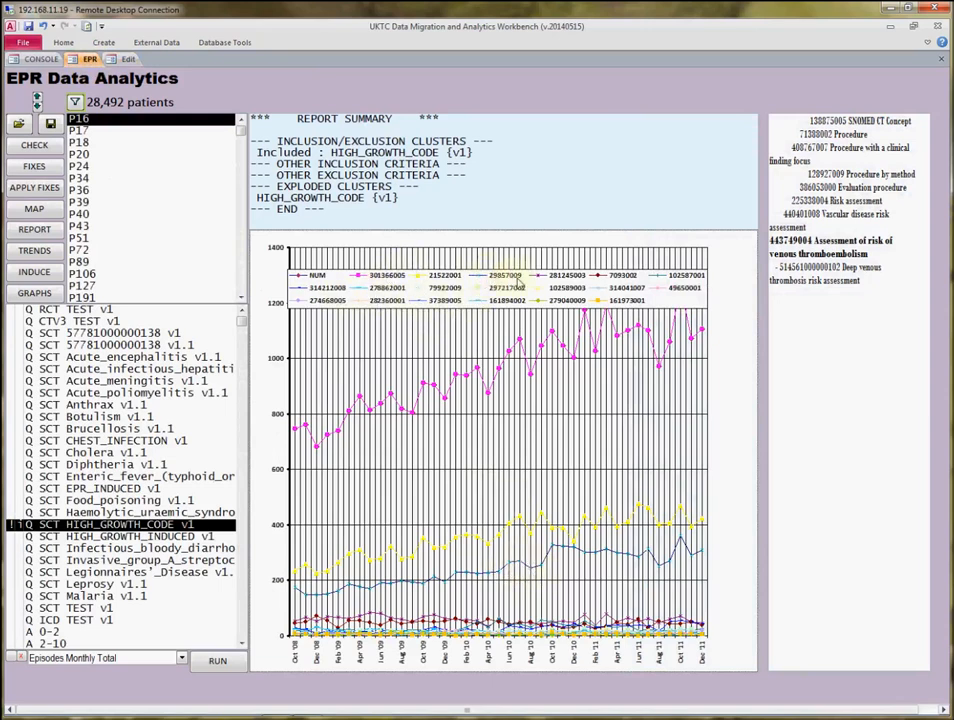
Mark the Chest pain clause in the HIGH_GROWTH_CODE cluster as excluded, then rerun the Episodes Monthly Total query and check the excluded clauses.
click(127, 60)
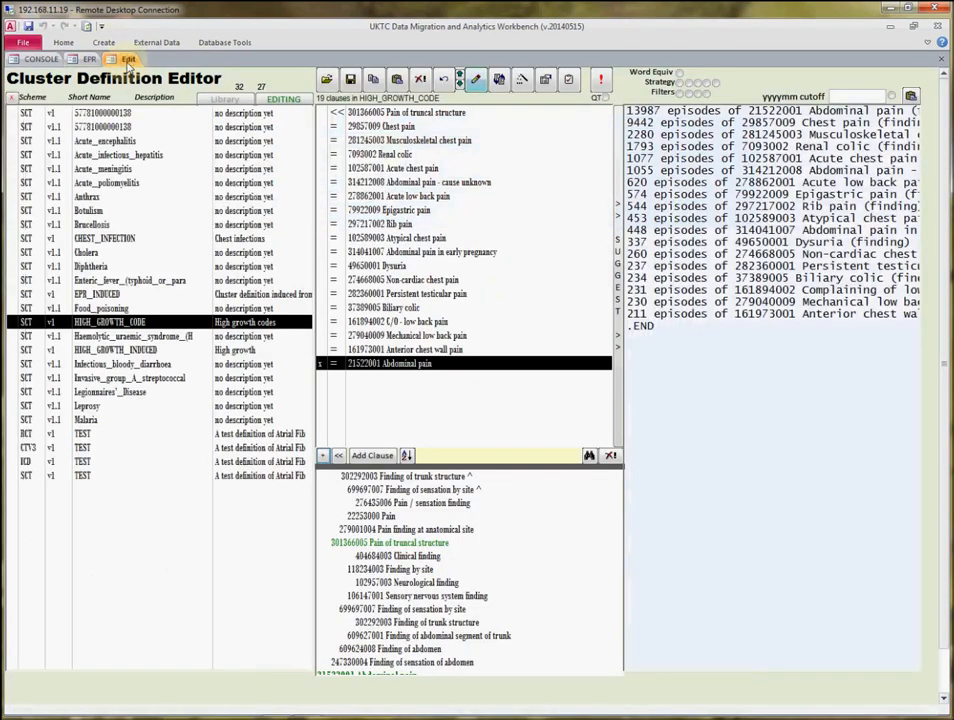
click(340, 126)
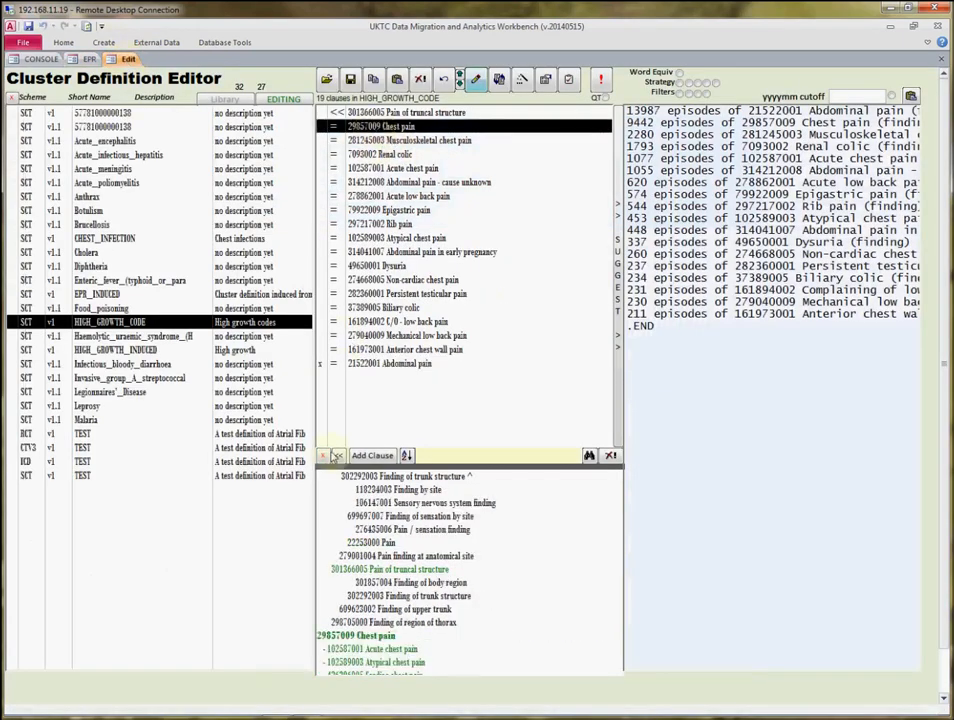
click(325, 457)
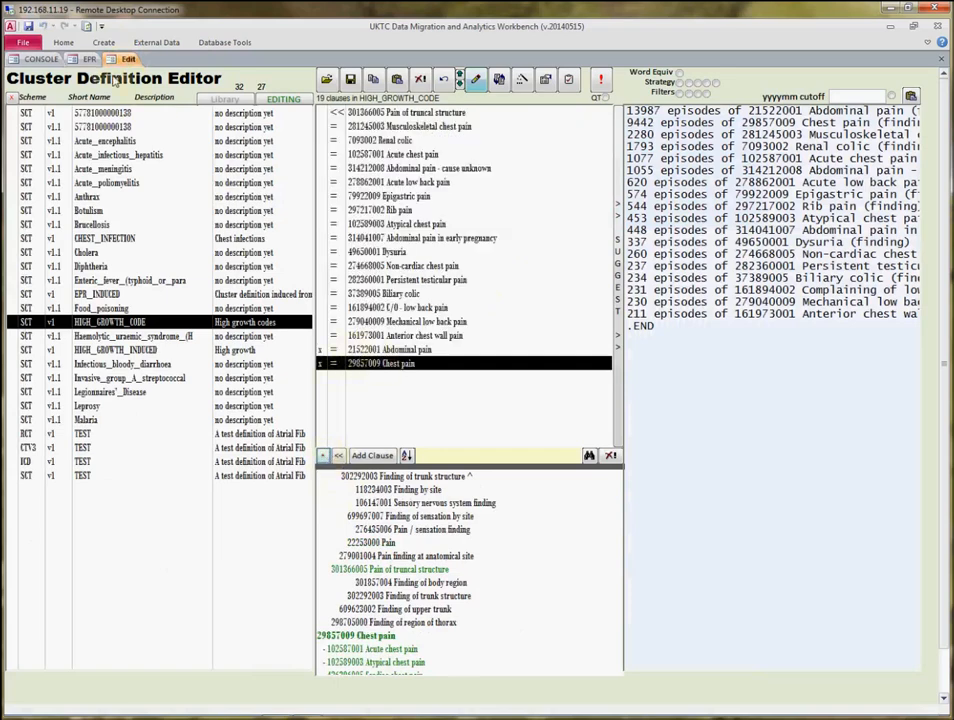
click(88, 59)
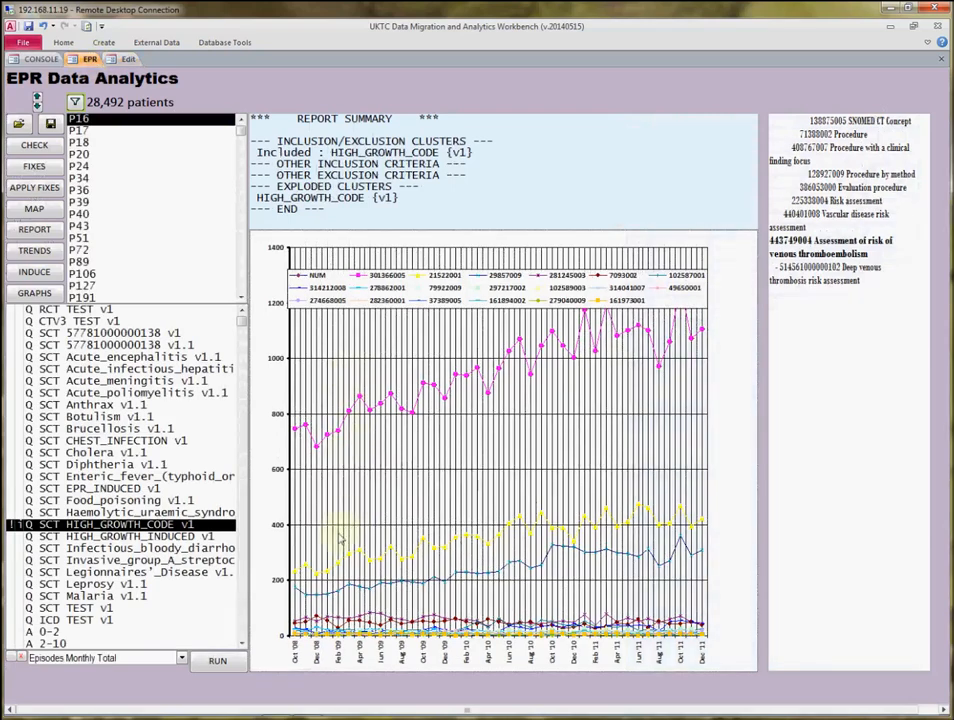
click(216, 664)
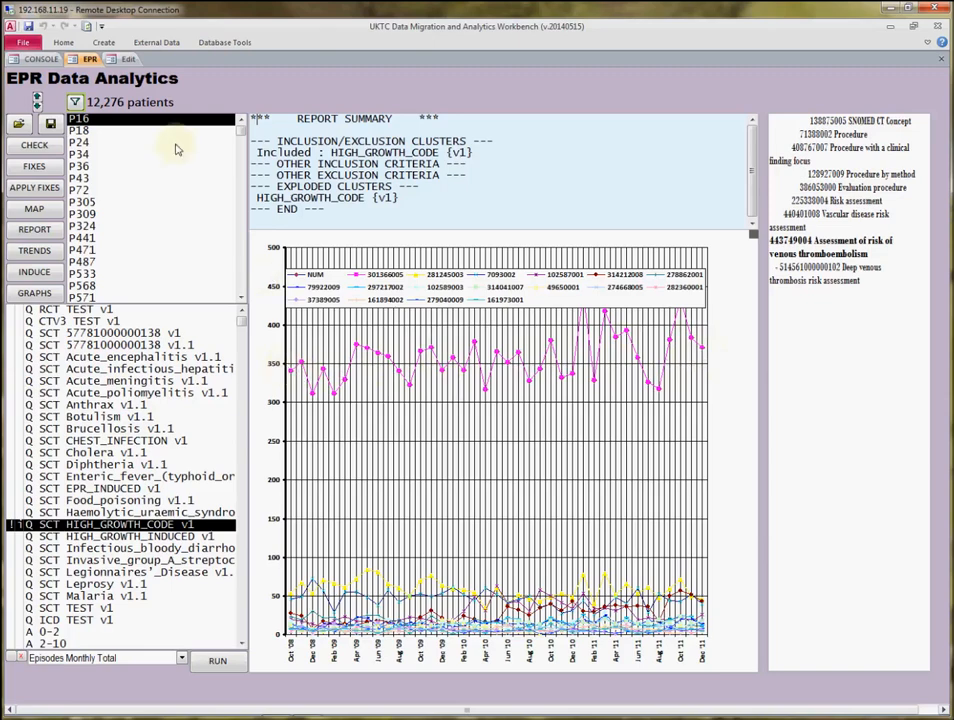
click(122, 59)
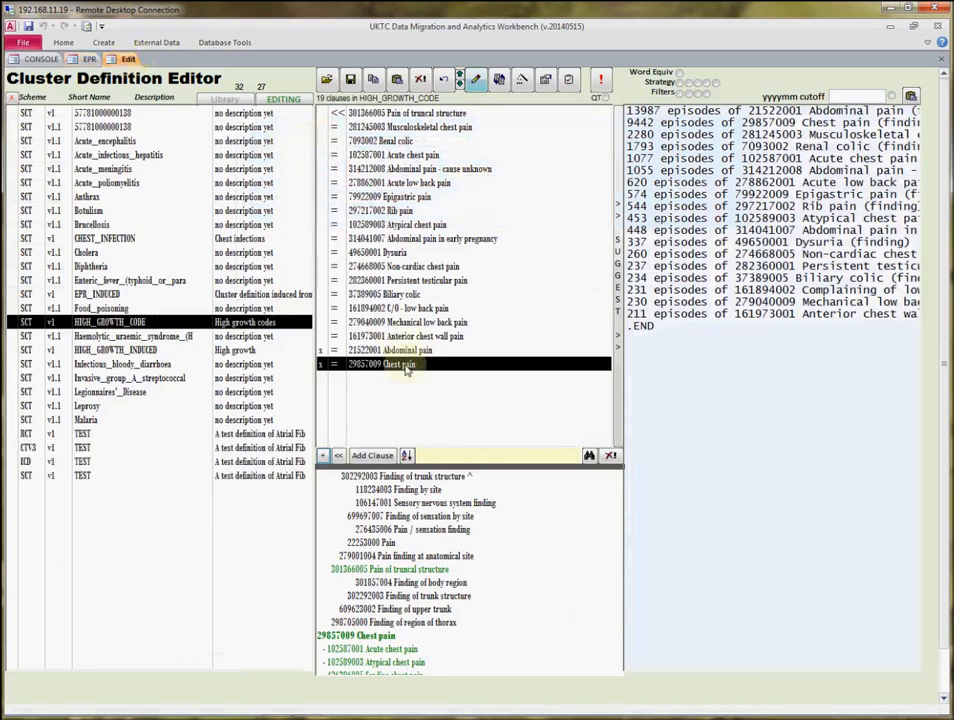
click(84, 60)
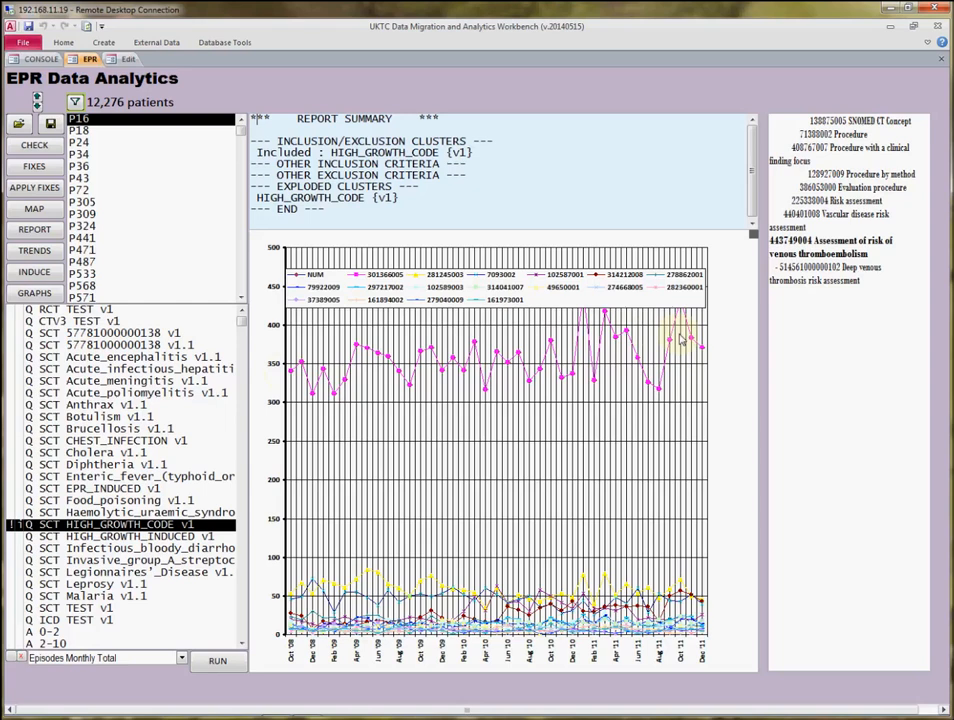
Open the monthly episodes chart for editing and delete the 301366005 and NUM series.
right_click(381, 398)
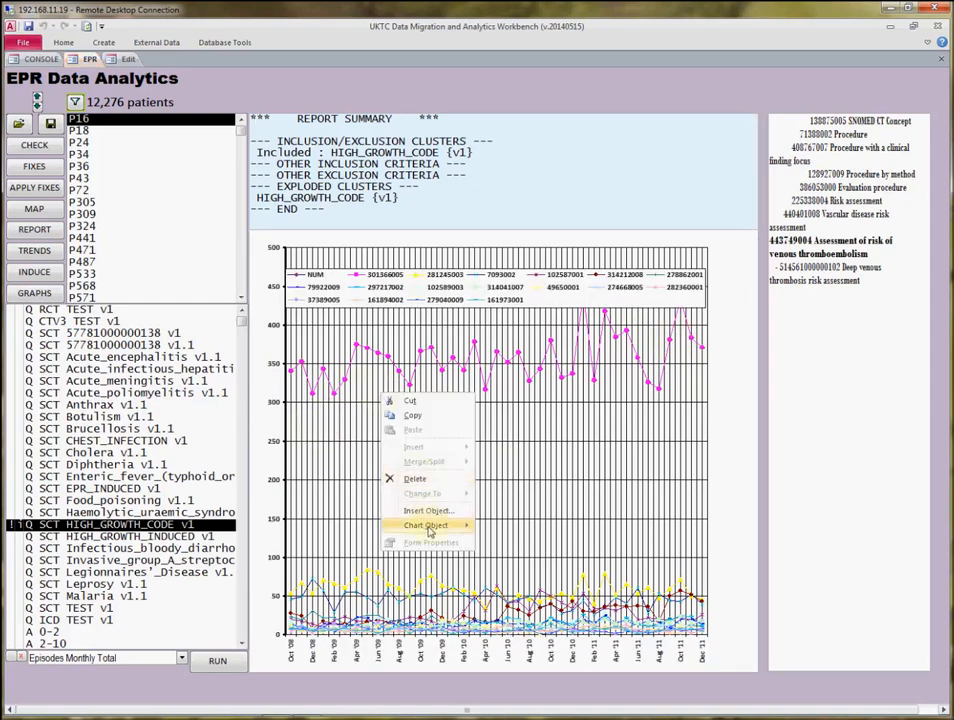
mouse_move(455, 528)
click(505, 529)
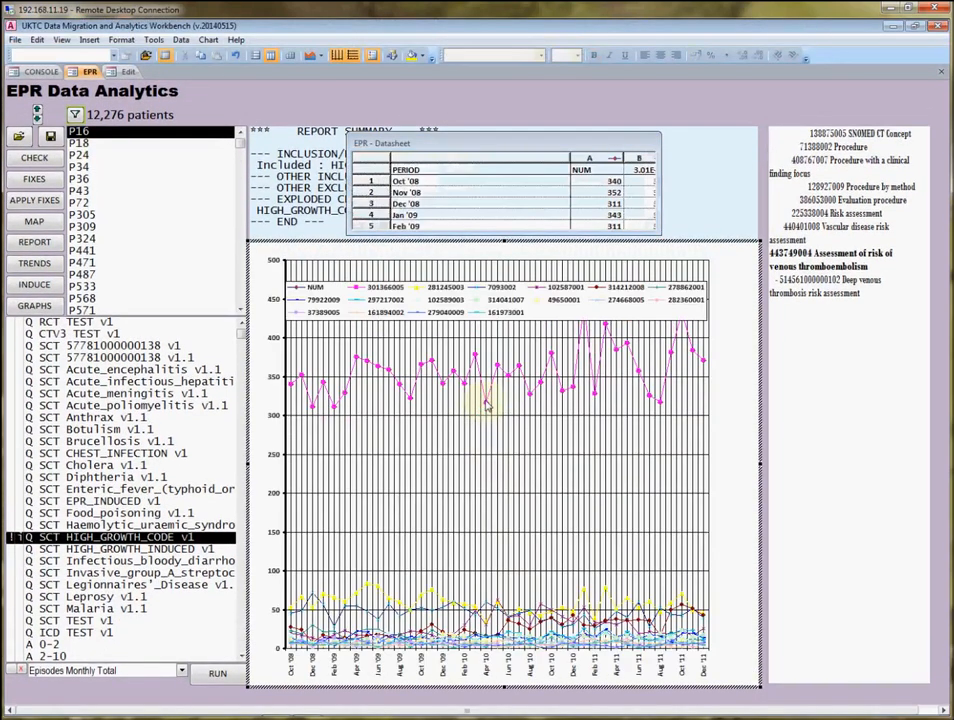
click(487, 404)
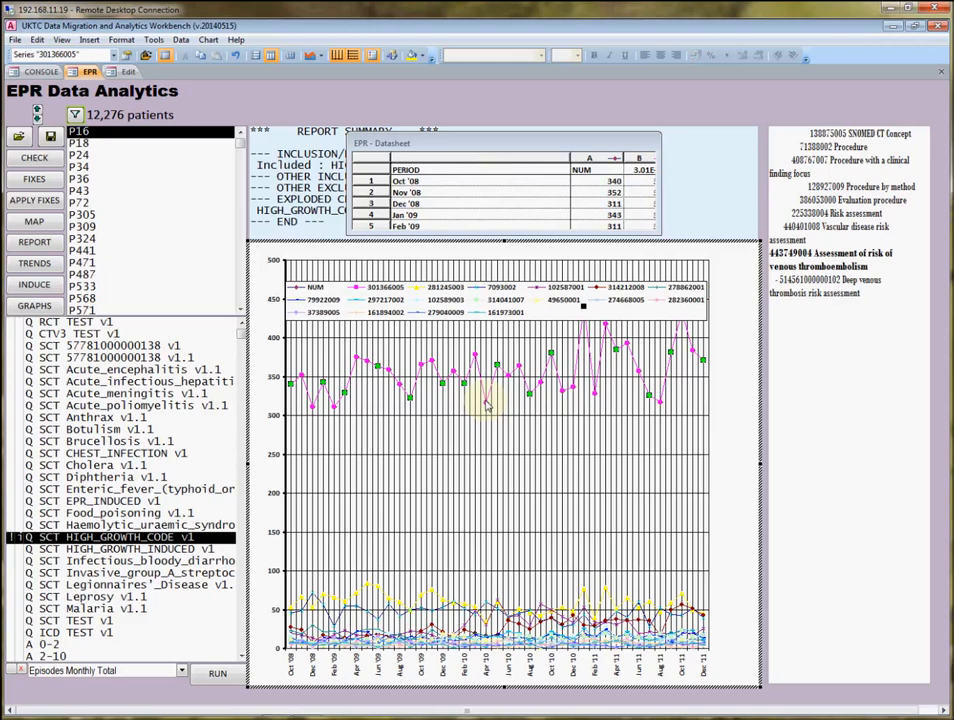
click(487, 405)
click(487, 405)
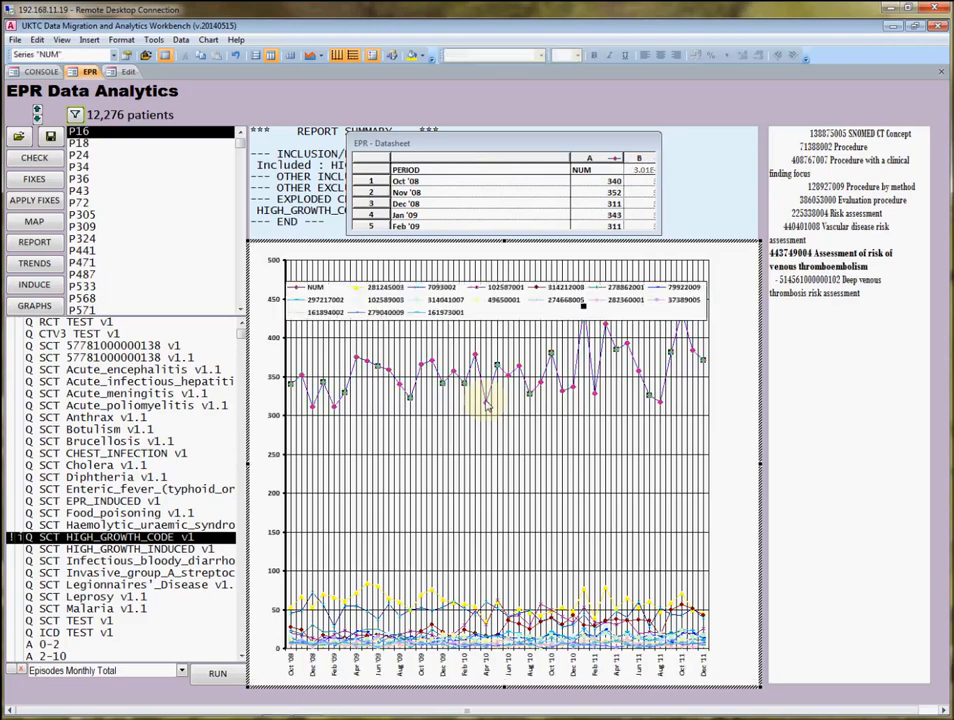
key(Delete)
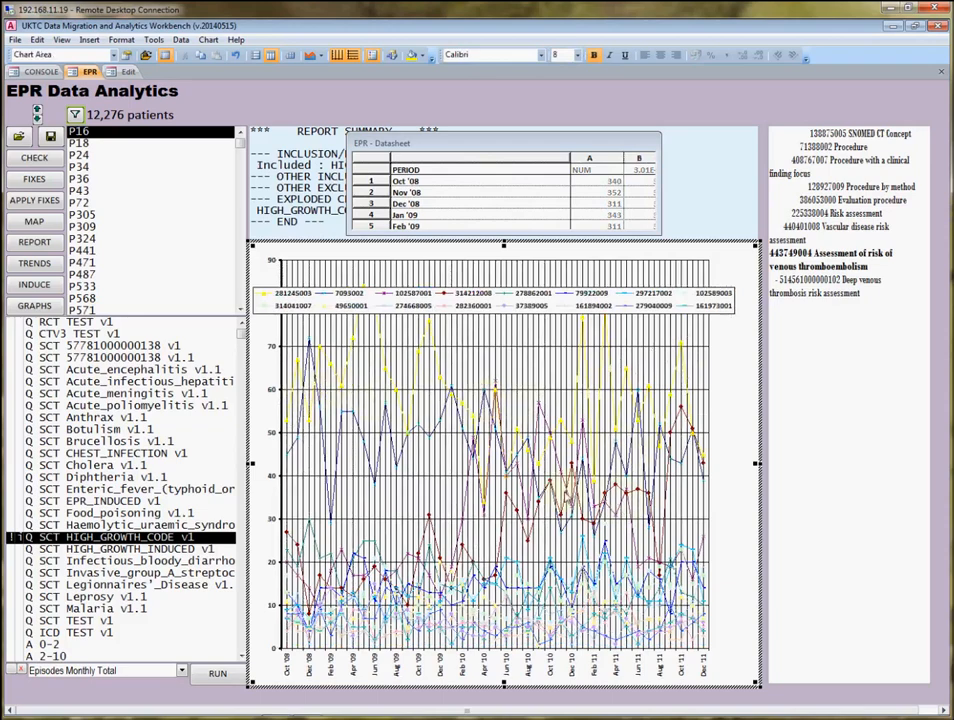
Select the 314212008 series in the chart and look up its code among the HIGH_GROWTH_CODE clauses.
click(386, 383)
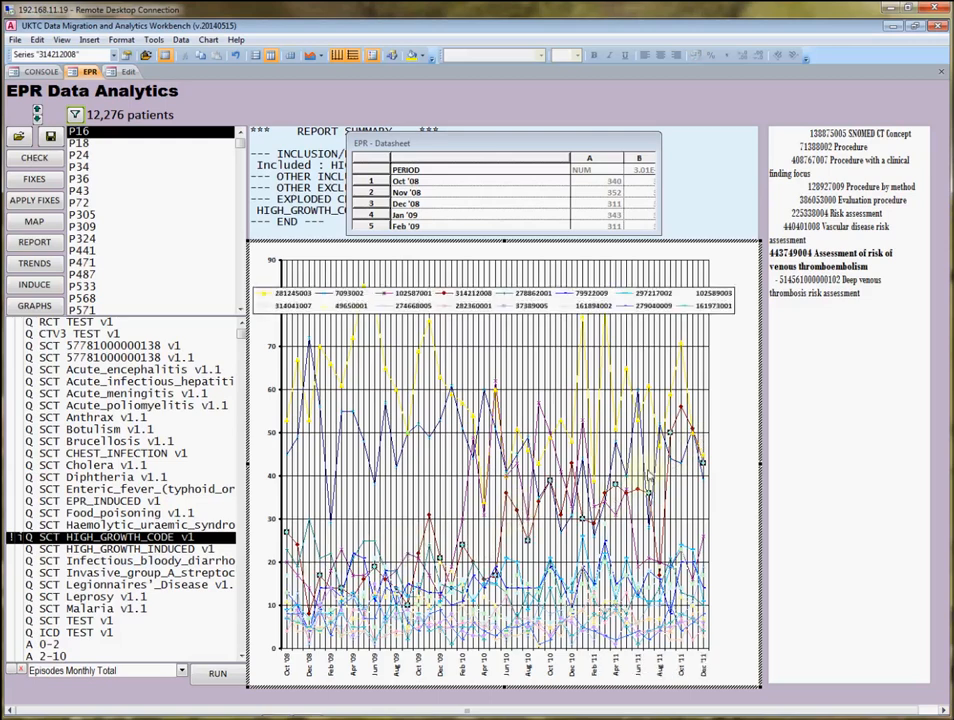
click(128, 73)
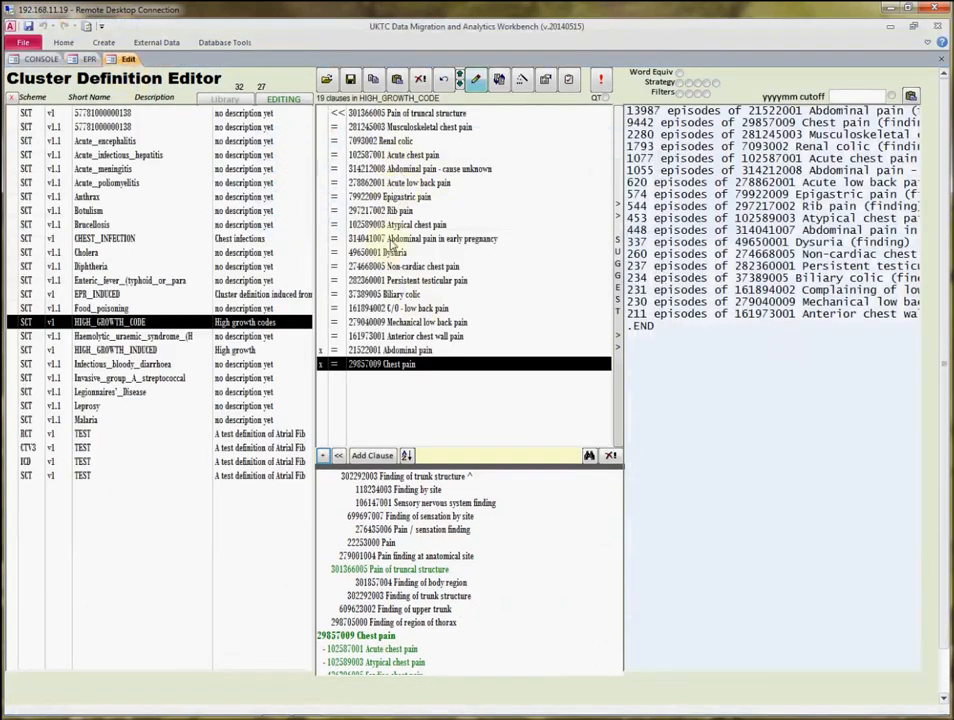
click(88, 59)
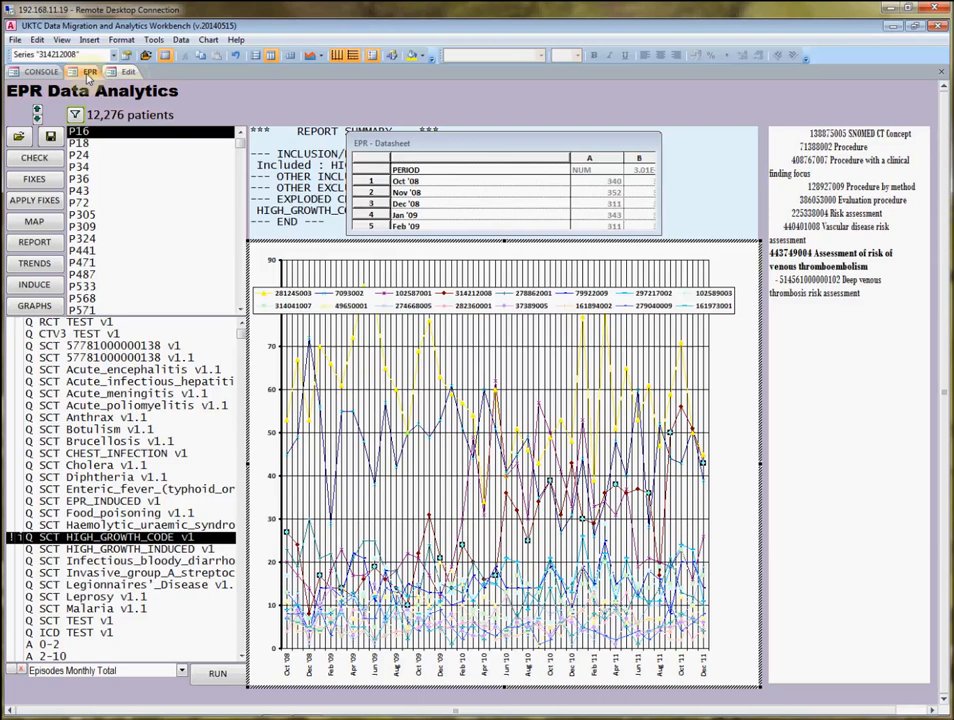
Review the clauses of the EPR_INDUCED, HIGH_GROWTH_CODE and HIGH_GROWTH_INDUCED clusters in the Cluster Definition Editor.
click(127, 72)
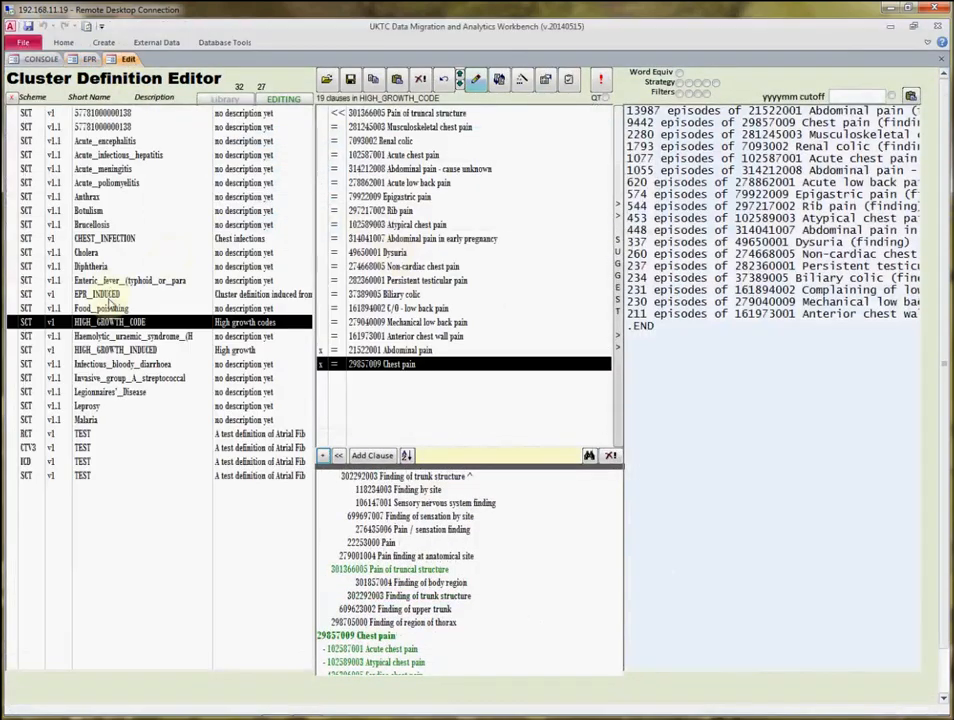
click(90, 294)
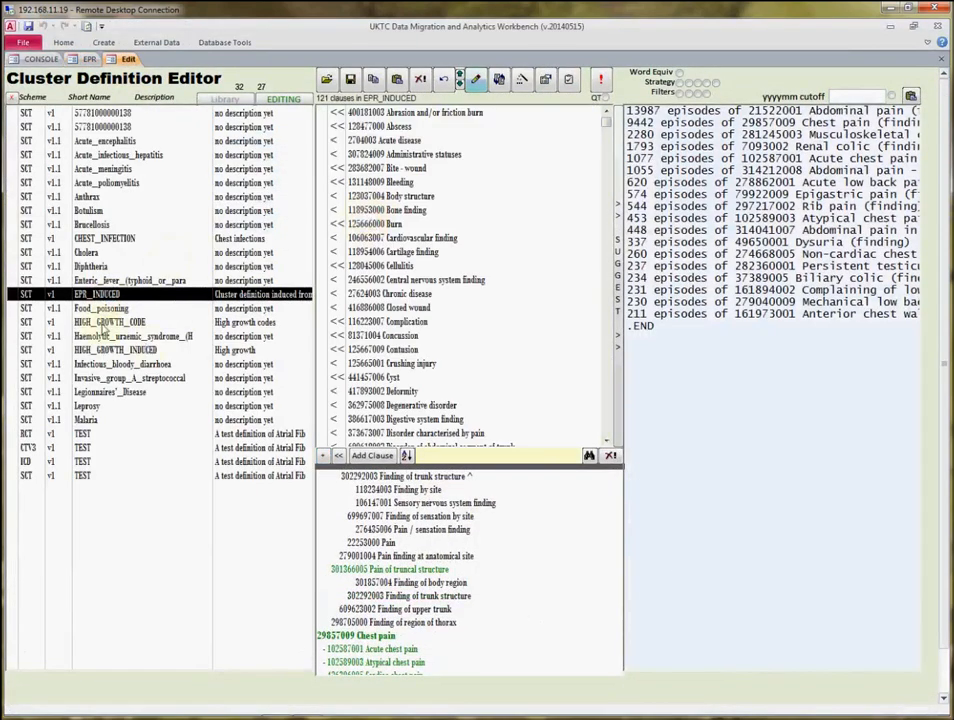
click(110, 322)
click(121, 351)
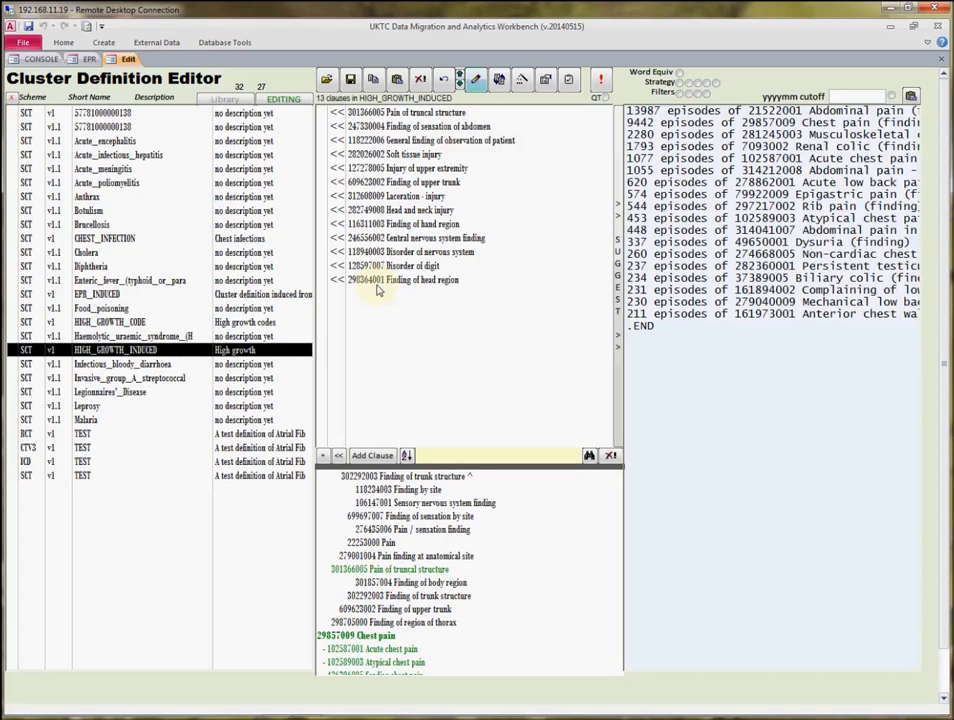
Replace HIGH_GROWTH_CODE with EPR_INDUCED as the included and exploded cluster in EPR Data Analytics.
click(89, 60)
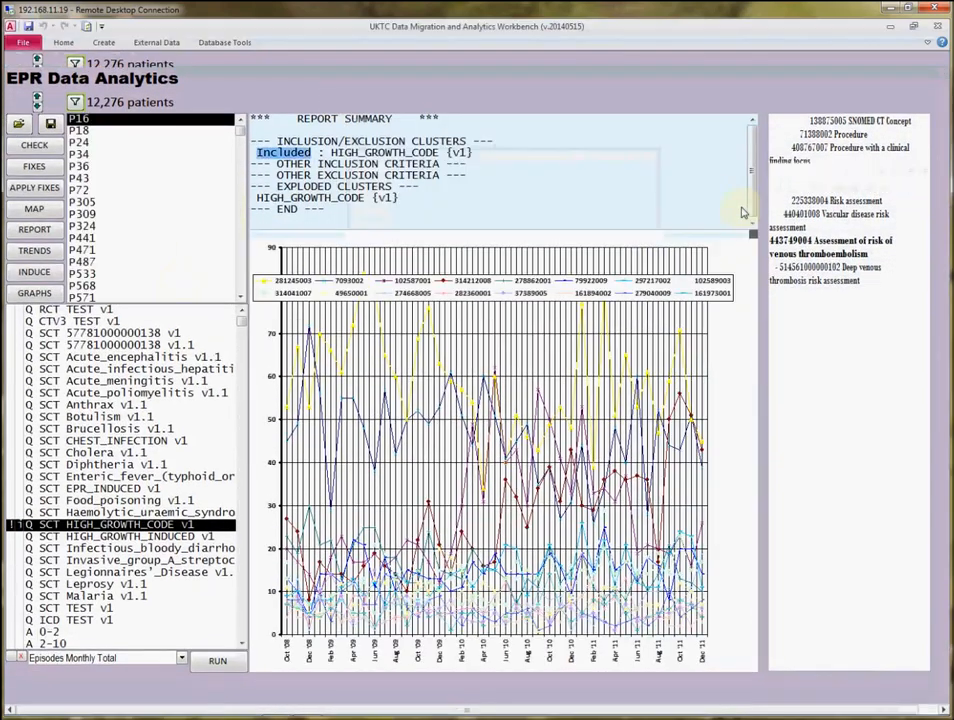
click(95, 488)
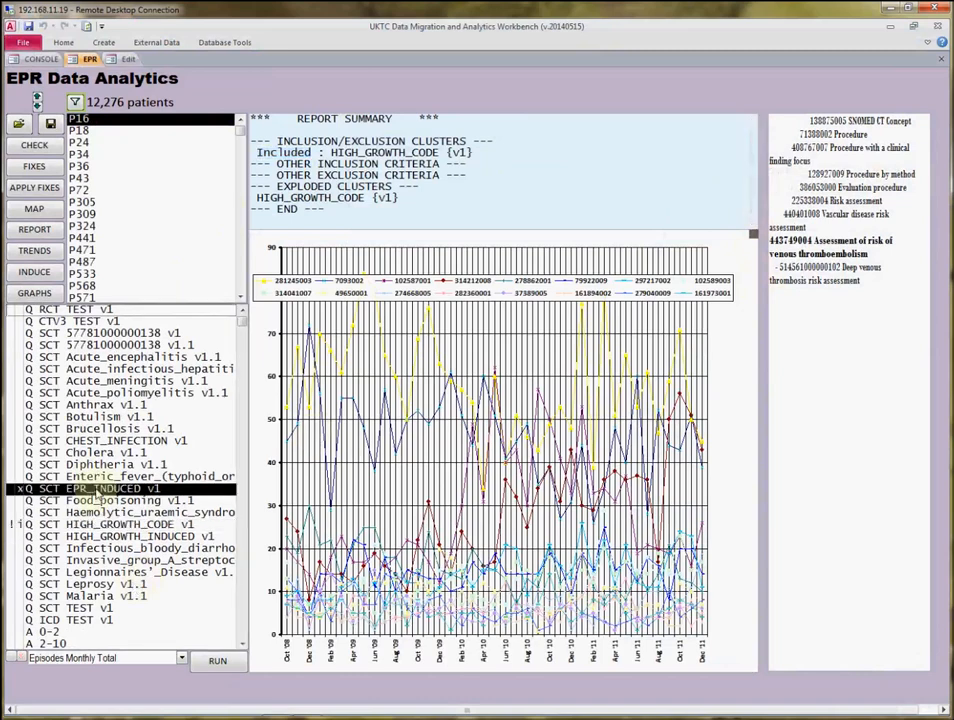
click(90, 524)
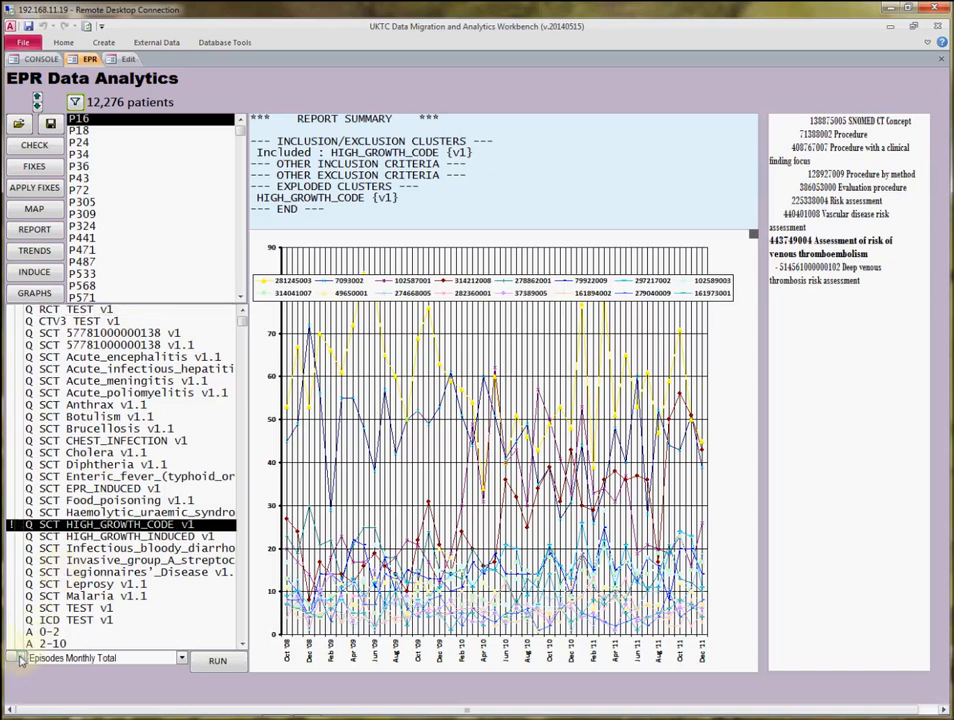
click(76, 489)
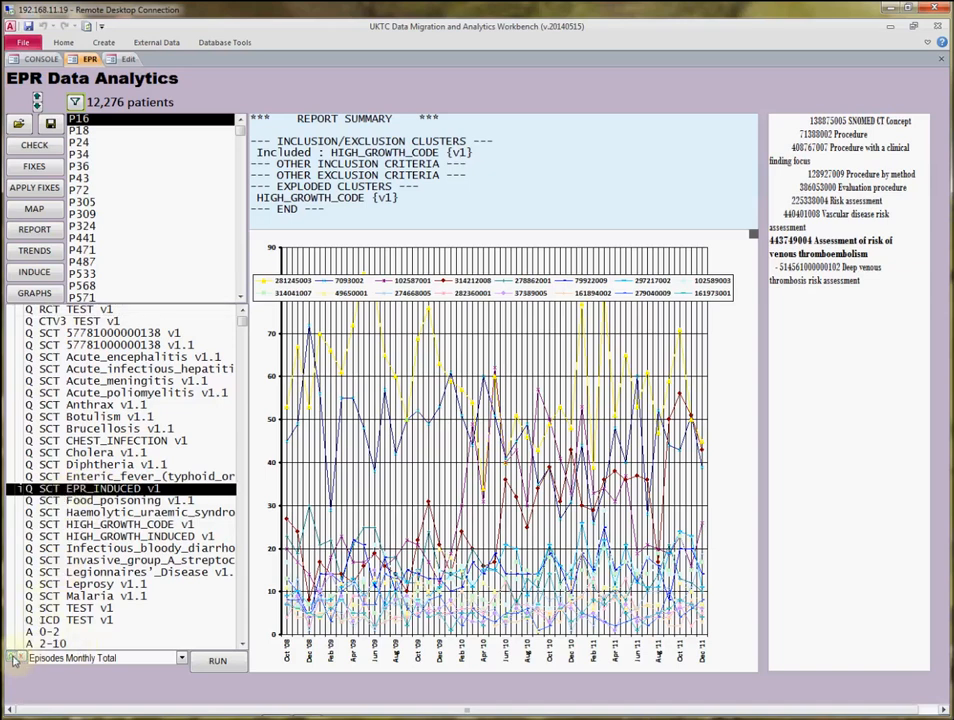
Run the Episodes Period1:Period2 Trend query on the EPR_INDUCED cluster.
click(181, 658)
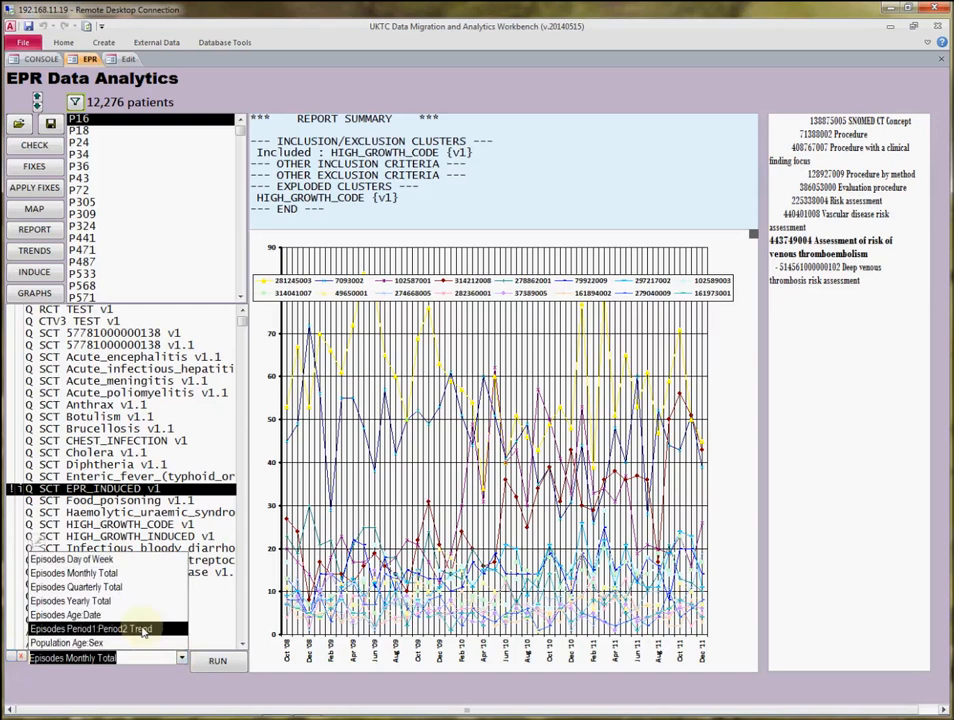
click(143, 628)
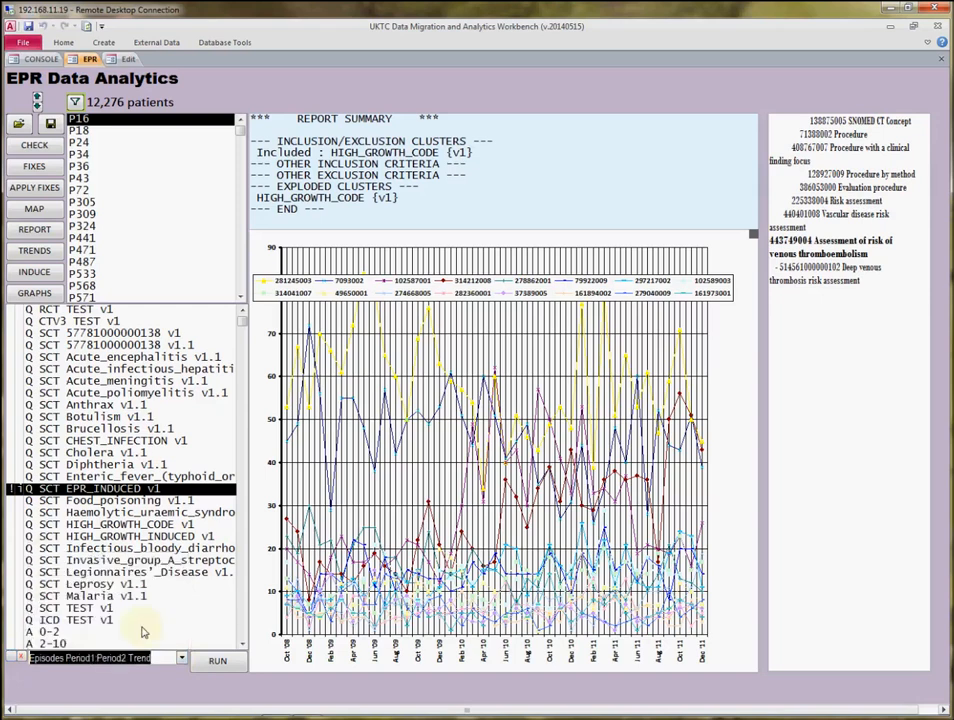
click(218, 663)
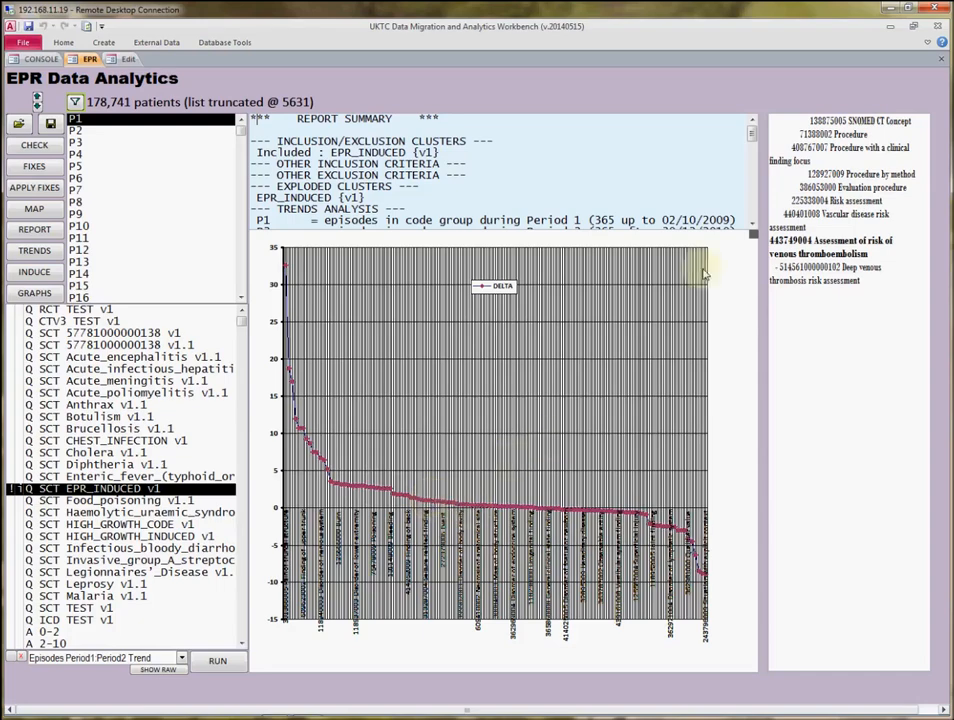
Enlarge the report summary to read the trends analysis and reload the list of clusters.
mouse_move(755, 237)
mouse_down()
mouse_move(752, 354)
mouse_move(752, 251)
mouse_up()
drag(770, 411, 877, 522)
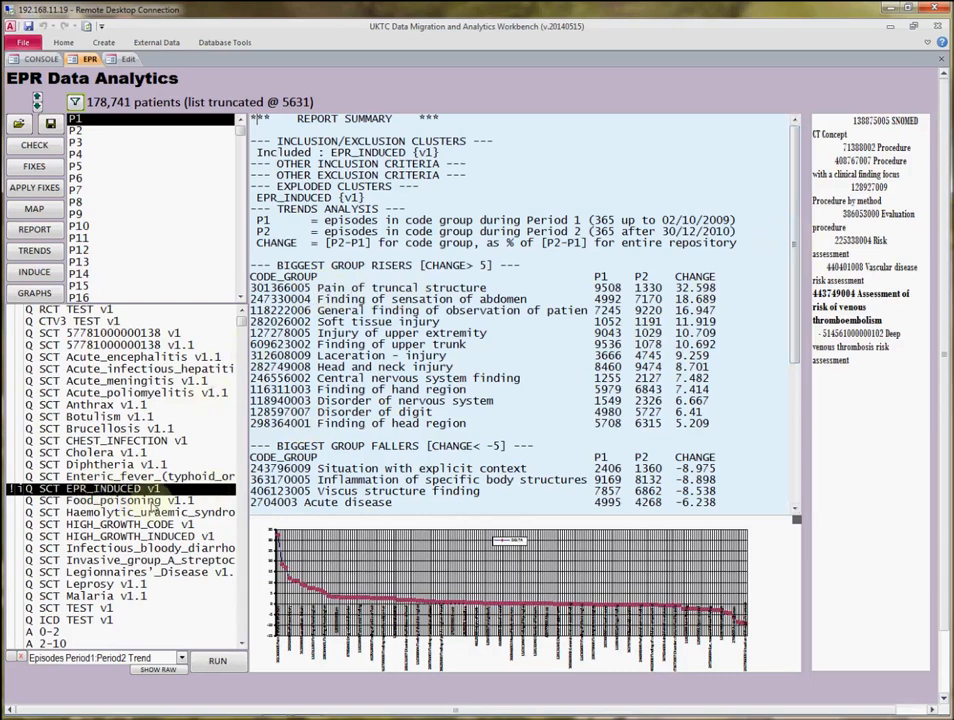
click(150, 690)
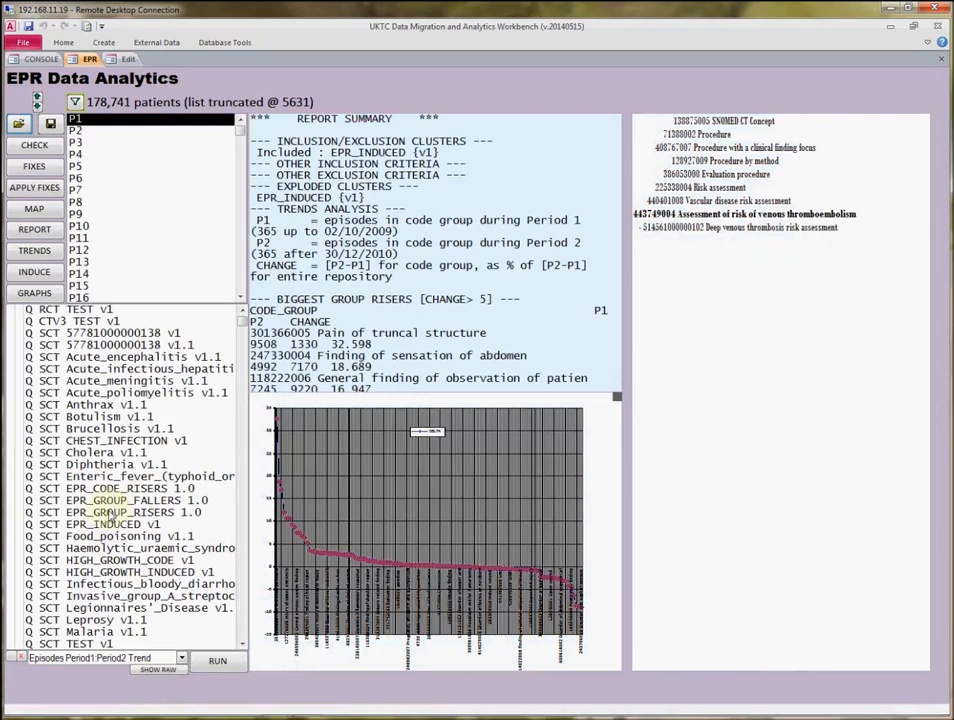
Widen the report summary again and read through the biggest group risers, group fallers and code risers.
drag(619, 399, 798, 437)
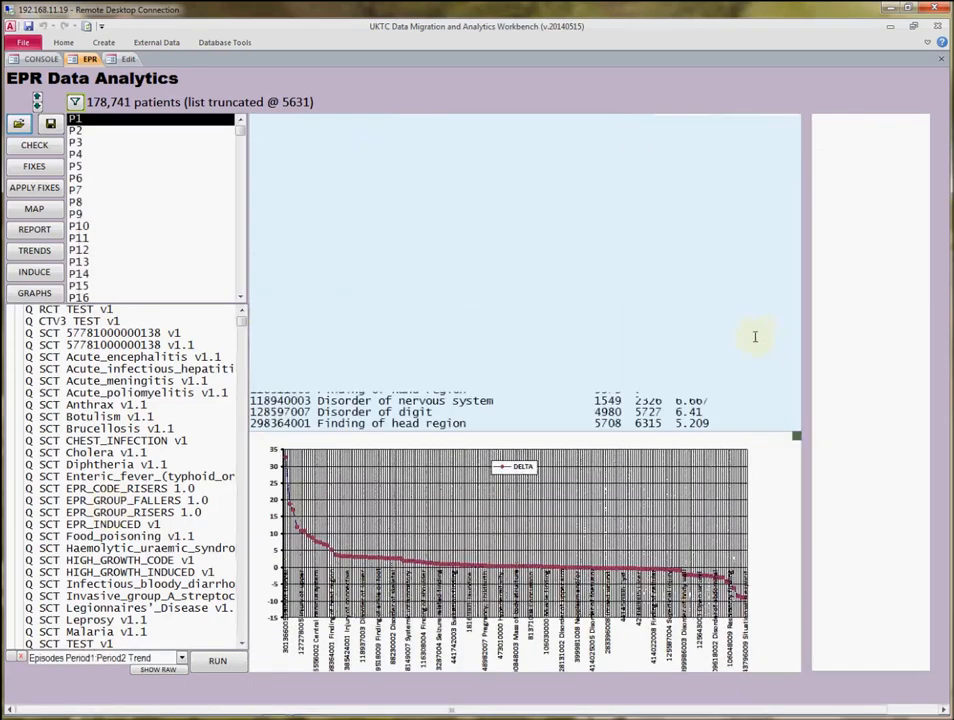
click(775, 300)
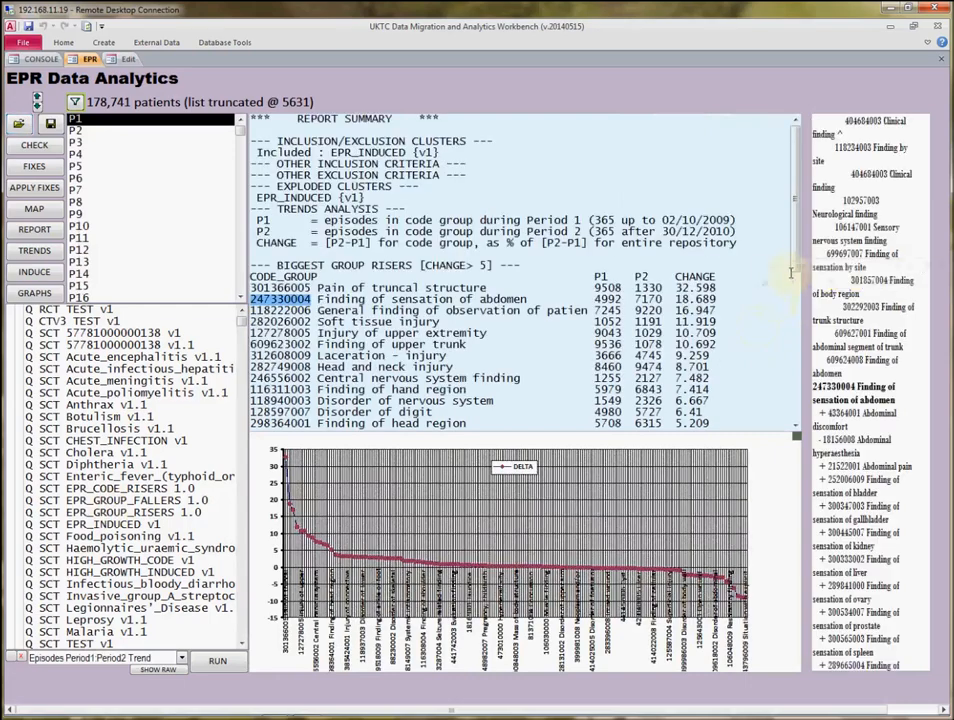
drag(796, 230, 814, 380)
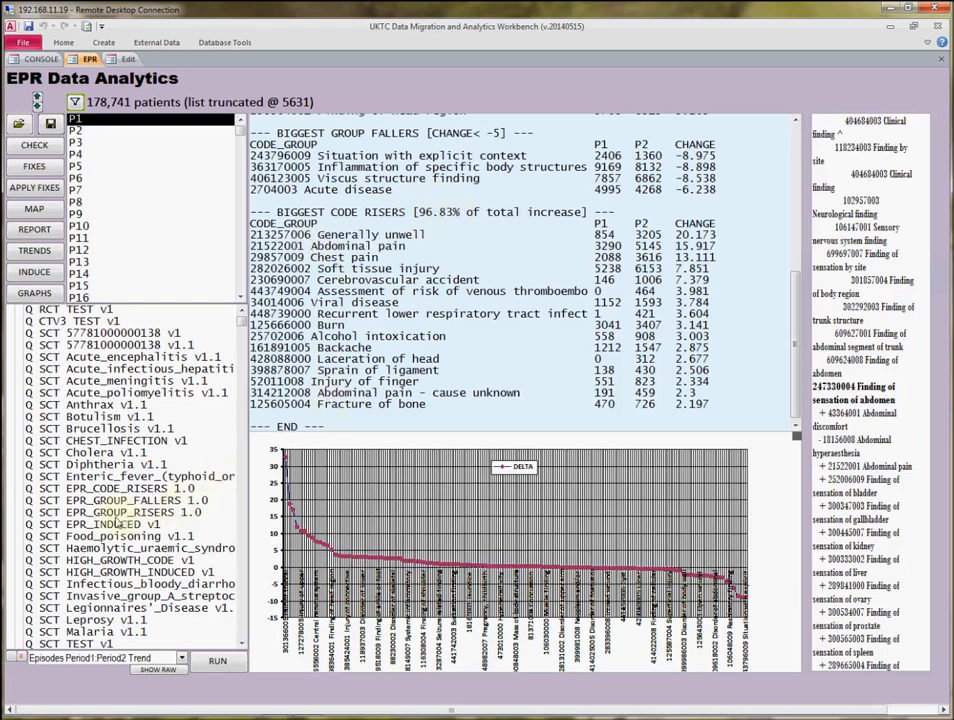
Reload the clusters in the Cluster Definition Editor, decline autofixing inactive concepts, and display the clauses of EPR_CODE_RISERS.
click(116, 490)
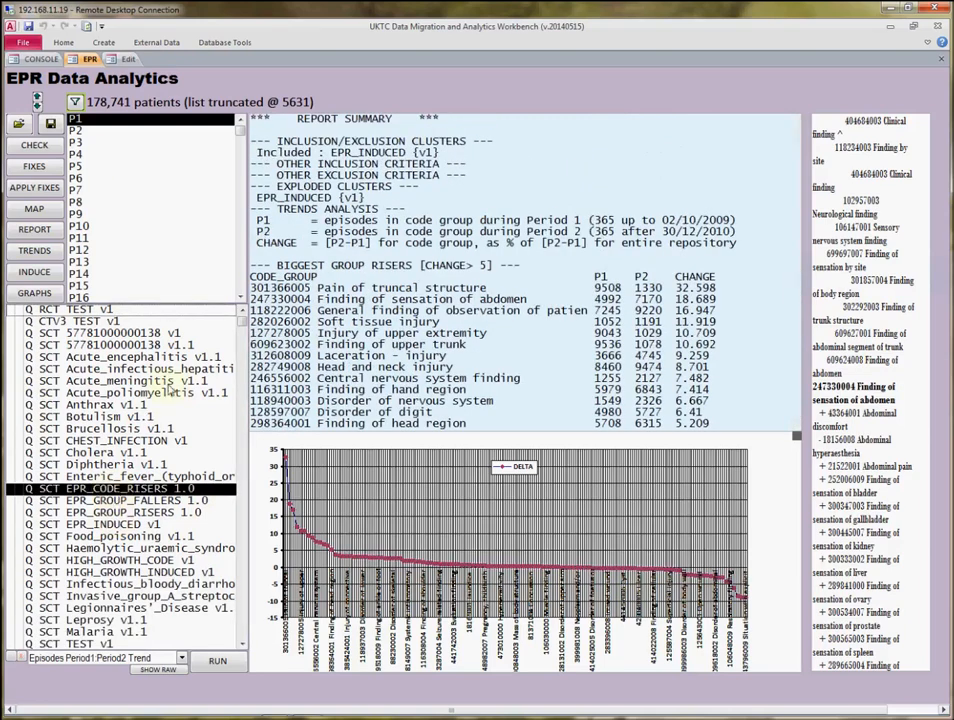
click(127, 60)
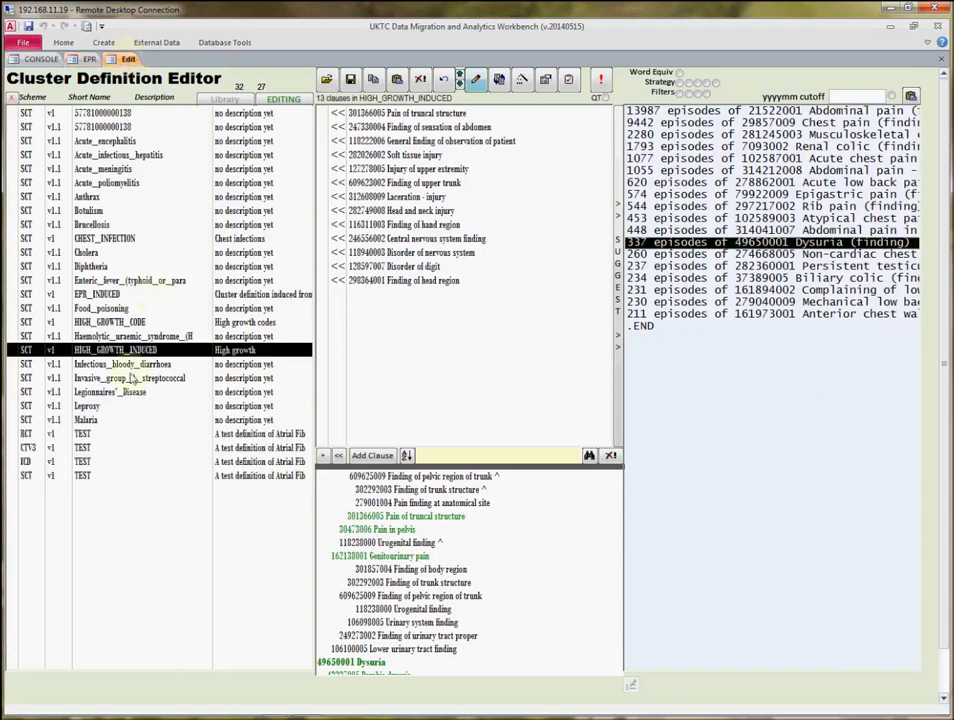
click(224, 99)
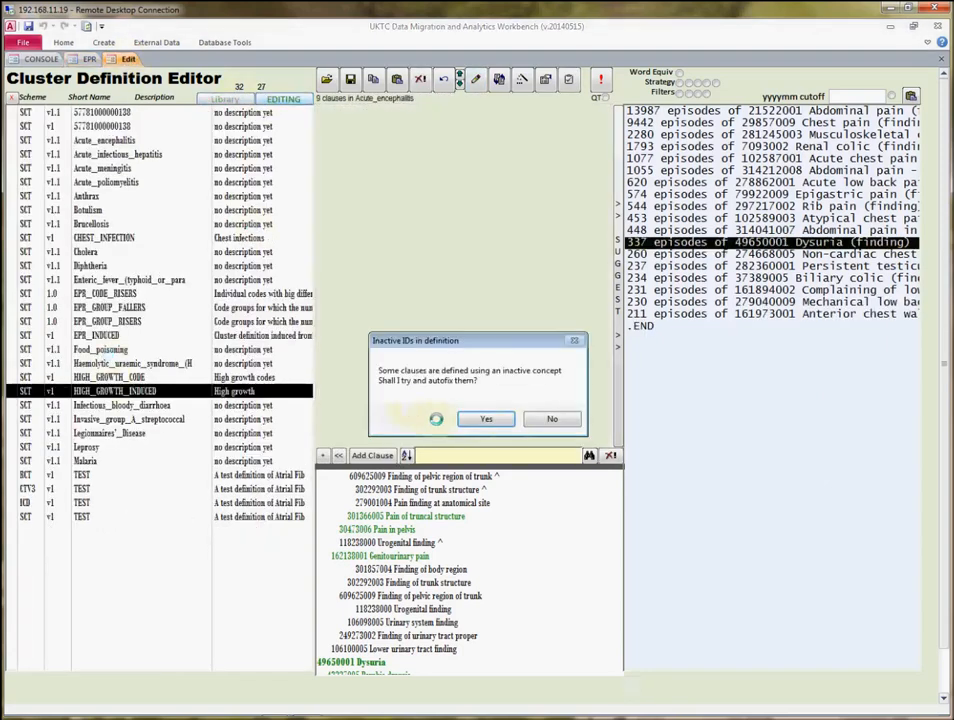
click(553, 418)
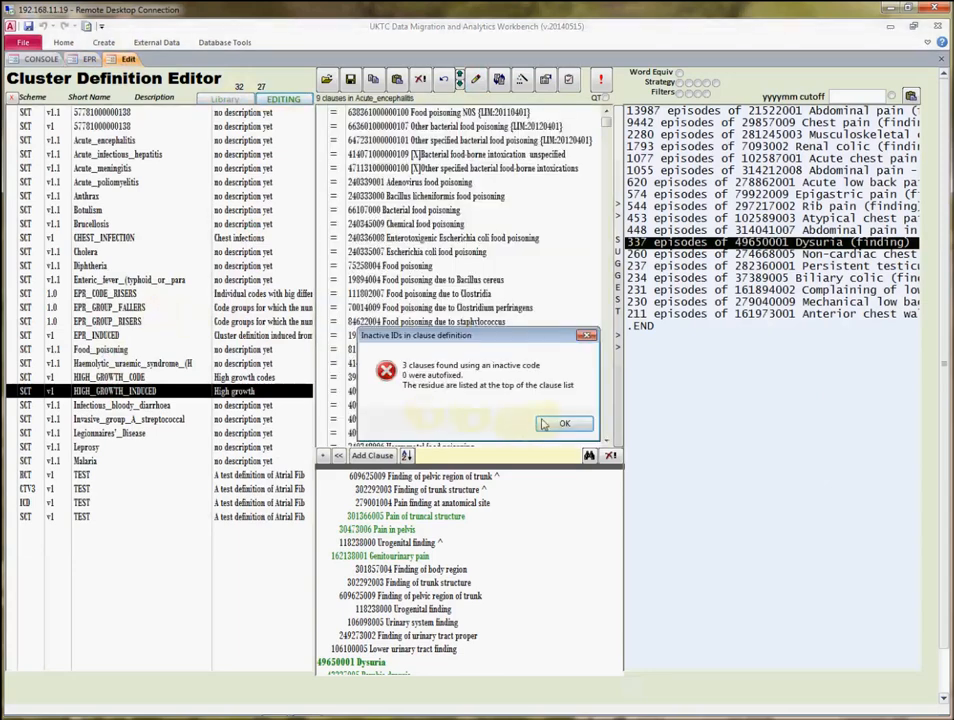
key(Return)
click(101, 294)
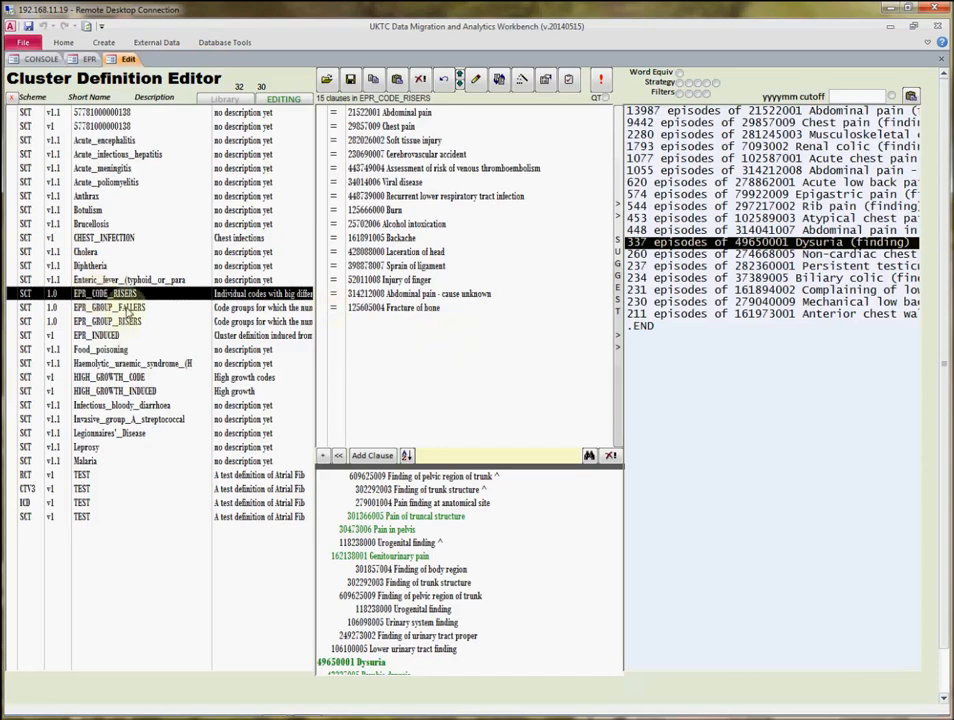
Compare the clauses of the EPR_GROUP_RISERS, EPR_GROUP_FALLERS, HIGH_GROWTH_INDUCED, EPR_INDUCED and EPR_CODE_RISERS clusters.
click(126, 309)
click(127, 320)
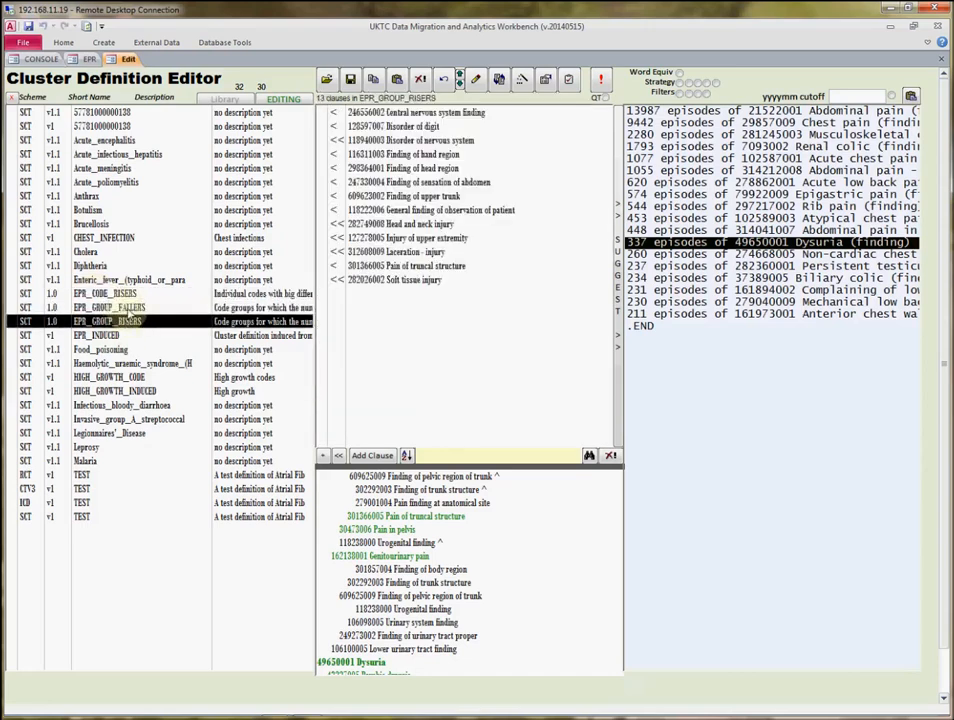
click(129, 310)
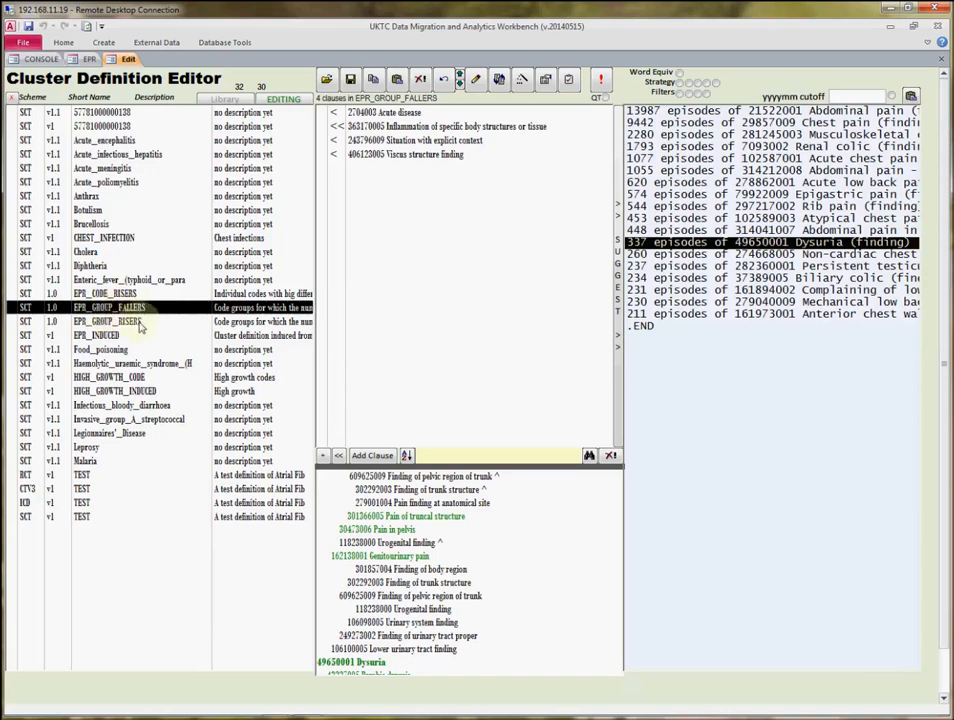
click(139, 323)
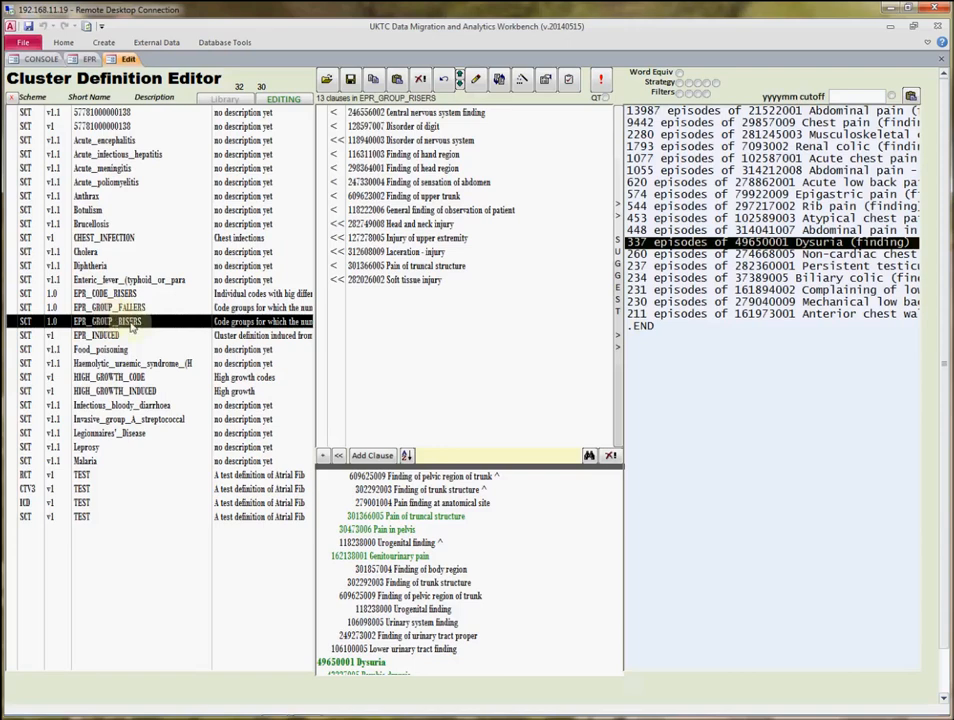
click(142, 393)
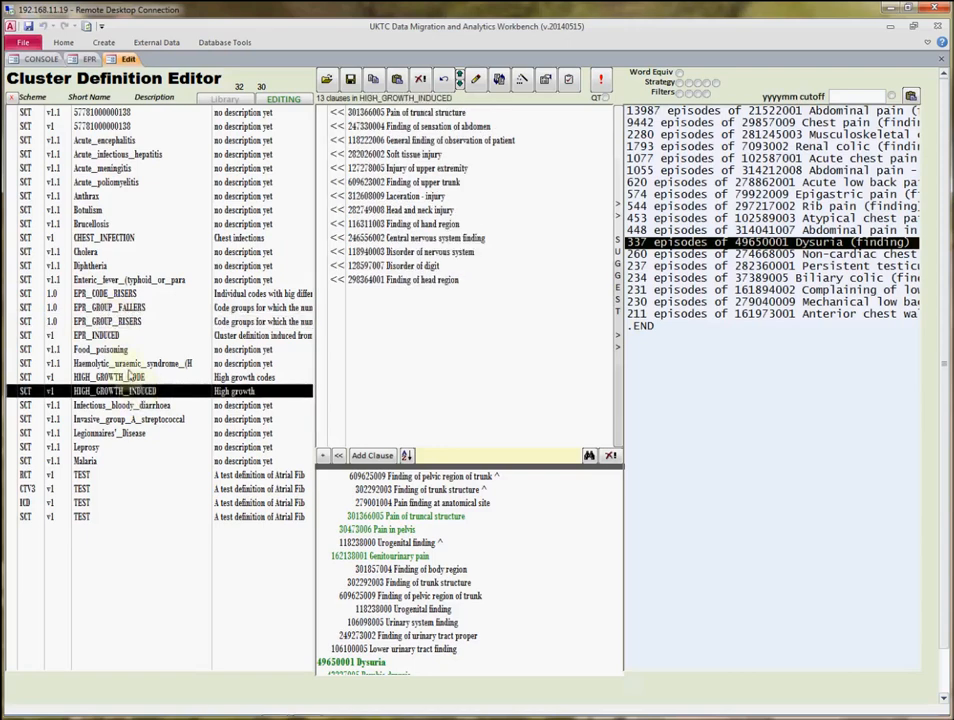
click(113, 337)
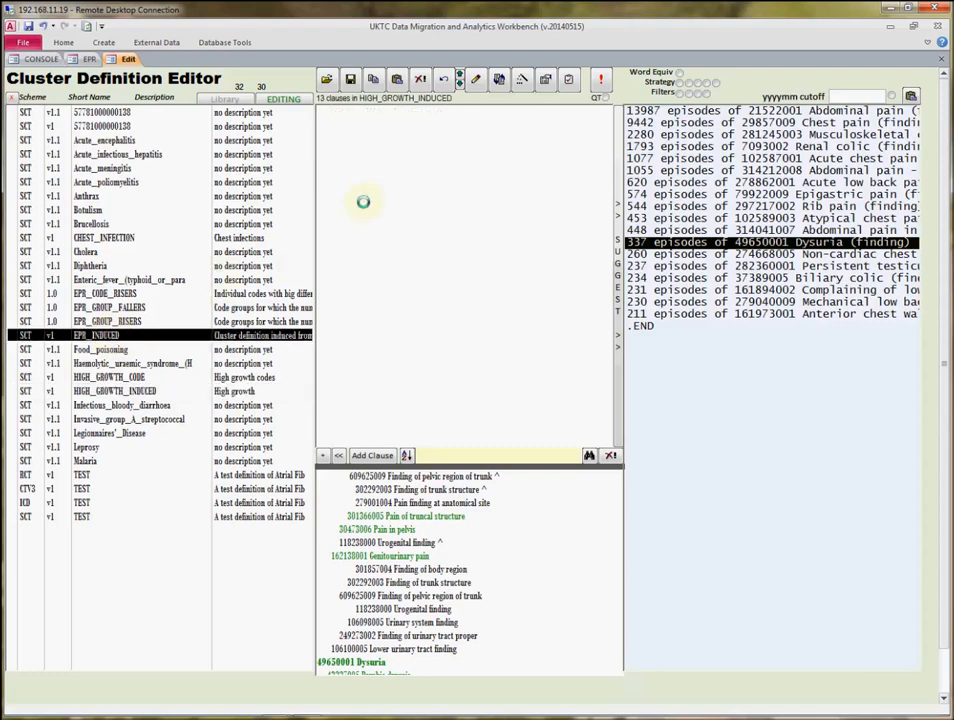
click(138, 322)
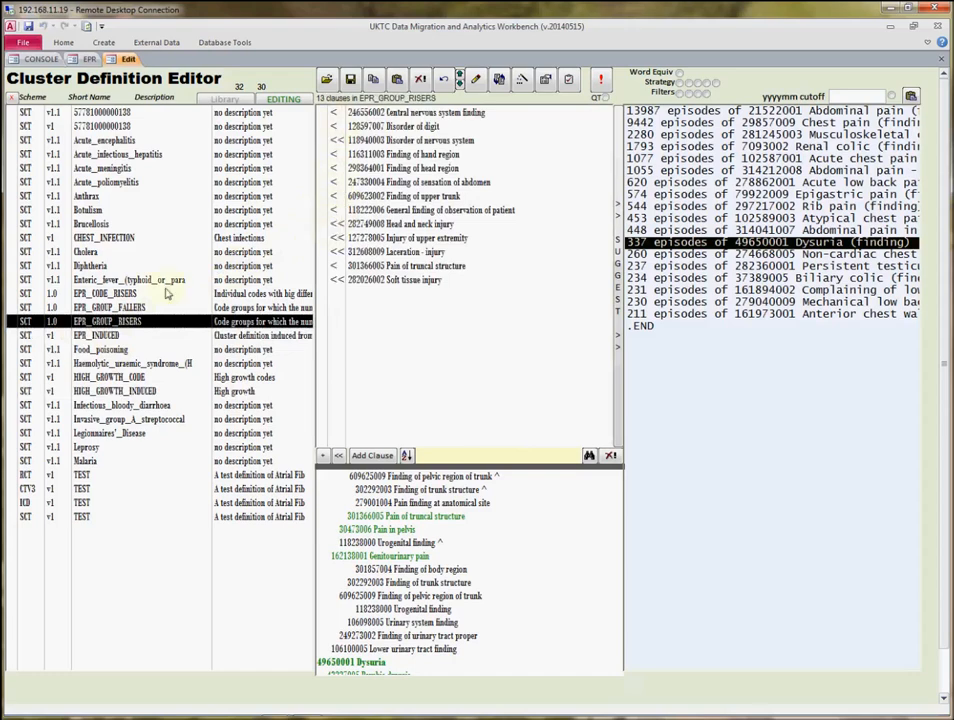
click(102, 295)
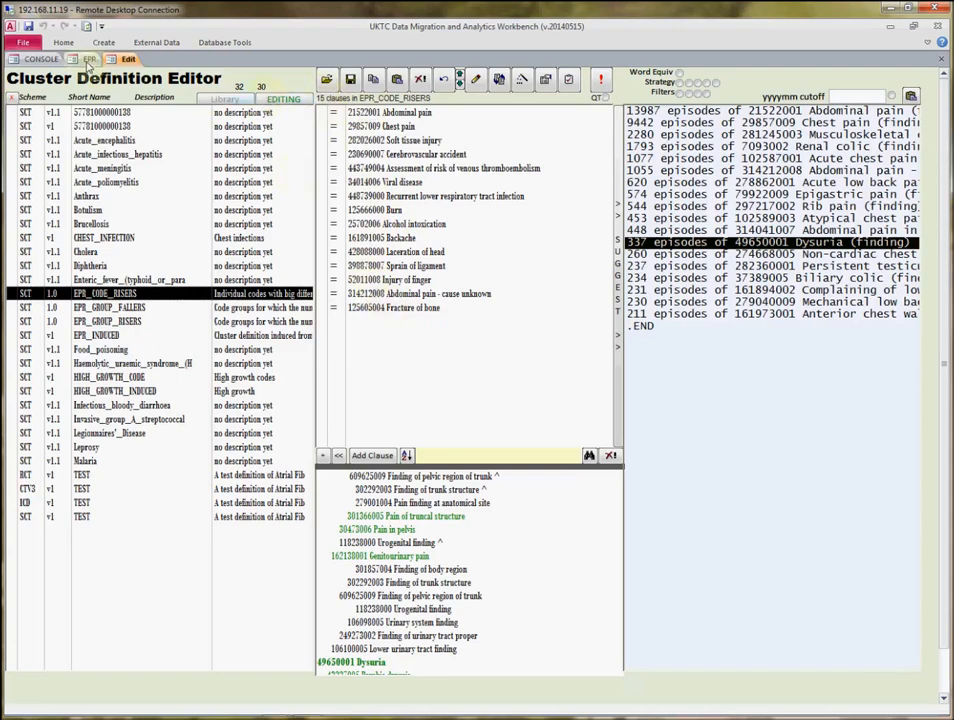
Return to EPR Data Analytics and run the Episodes Monthly Total query with the EPR_CODE_RISERS cluster excluded.
click(89, 60)
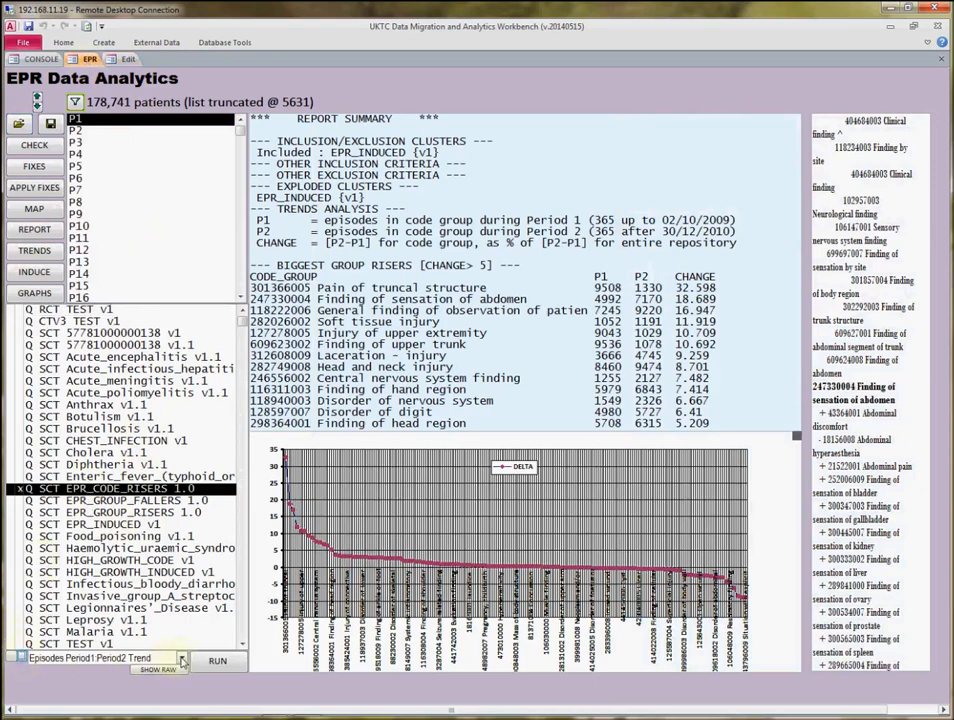
click(140, 658)
click(90, 573)
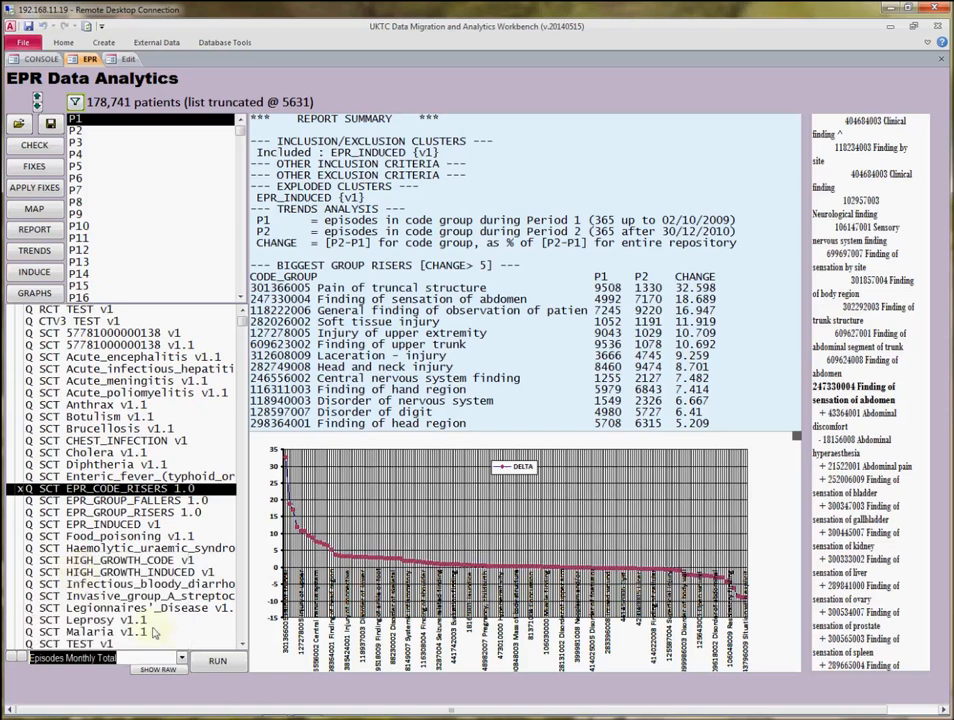
click(218, 662)
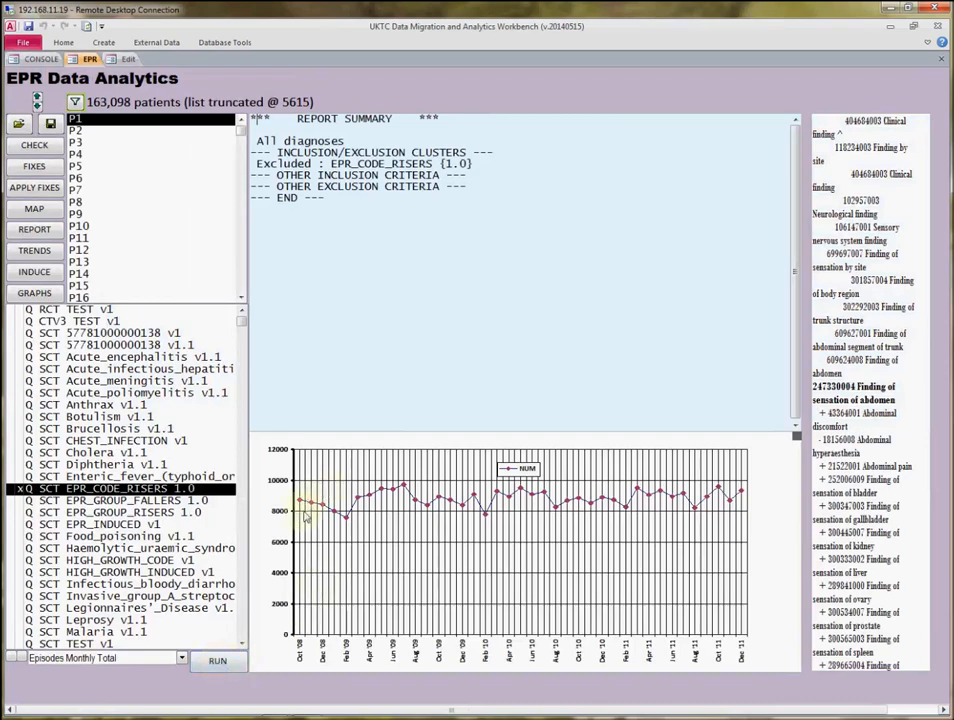
Enlarge the monthly totals chart and add a 9-period moving average trendline to the NUM series.
drag(805, 437, 781, 220)
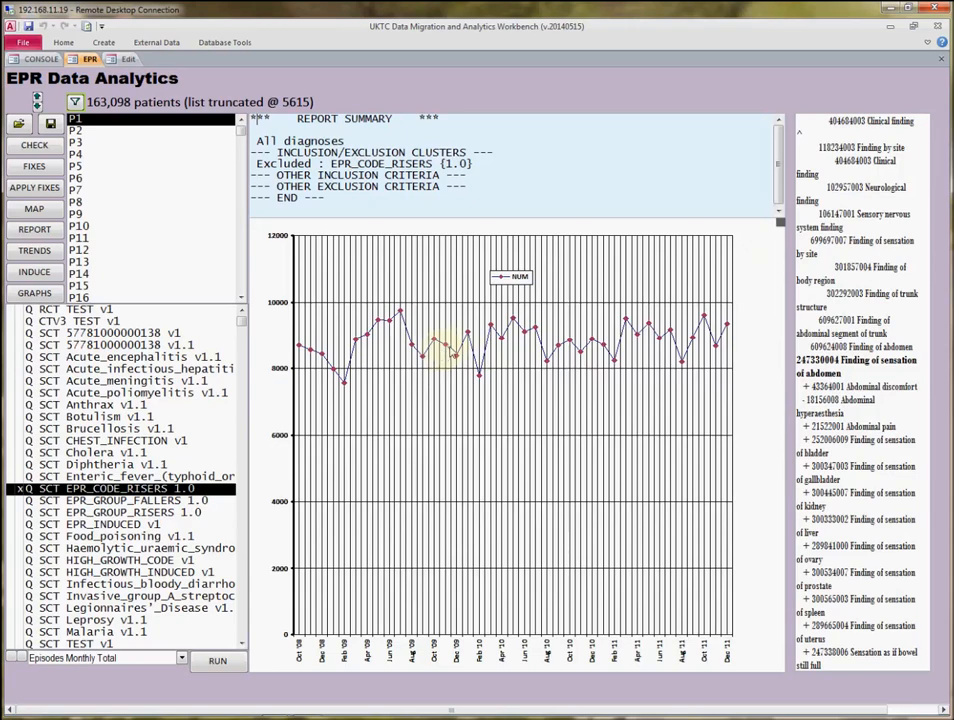
right_click(452, 356)
mouse_move(495, 484)
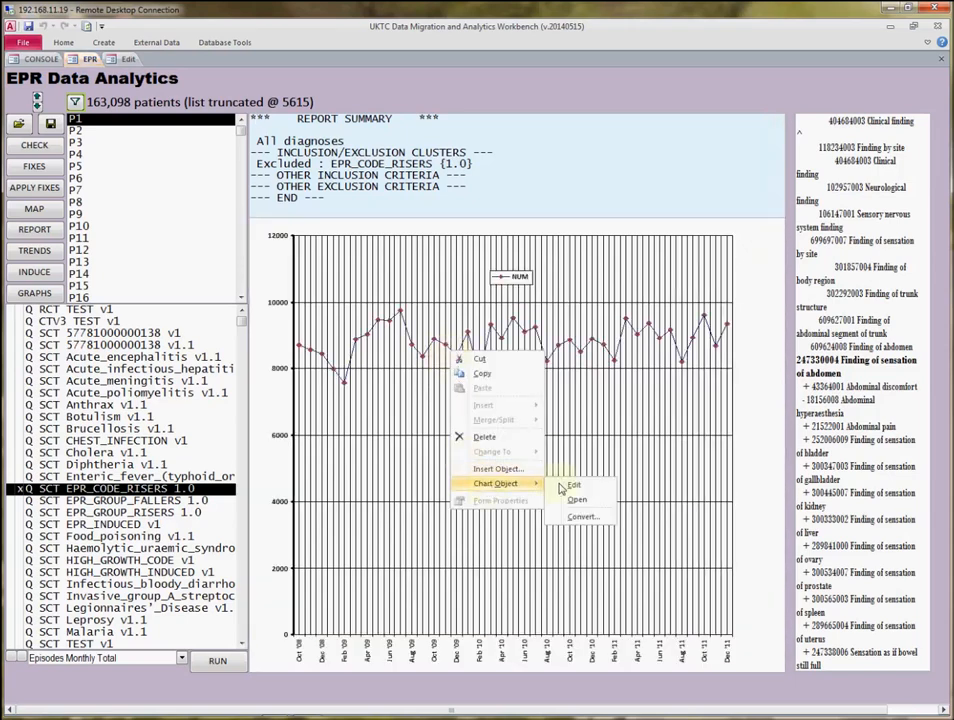
click(564, 486)
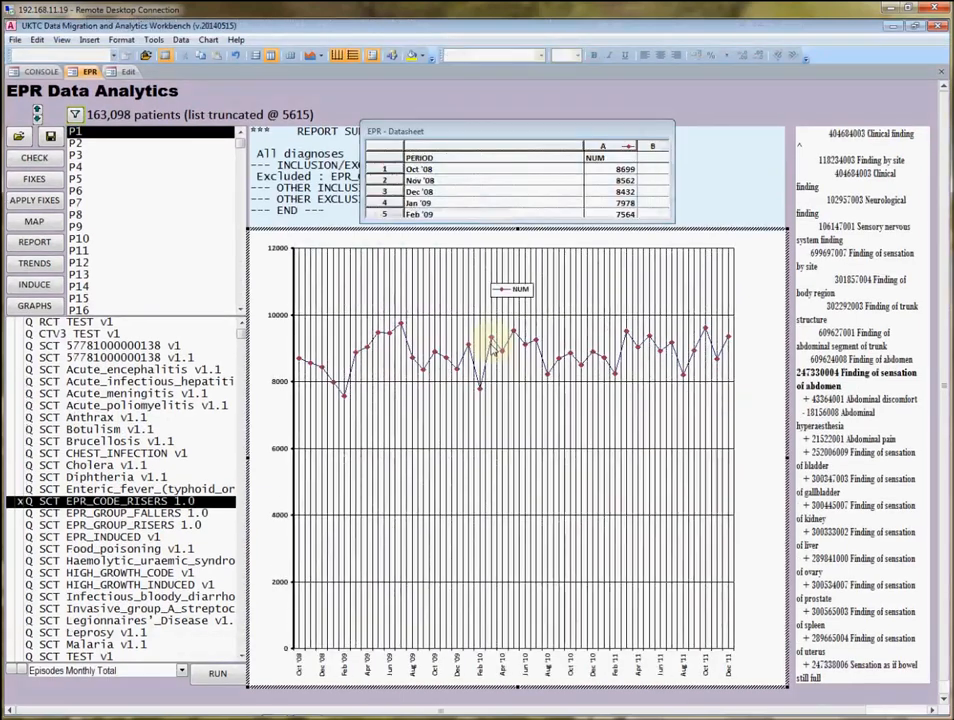
click(492, 348)
right_click(438, 350)
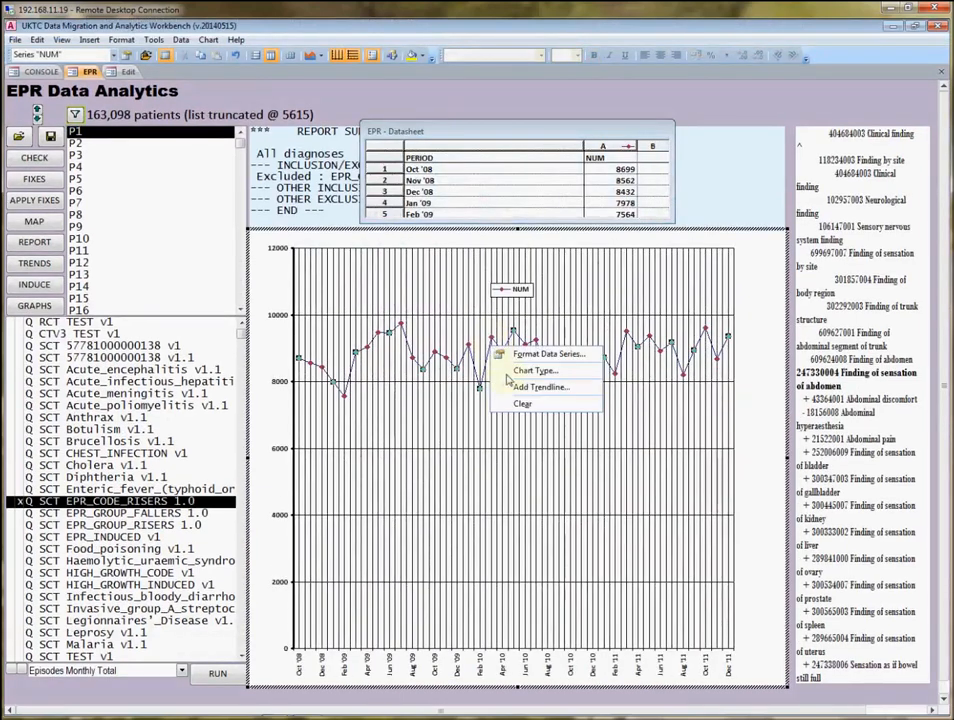
click(482, 385)
click(435, 315)
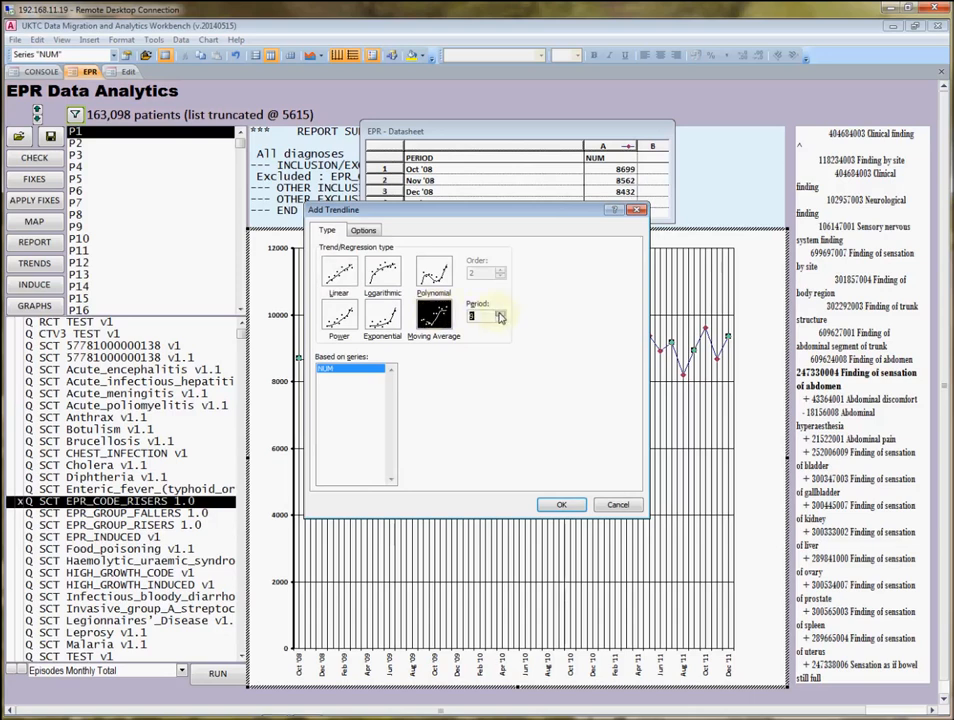
click(561, 504)
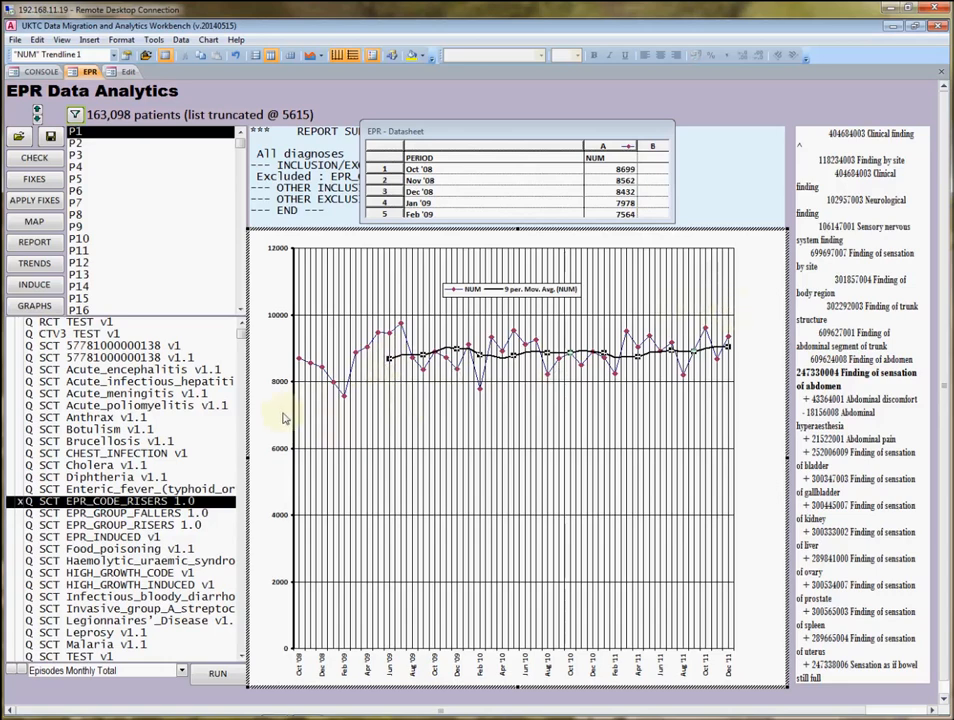
Reset the cluster selection and run Episodes Monthly Total with EPR_CODE_RISERS included and exploded into its individual codes.
click(20, 670)
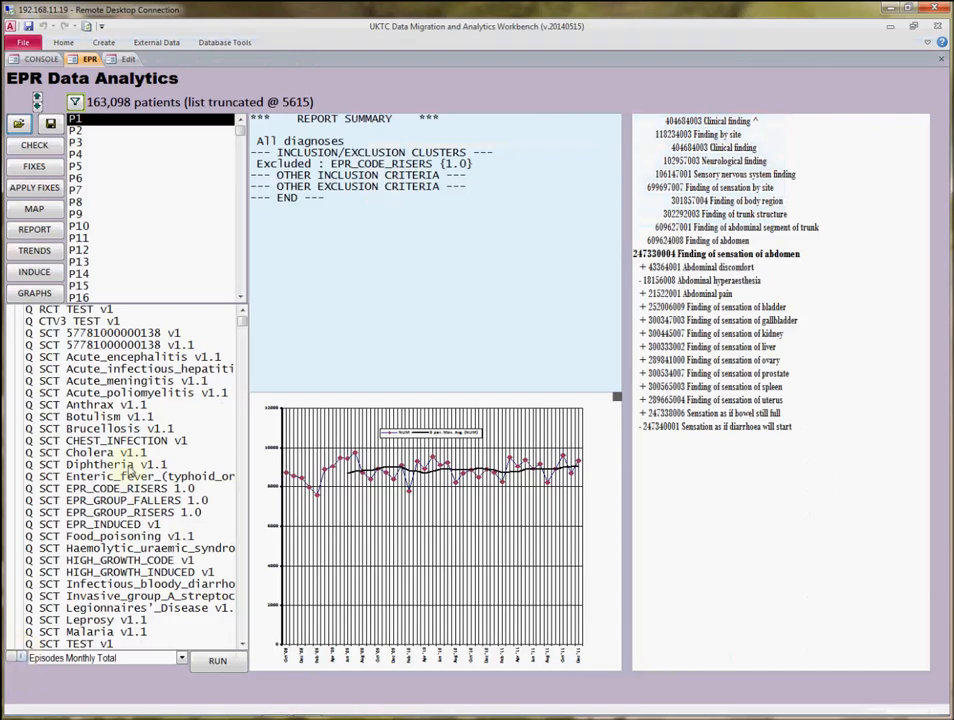
click(100, 488)
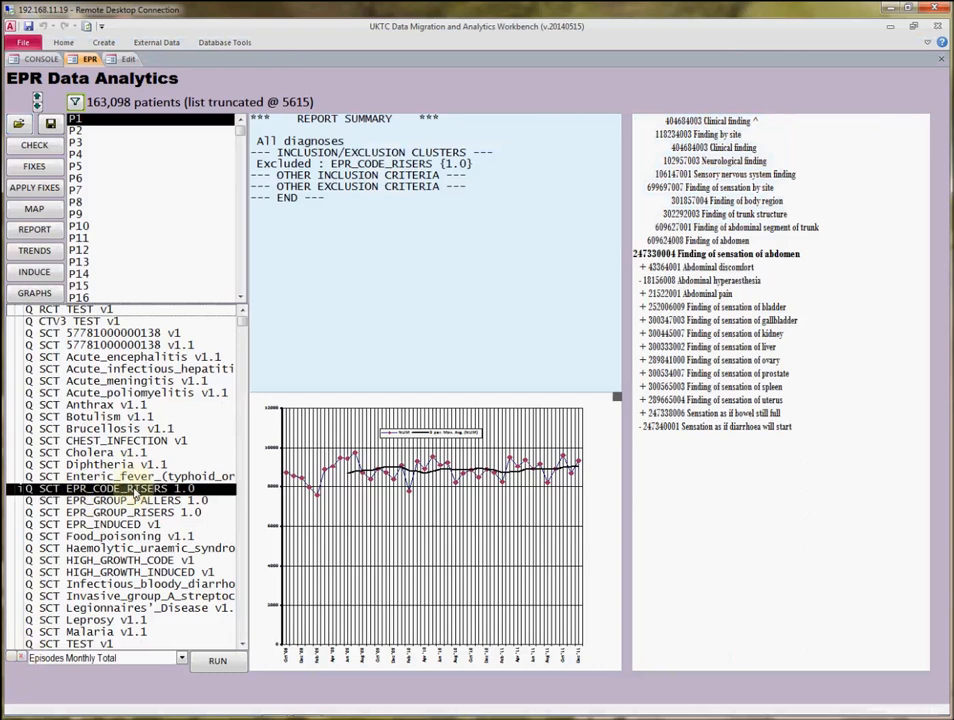
click(221, 665)
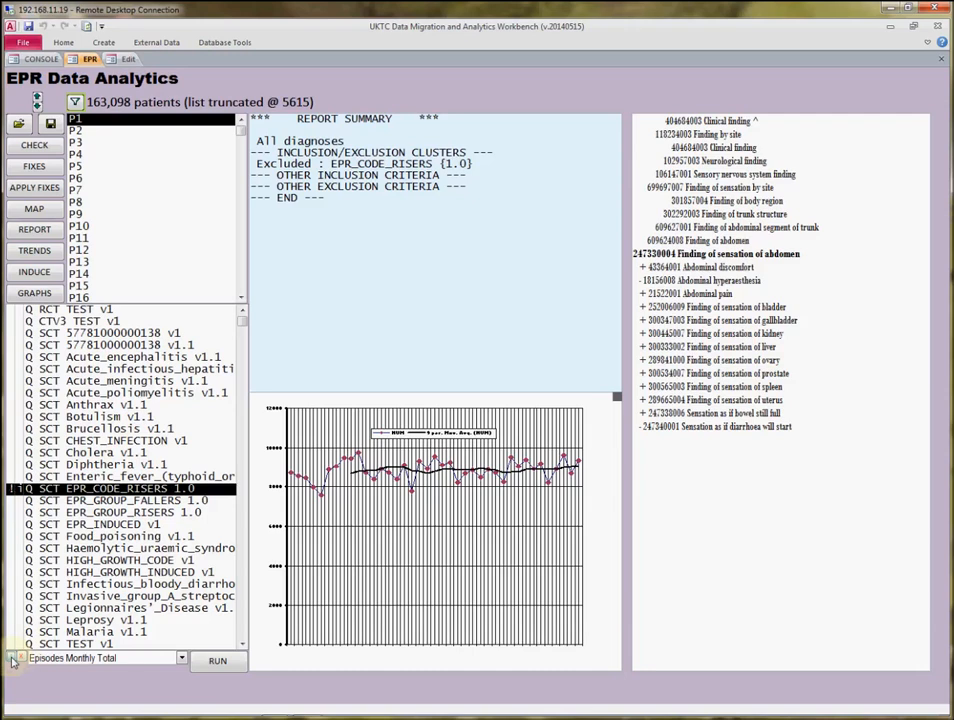
click(220, 663)
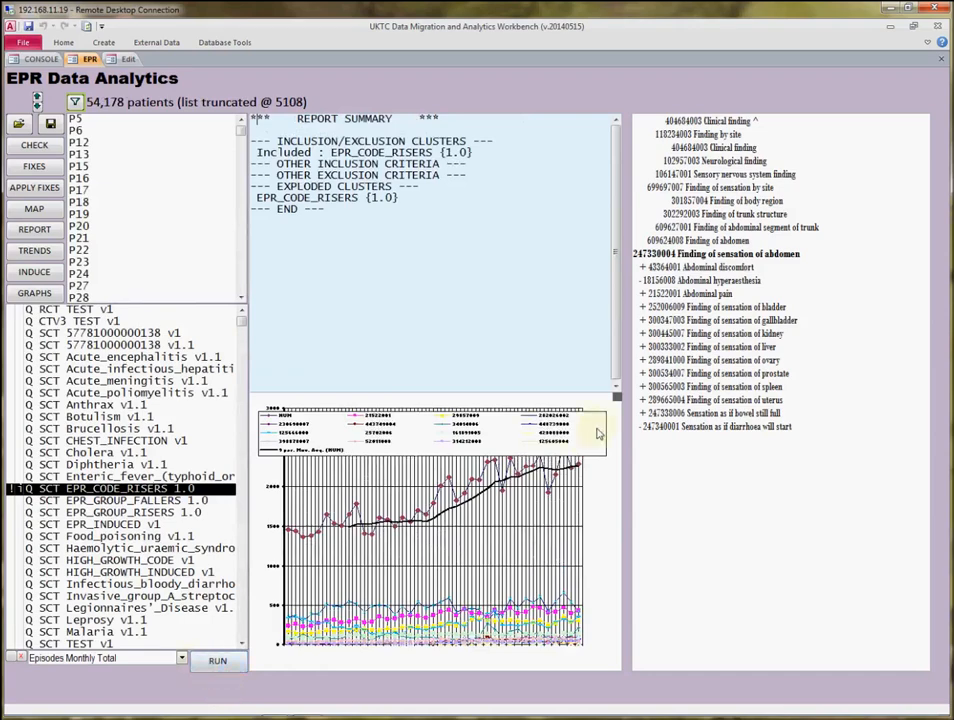
Enlarge the exploded code chart and delete its NUM total series so only the individual codes are plotted.
click(618, 397)
drag(712, 316, 785, 215)
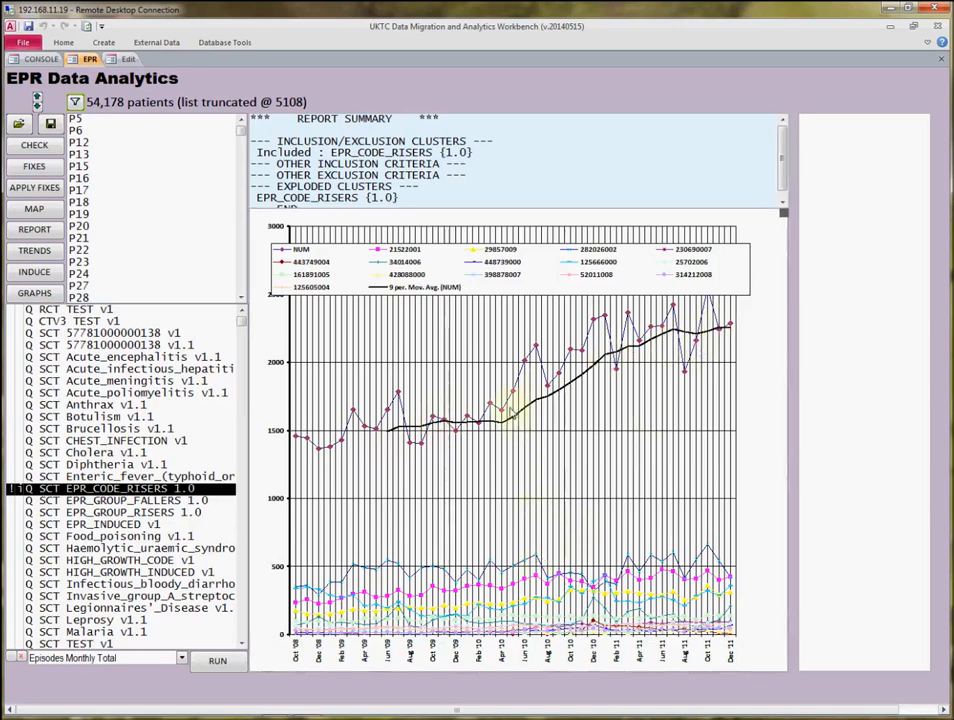
right_click(512, 410)
mouse_move(558, 541)
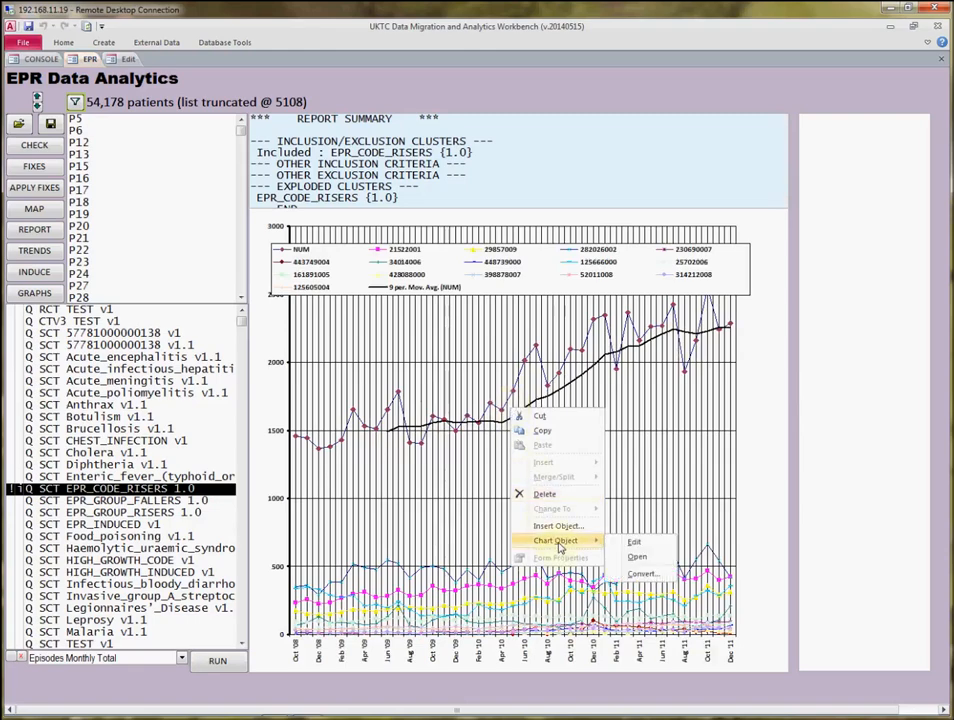
click(628, 541)
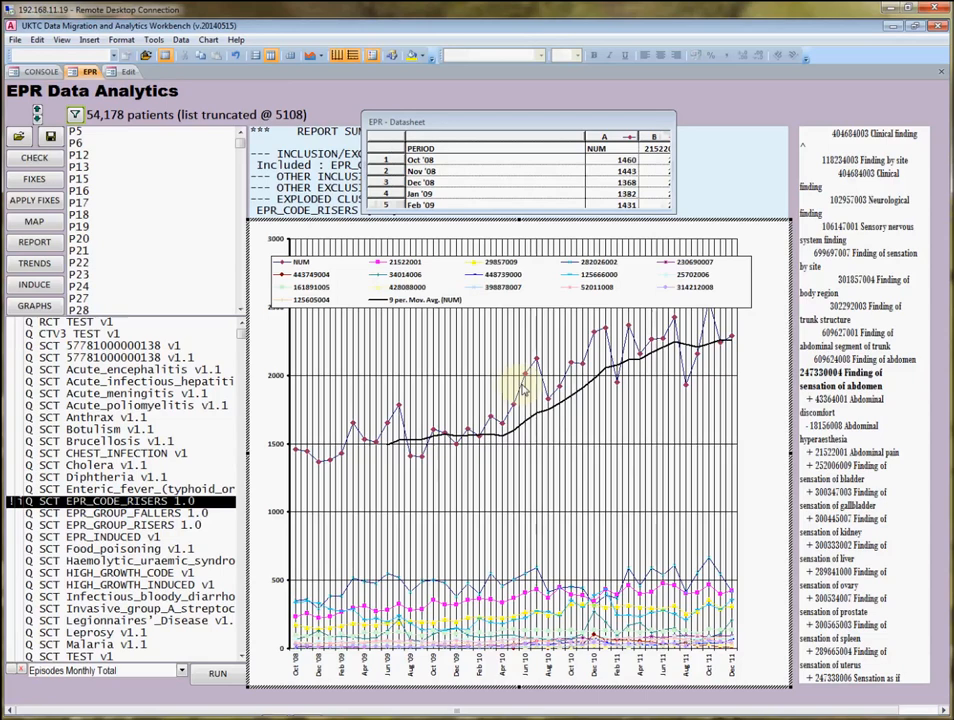
click(522, 390)
key(Delete)
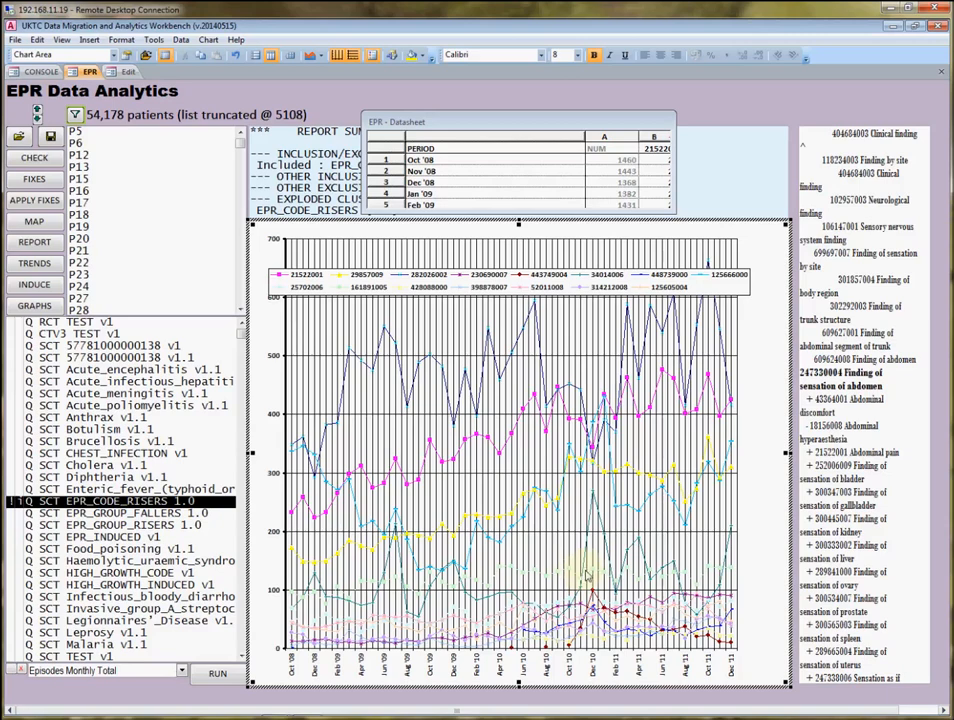
Go back to the Cluster Definition Editor and display the hierarchy of the Cerebrovascular accident clause in EPR_CODE_RISERS.
click(127, 73)
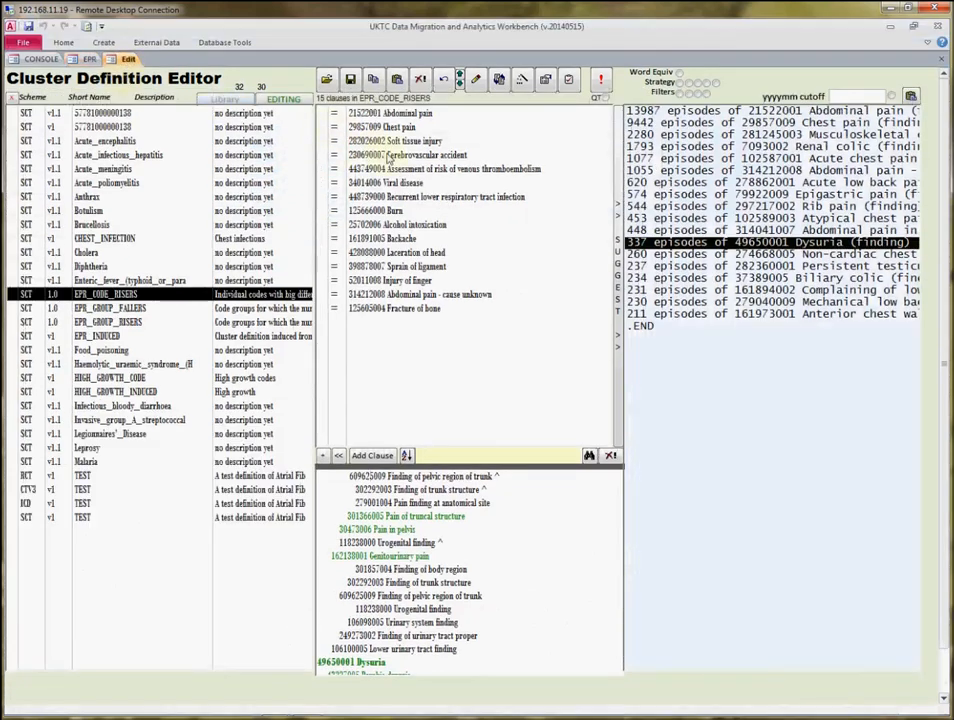
click(395, 156)
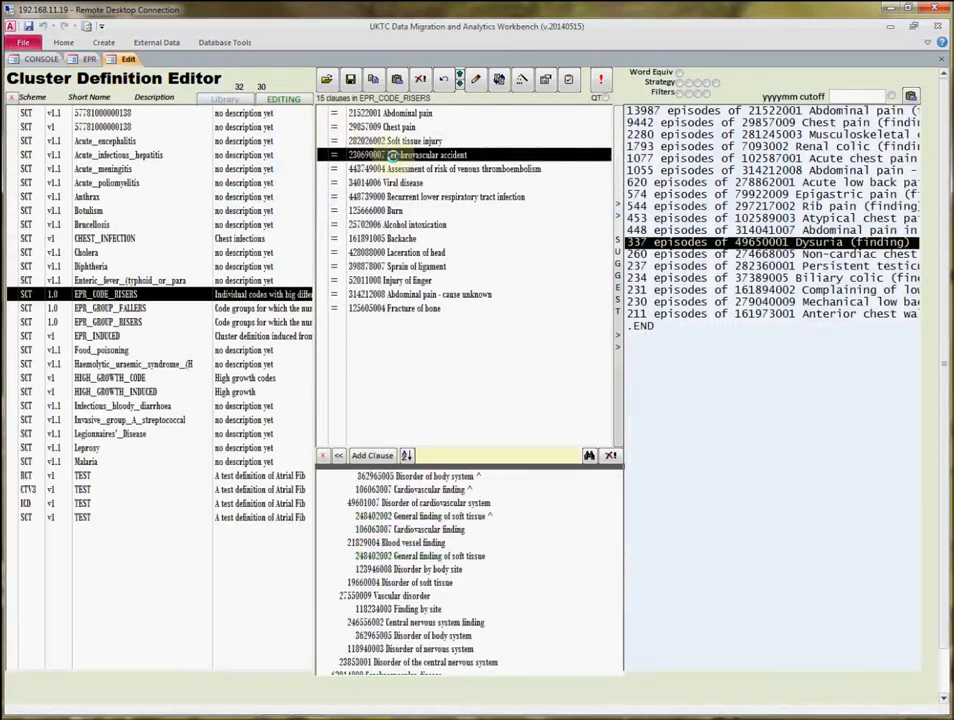